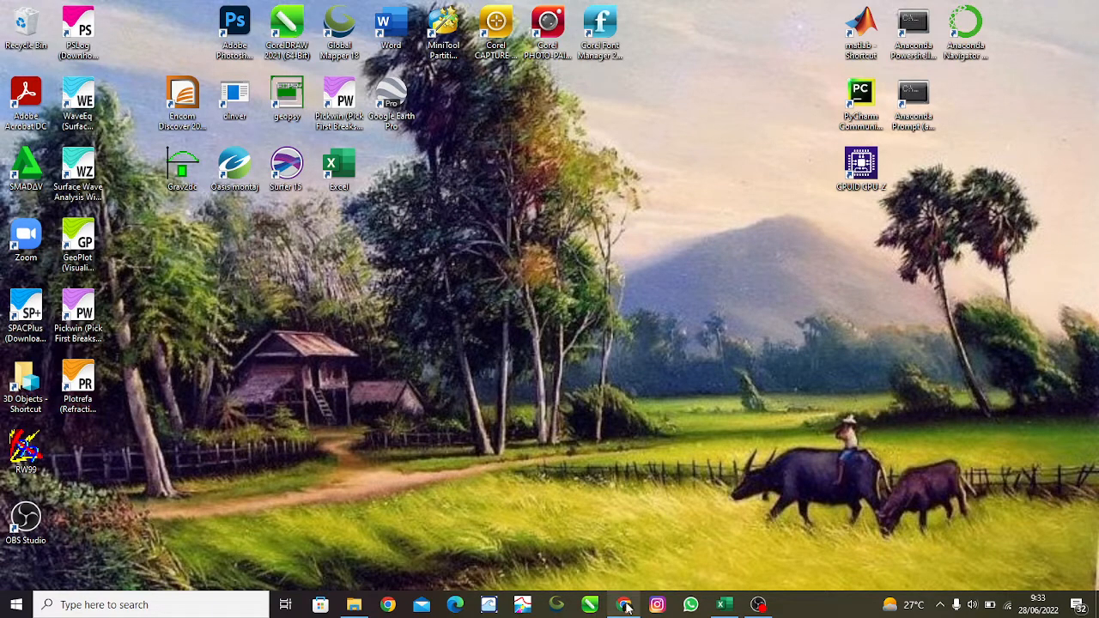
# Open the topex.ucsd.edu page "Extract XYZ Grid from topography or gravity" from the Google search results in Chrome
pyautogui.click(625, 605)
pyautogui.click(362, 11)
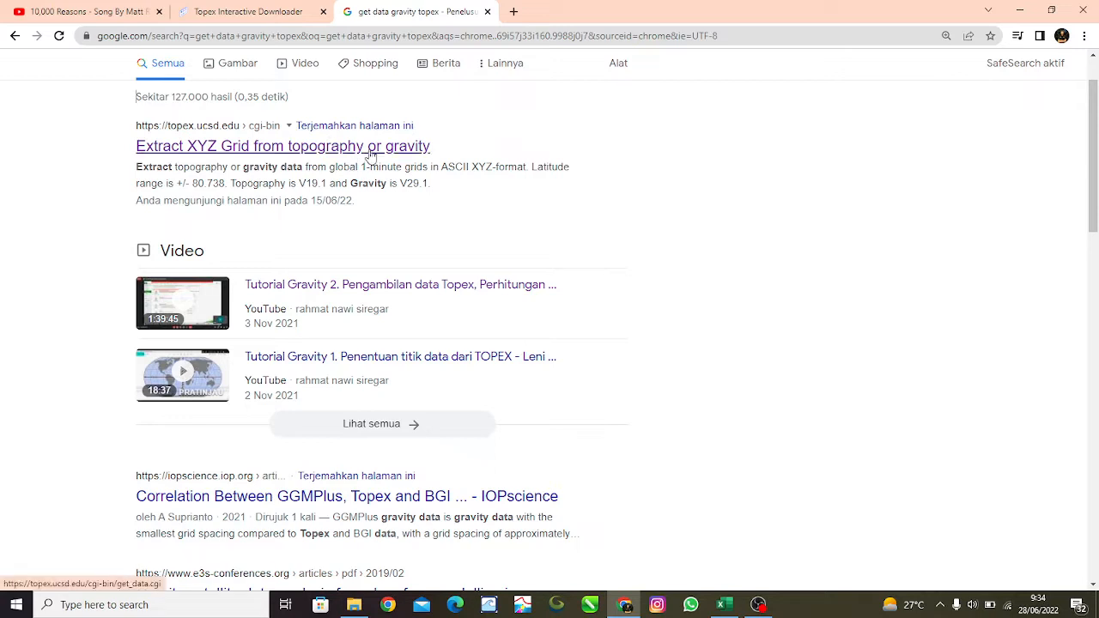
pyautogui.click(371, 152)
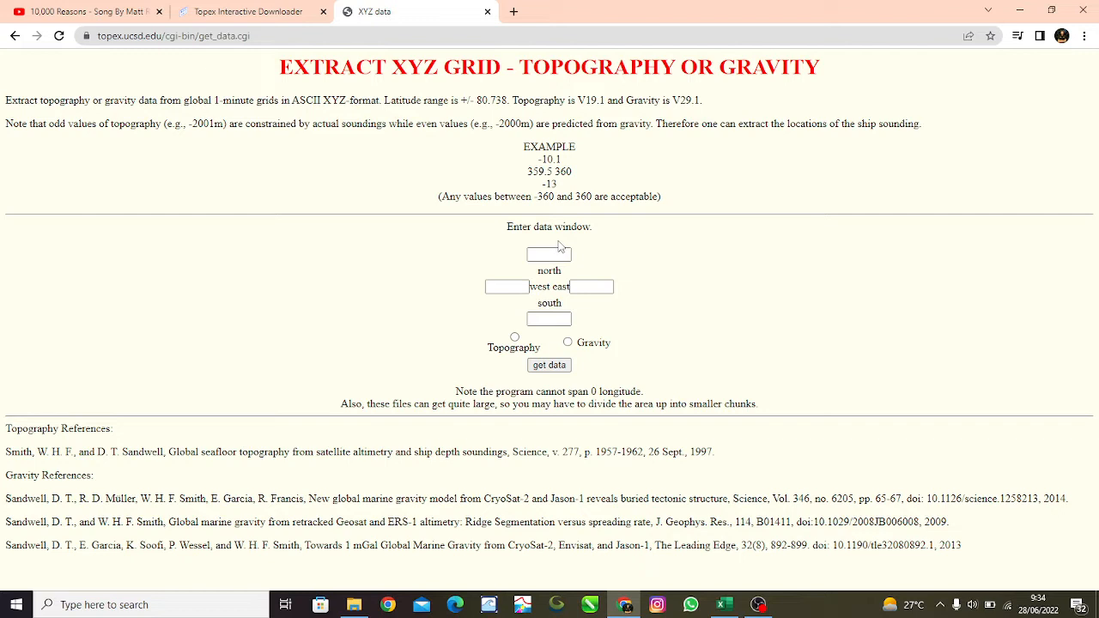
# Examine the north, west, east and south coordinate fields of the data window form
pyautogui.click(554, 251)
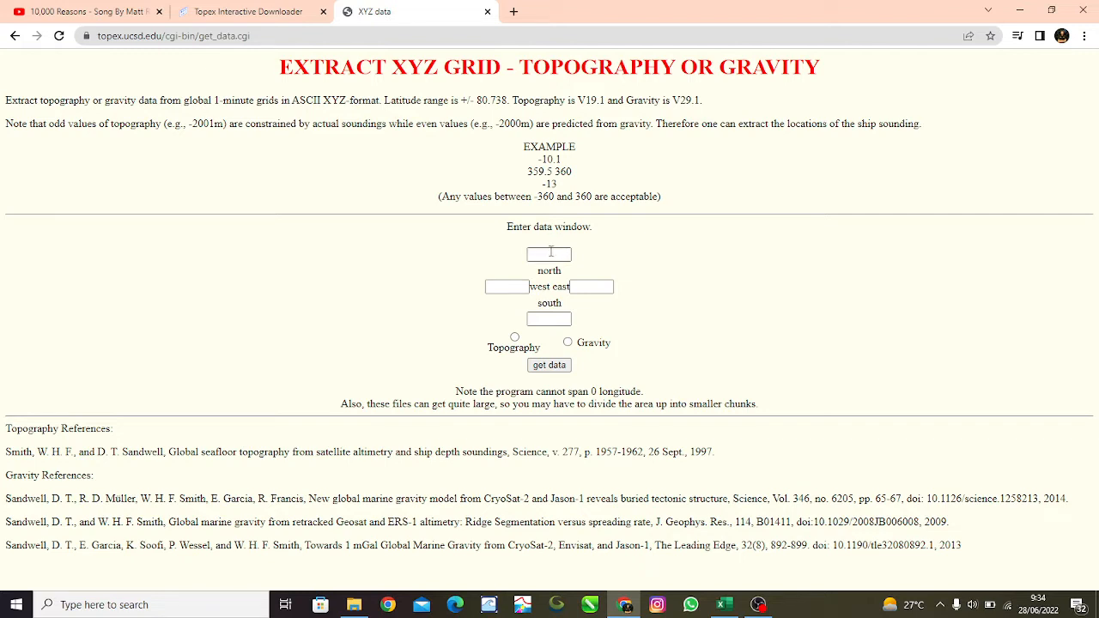
pyautogui.click(518, 287)
pyautogui.click(579, 289)
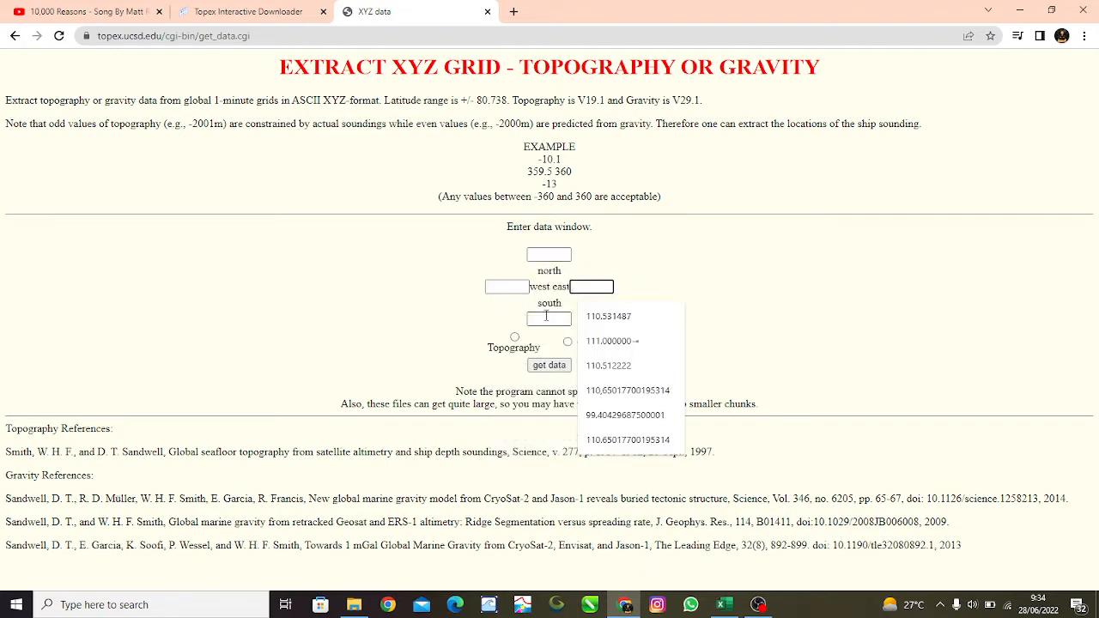
pyautogui.click(549, 320)
pyautogui.click(504, 288)
pyautogui.click(549, 254)
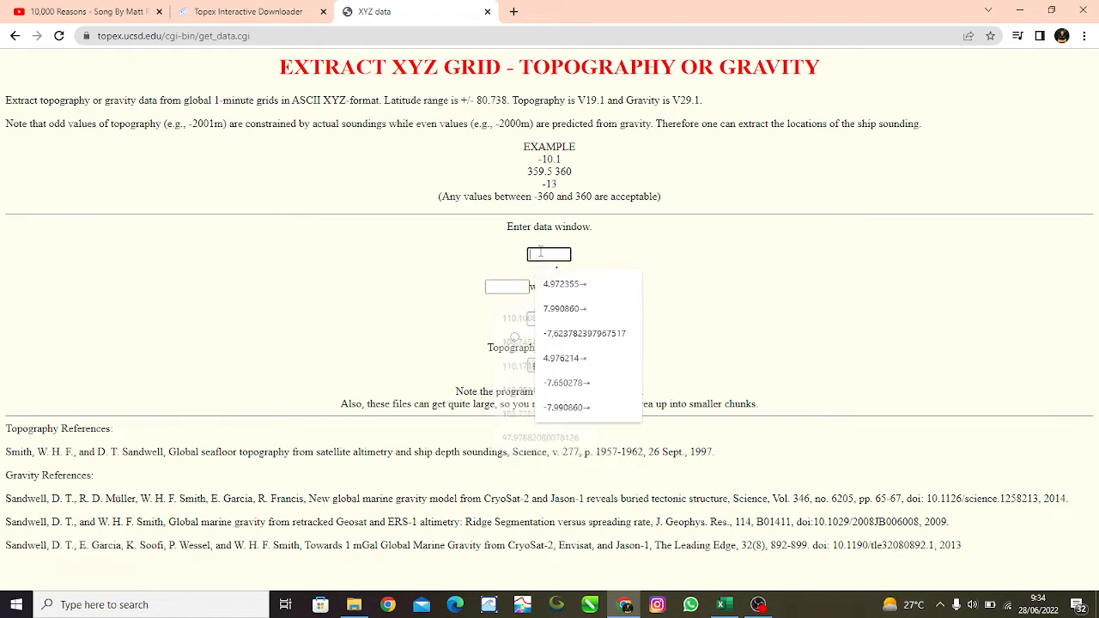
pyautogui.click(637, 244)
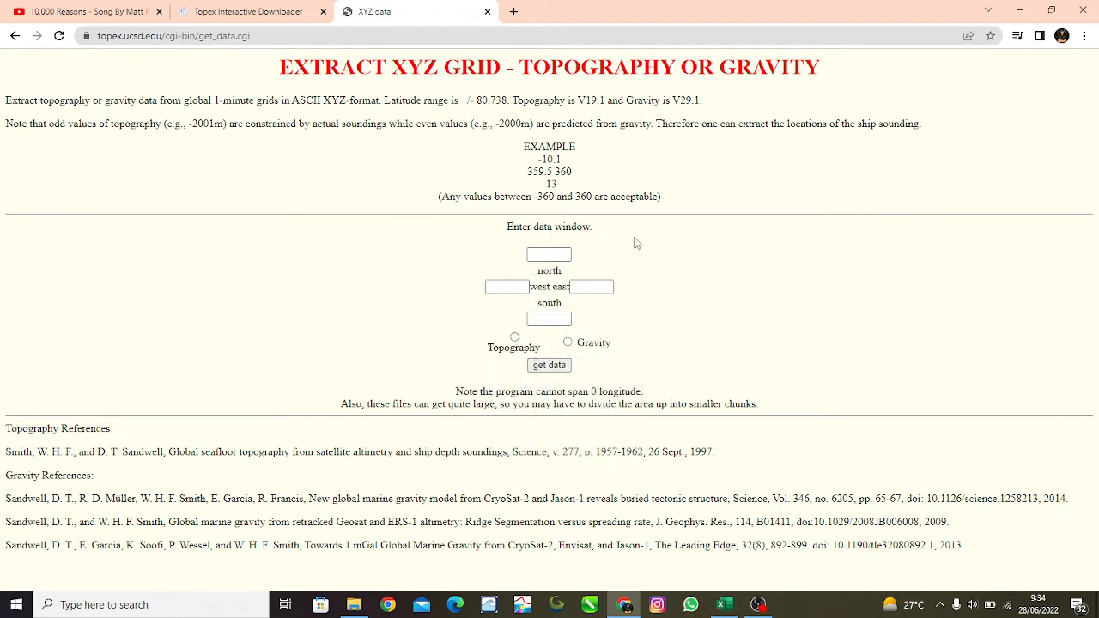
pyautogui.click(600, 286)
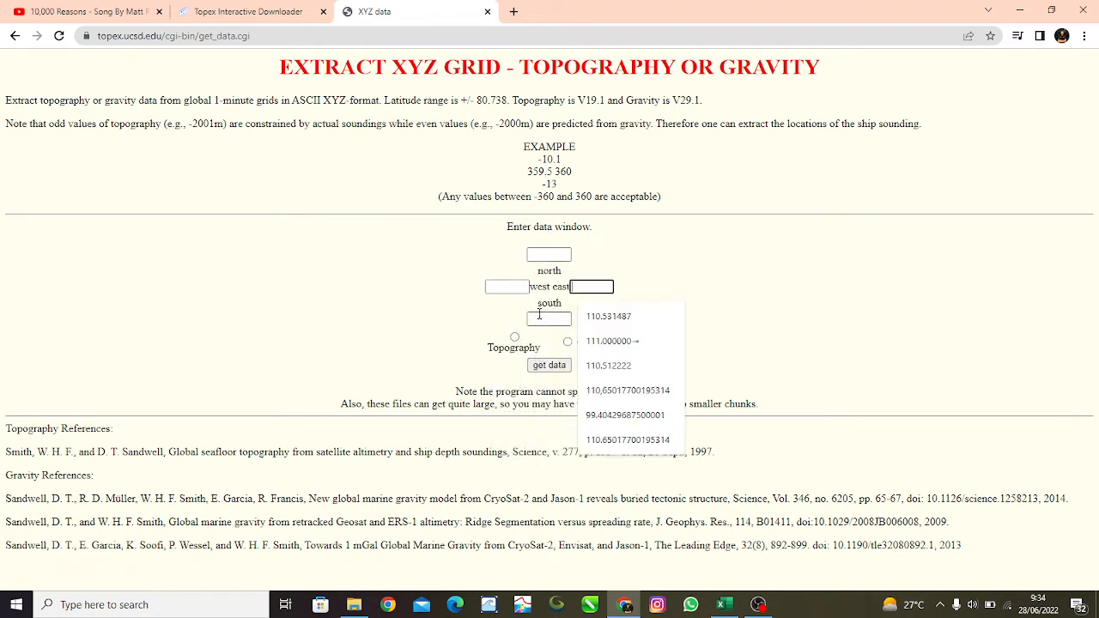
pyautogui.click(539, 315)
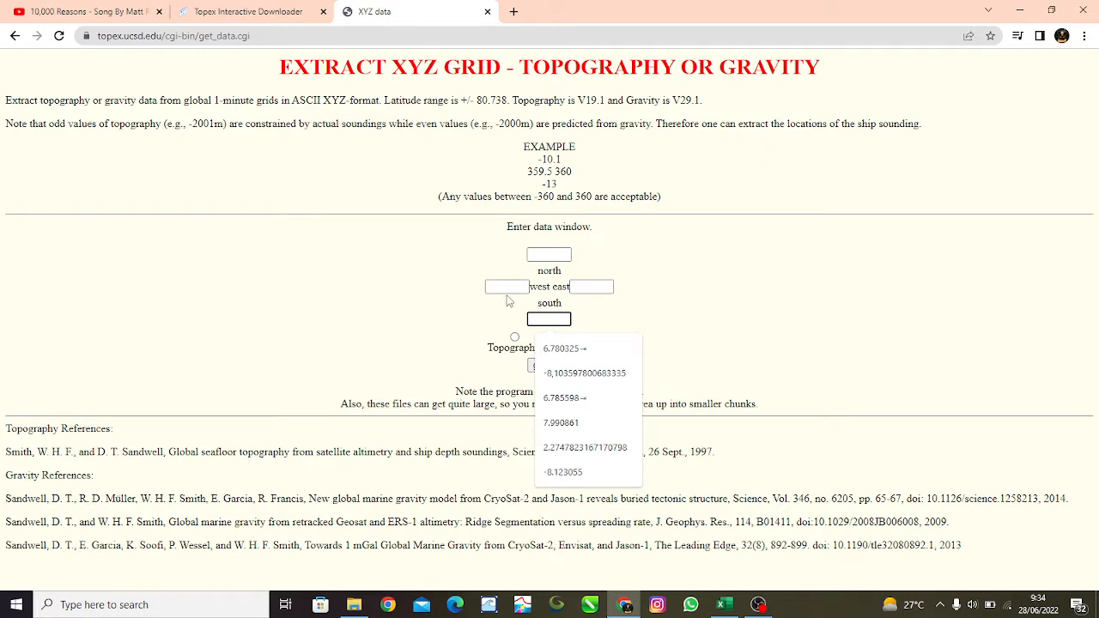
pyautogui.click(499, 269)
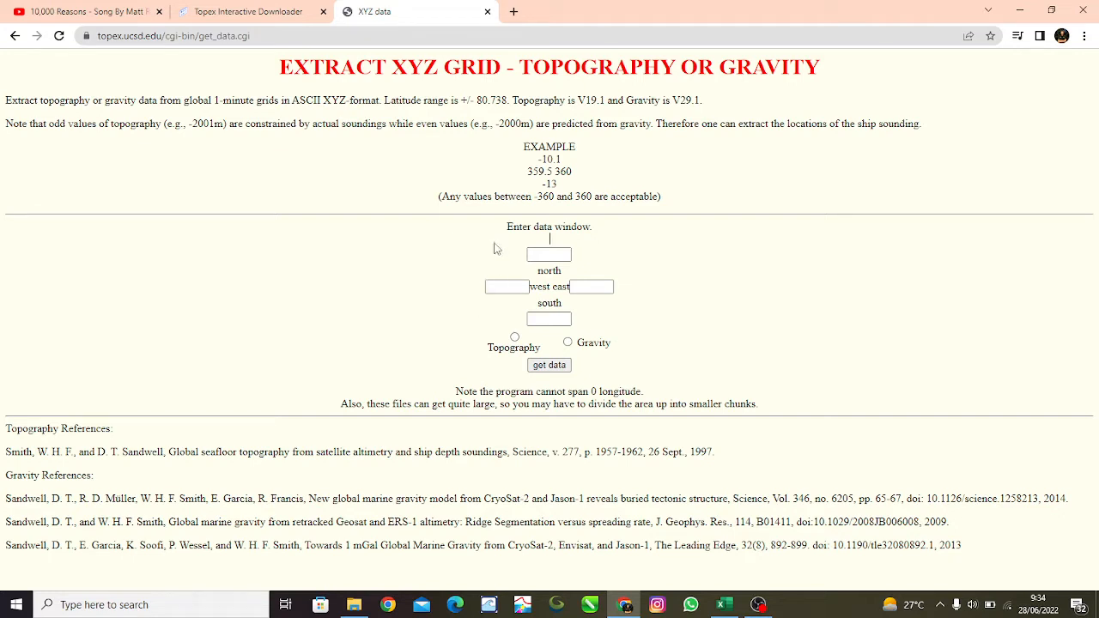
pyautogui.click(642, 276)
pyautogui.click(481, 288)
# Switch to the Topex Interactive Downloader page and select its web address
pyautogui.click(234, 13)
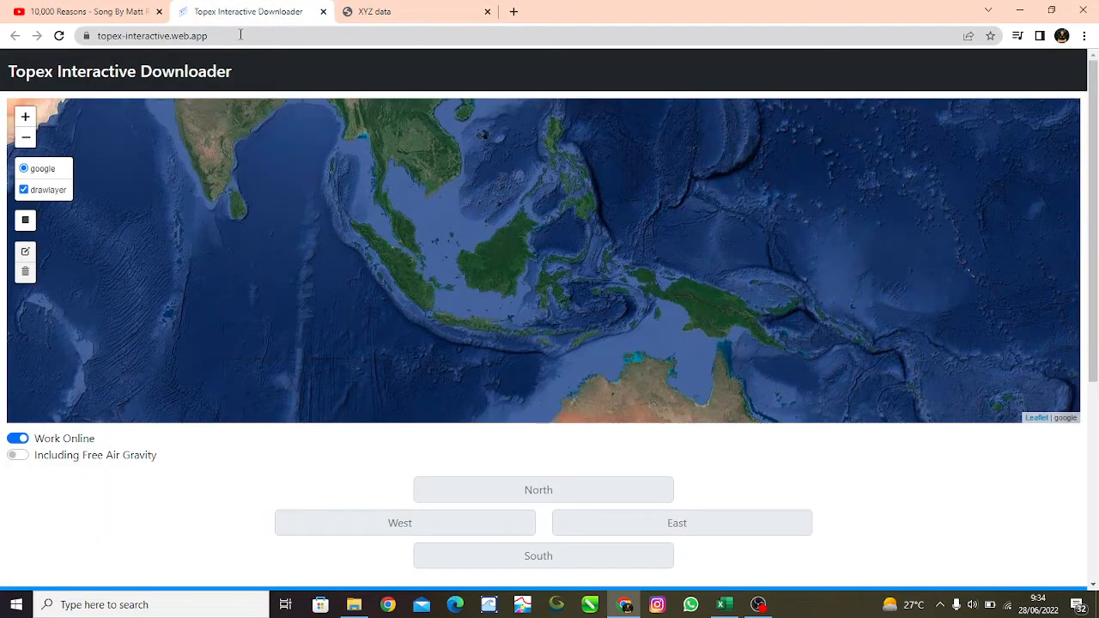
pyautogui.moveTo(210, 40); pyautogui.dragTo(91, 21)
pyautogui.click(259, 37)
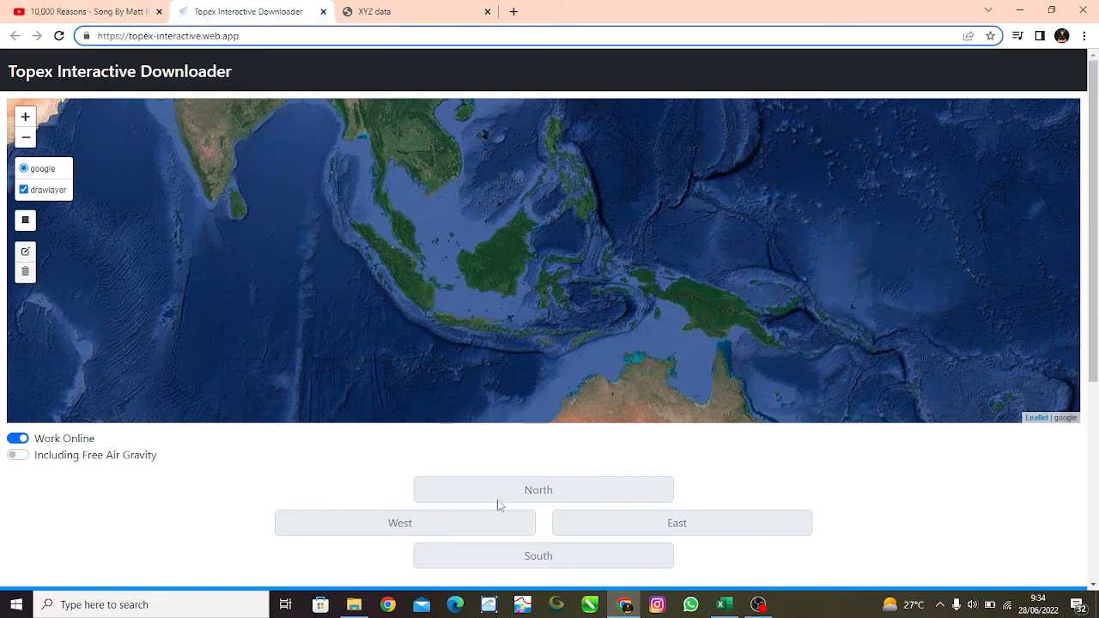
# Examine the satellite map of Java to locate the area of interest in its central part
pyautogui.scroll(2, 490, 341)
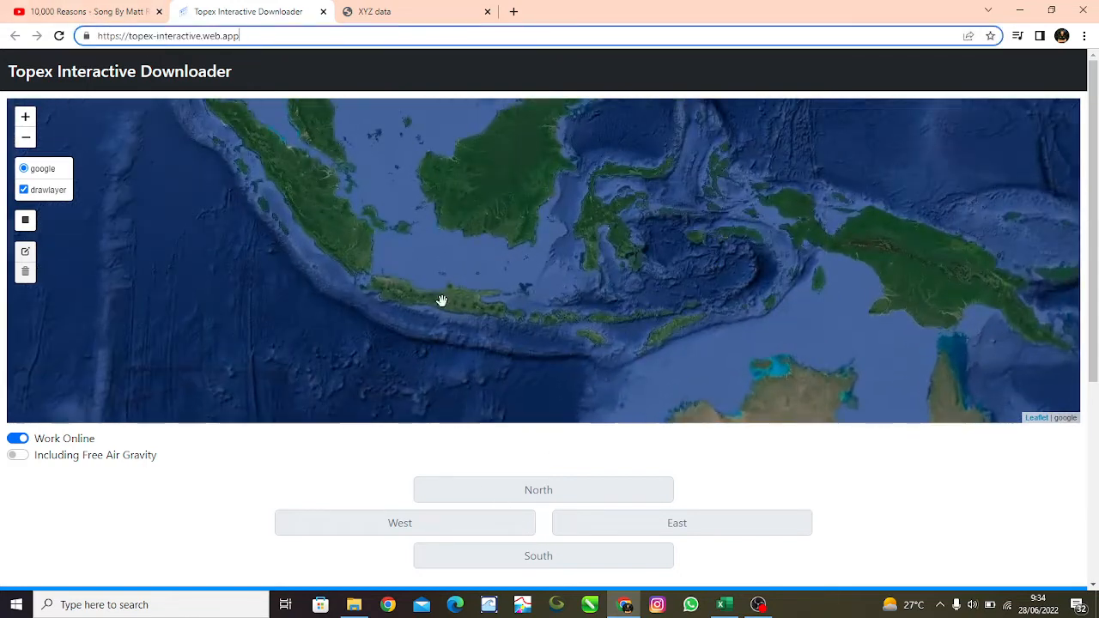
pyautogui.click(547, 487)
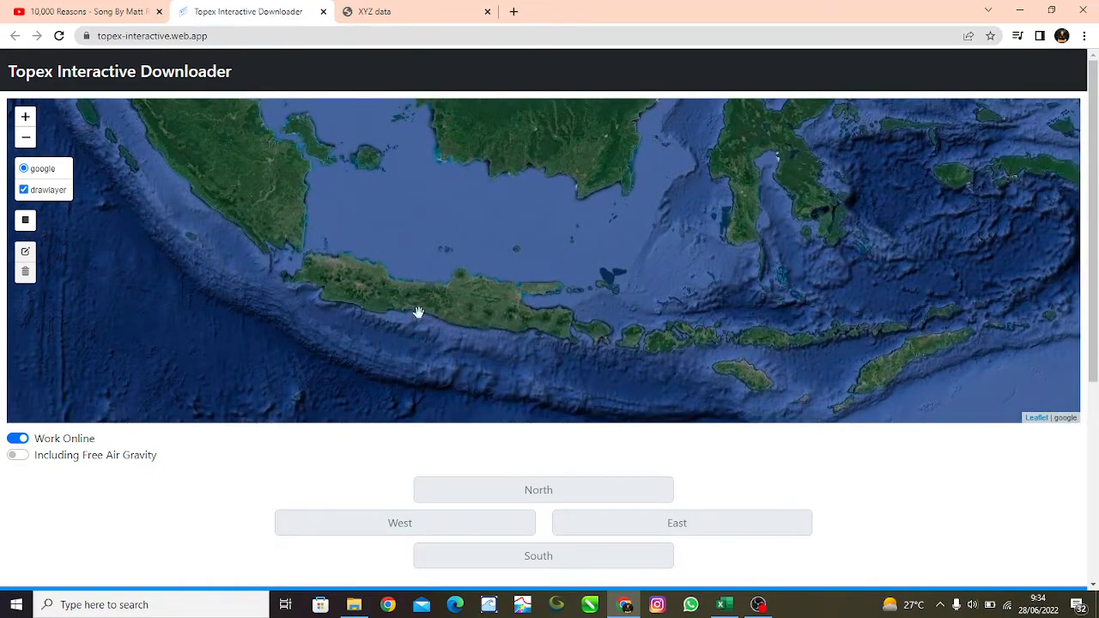
pyautogui.scroll(2, 378, 269)
pyautogui.scroll(-1, 366, 198)
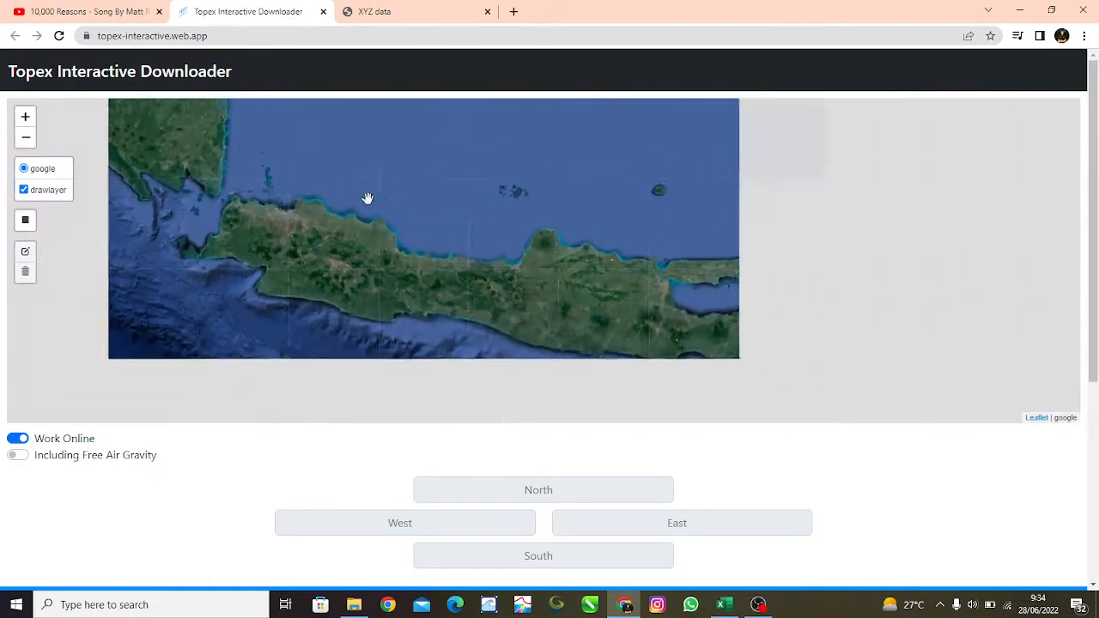
pyautogui.scroll(1, 494, 290)
pyautogui.scroll(-1, 466, 218)
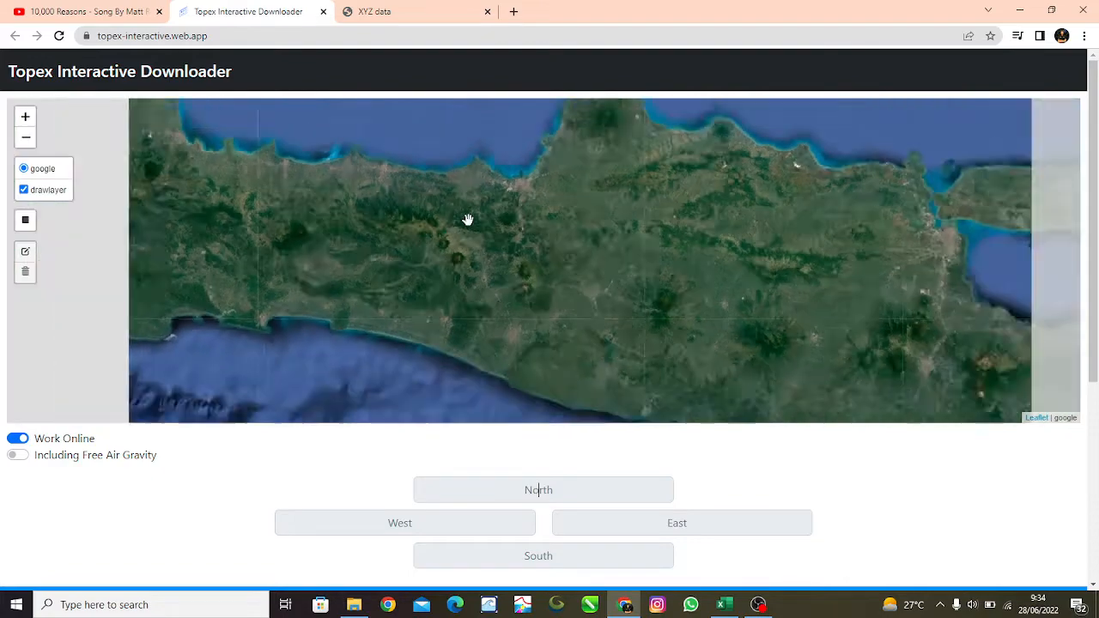
pyautogui.scroll(-1, 400, 226)
pyautogui.scroll(2, 420, 275)
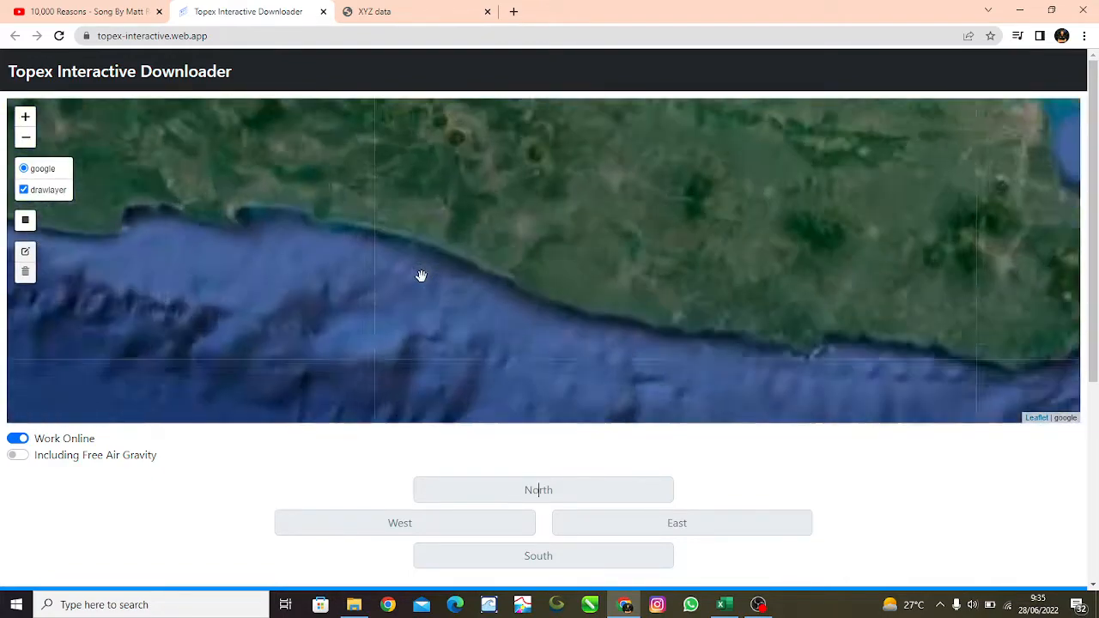
pyautogui.scroll(-1, 433, 337)
pyautogui.scroll(1, 445, 249)
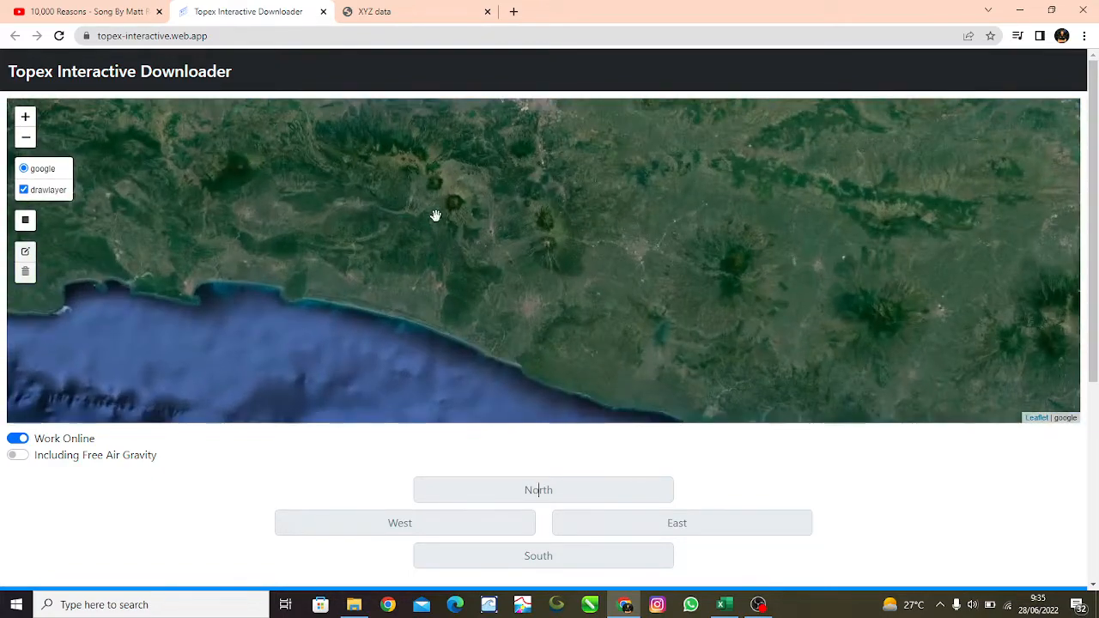
pyautogui.scroll(-1, 444, 366)
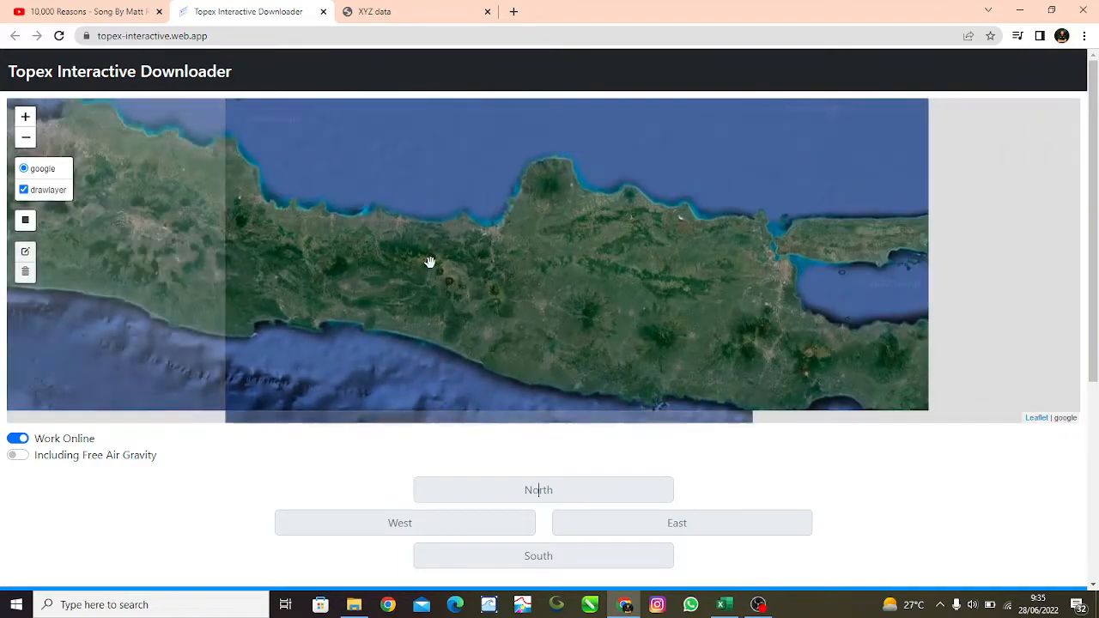
pyautogui.scroll(1, 432, 276)
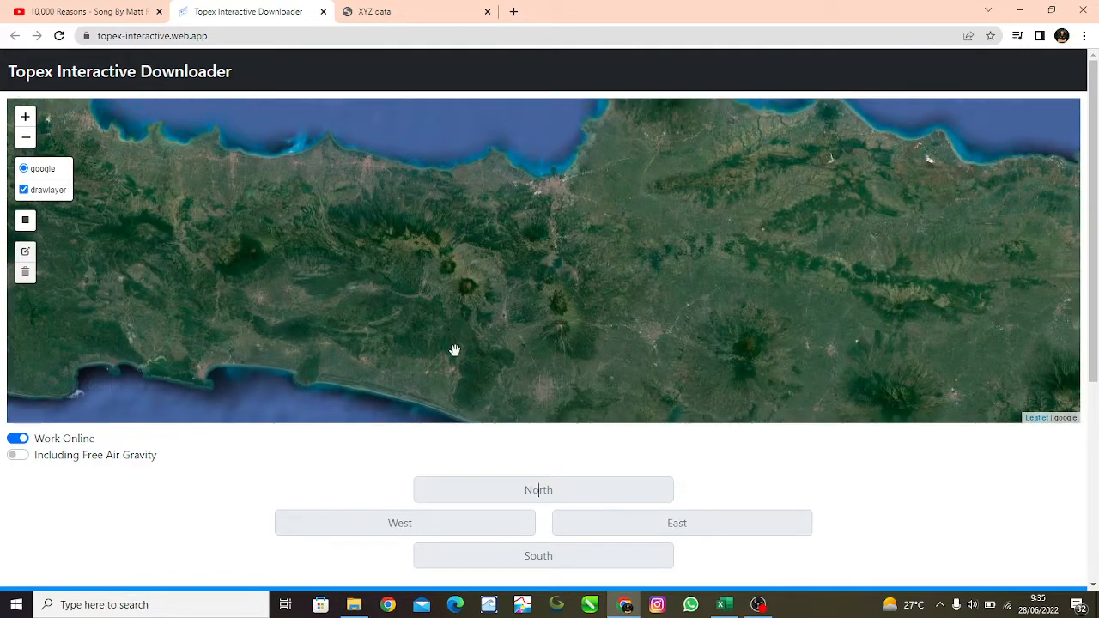
pyautogui.scroll(-1, 481, 273)
pyautogui.scroll(1, 486, 336)
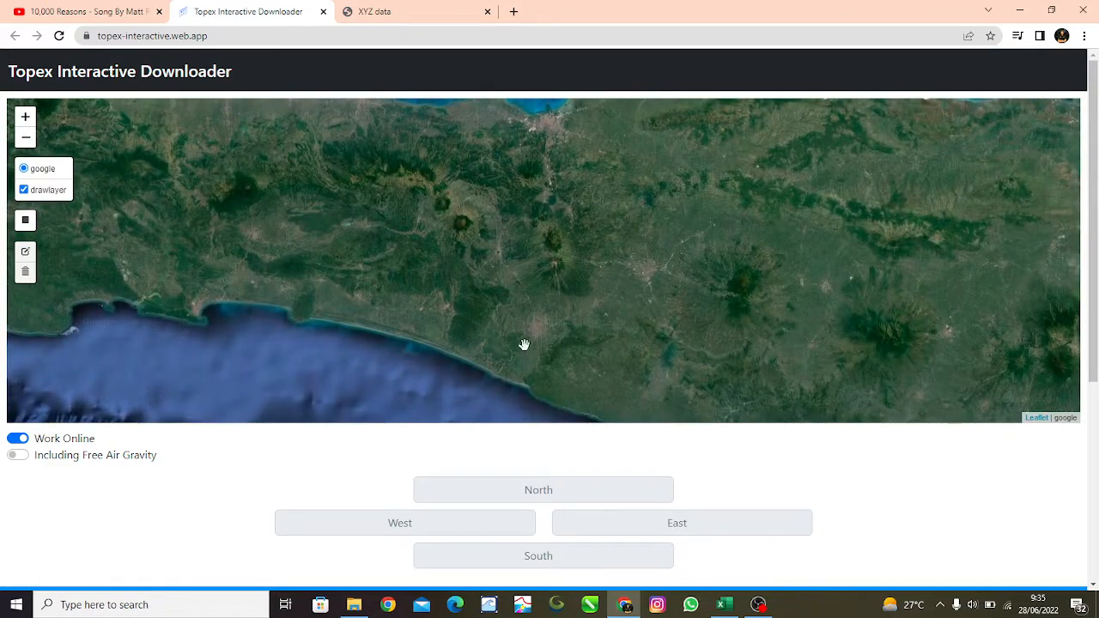
pyautogui.scroll(-1, 524, 326)
pyautogui.scroll(1, 449, 249)
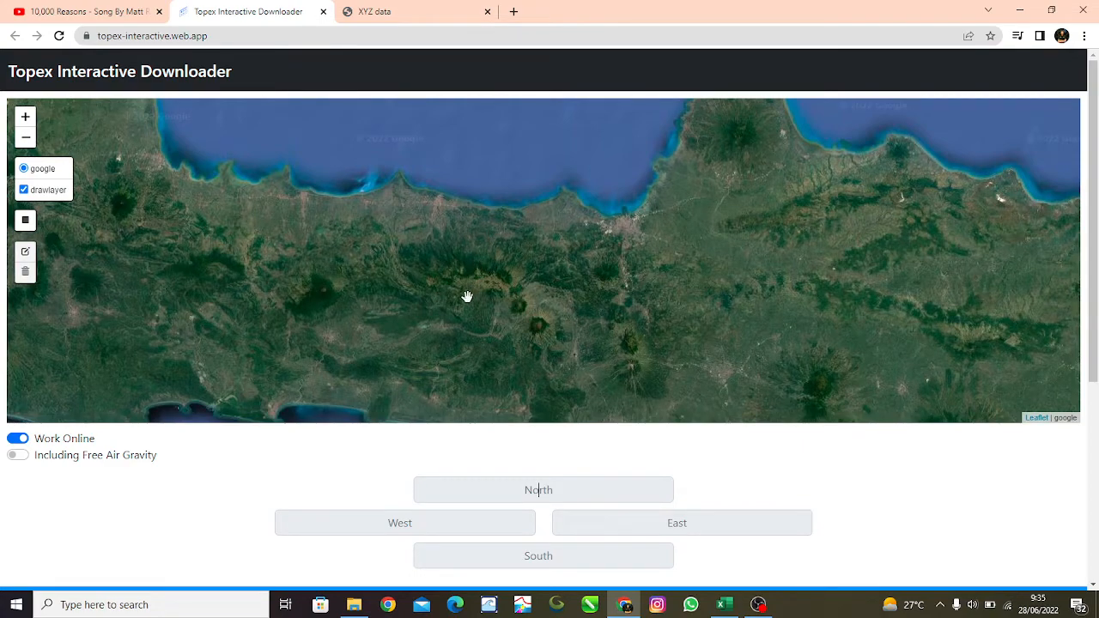
pyautogui.scroll(1, 468, 277)
pyautogui.scroll(-1, 528, 234)
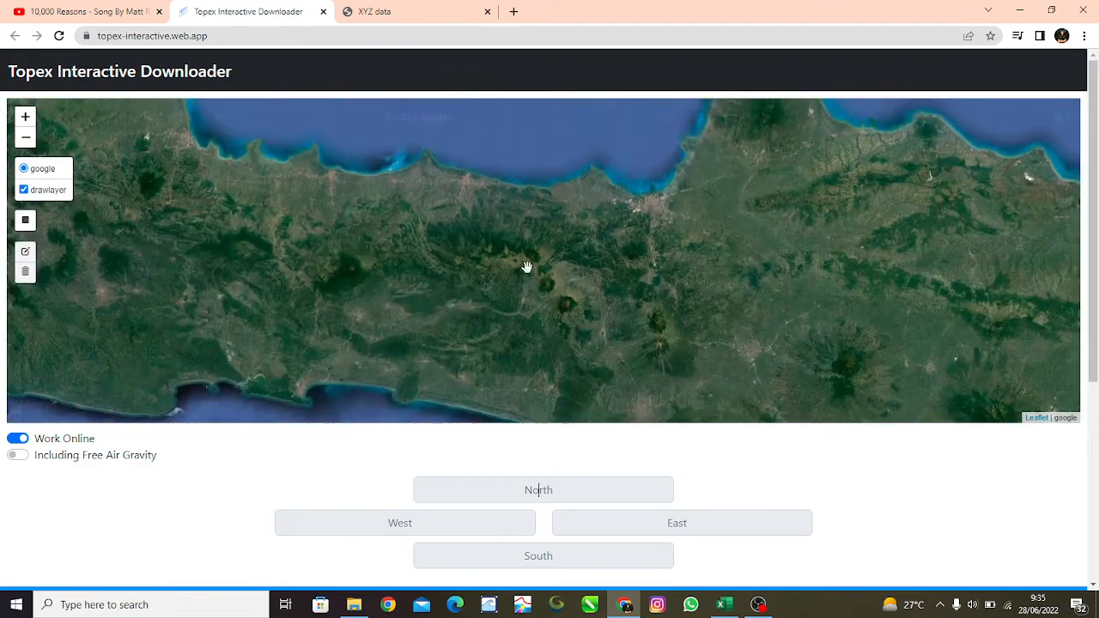
# Draw a rectangle over central Java from about latitude -6.77 to -7.83 and longitude 109.38 to 110.24
pyautogui.click(24, 223)
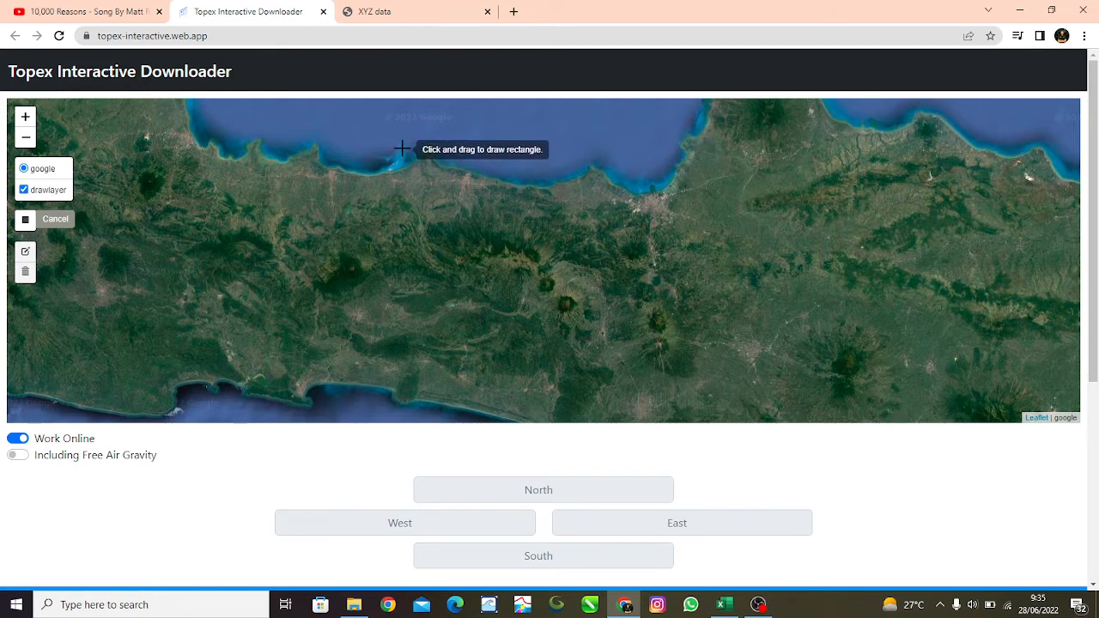
pyautogui.moveTo(391, 151)
pyautogui.mouseDown()
pyautogui.moveTo(433, 180)
pyautogui.moveTo(575, 370)
pyautogui.moveTo(612, 399)
pyautogui.moveTo(606, 460)
pyautogui.moveTo(608, 412)
pyautogui.moveTo(608, 423)
pyautogui.mouseUp()
pyautogui.scroll(-1, 631, 285)
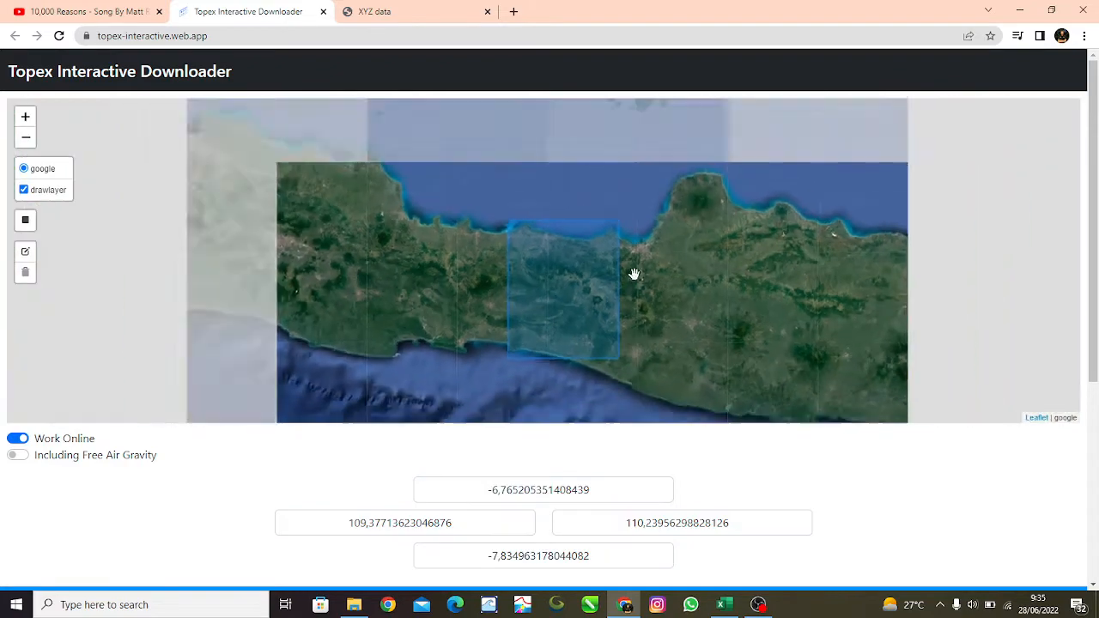
pyautogui.scroll(1, 610, 341)
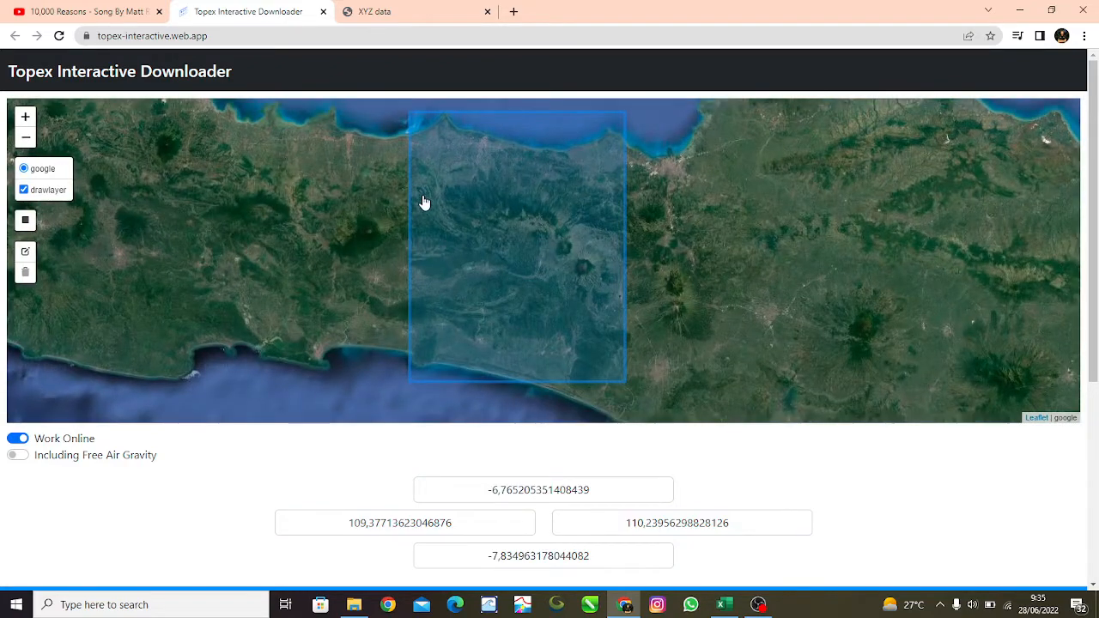
pyautogui.scroll(-1, 424, 202)
# Try to draw a taller rectangle over the existing one, and reload the page to clear the map
pyautogui.click(25, 220)
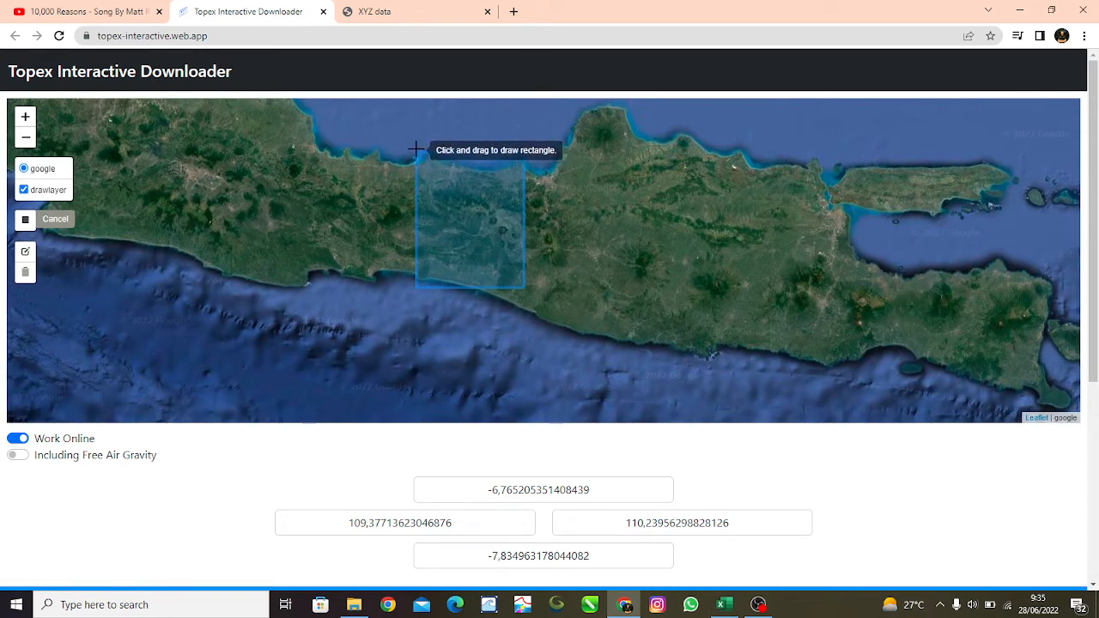
pyautogui.moveTo(416, 150)
pyautogui.mouseDown()
pyautogui.moveTo(438, 230)
pyautogui.moveTo(506, 338)
pyautogui.moveTo(526, 333)
pyautogui.mouseUp()
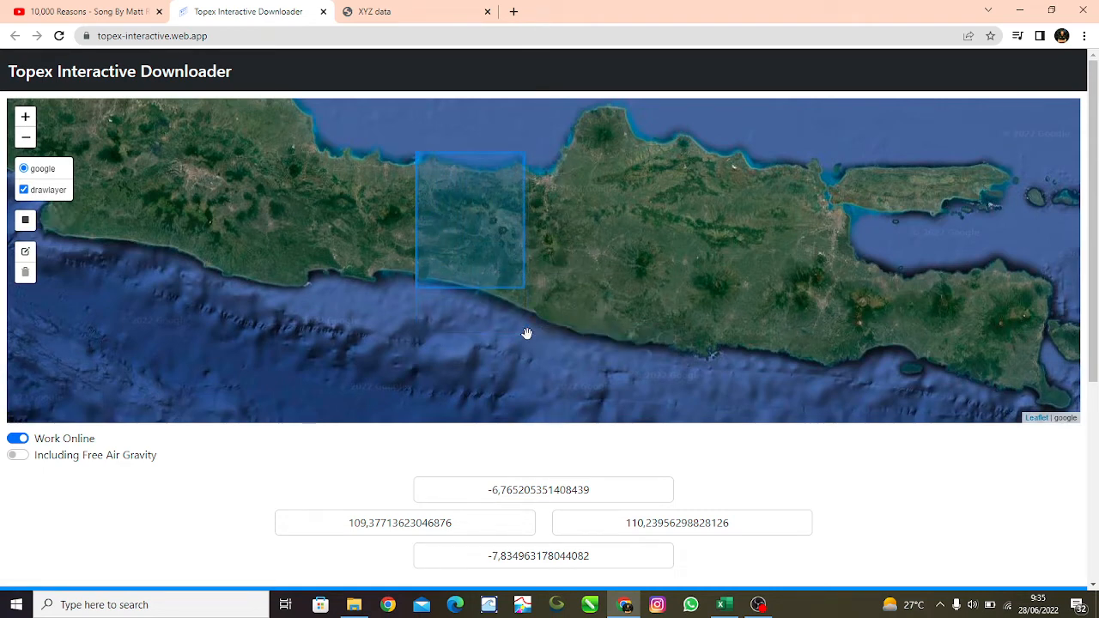
pyautogui.click(60, 37)
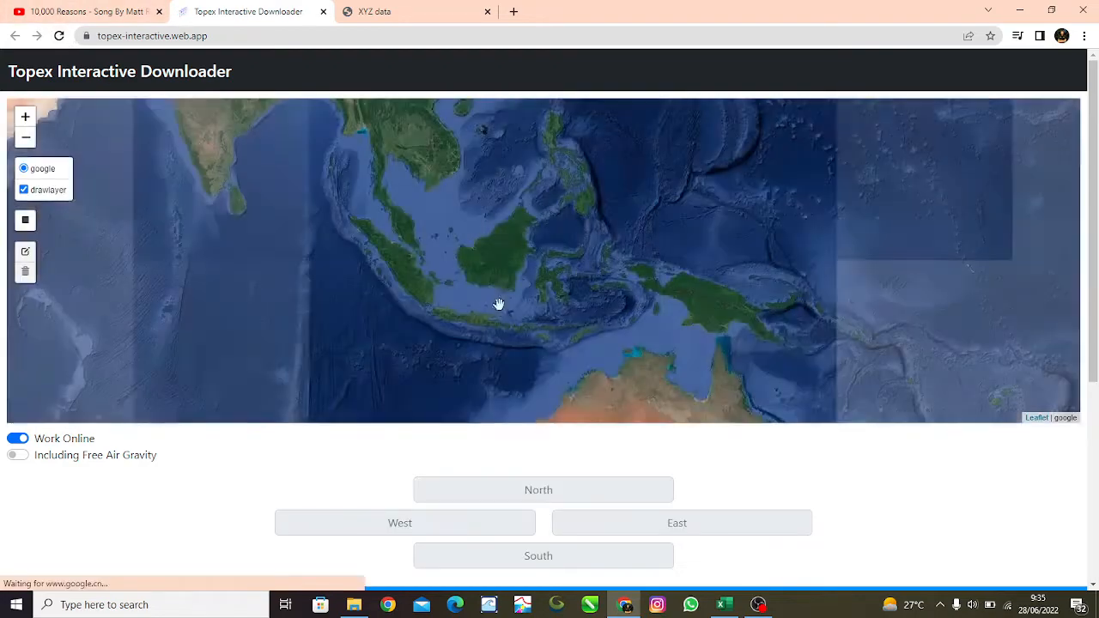
# Draw a rectangle over central Java from about latitude -6.75 to -7.53 and longitude 109.58 to 110.28
pyautogui.scroll(2, 498, 324)
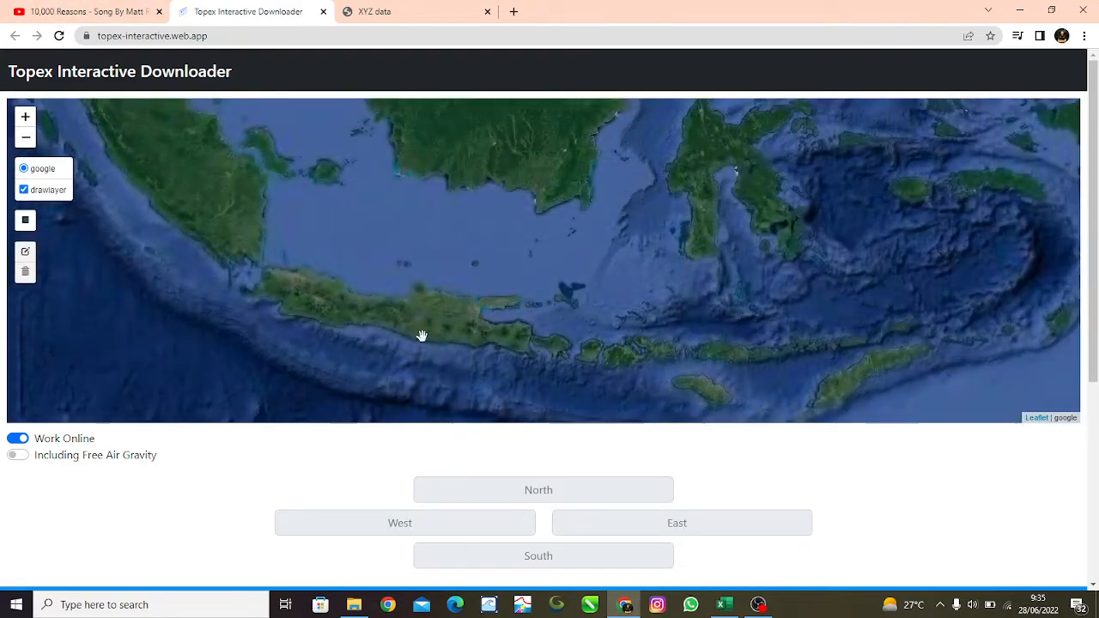
pyautogui.scroll(1, 366, 311)
pyautogui.scroll(1, 407, 361)
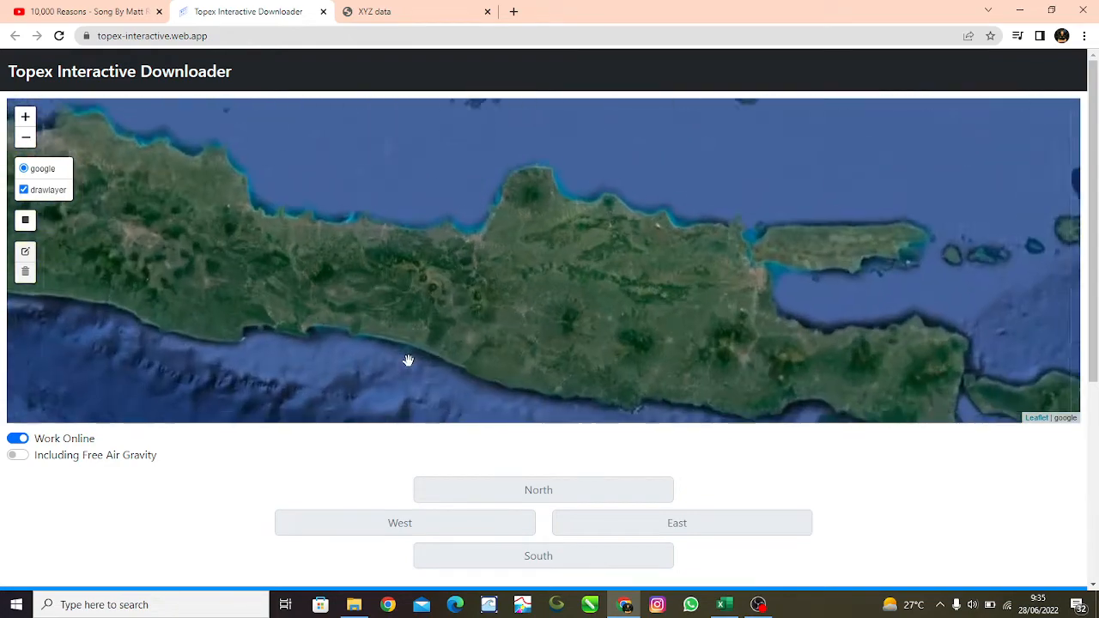
pyautogui.click(26, 221)
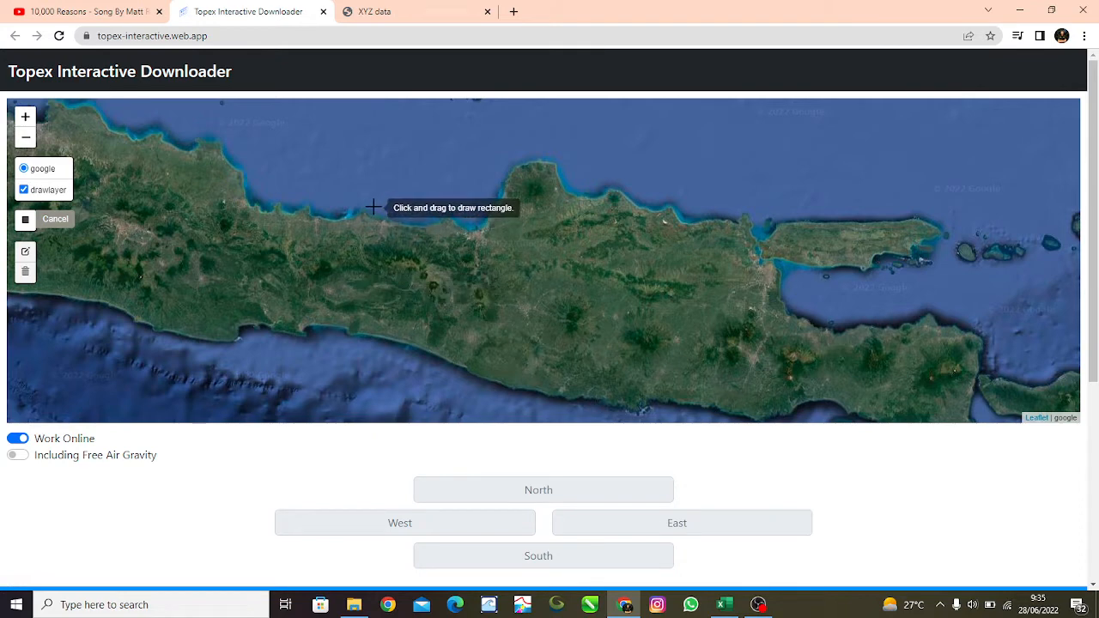
pyautogui.moveTo(371, 206)
pyautogui.mouseDown()
pyautogui.moveTo(406, 234)
pyautogui.moveTo(478, 378)
pyautogui.moveTo(456, 365)
pyautogui.moveTo(483, 368)
pyautogui.moveTo(454, 327)
pyautogui.moveTo(459, 305)
pyautogui.mouseUp()
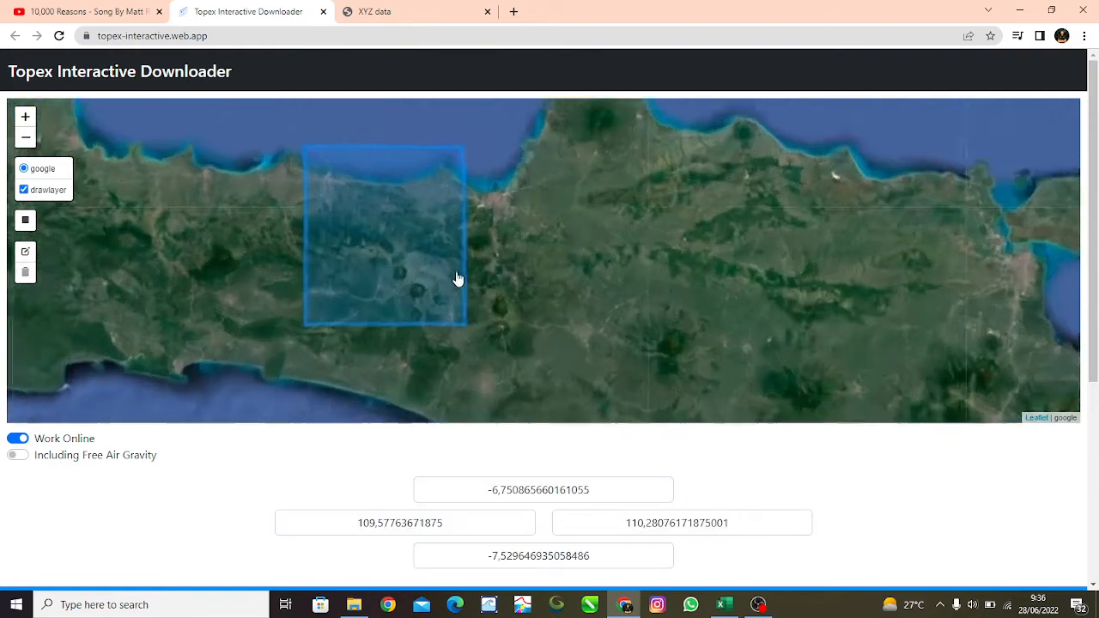
pyautogui.click(523, 490)
pyautogui.doubleClick(523, 489)
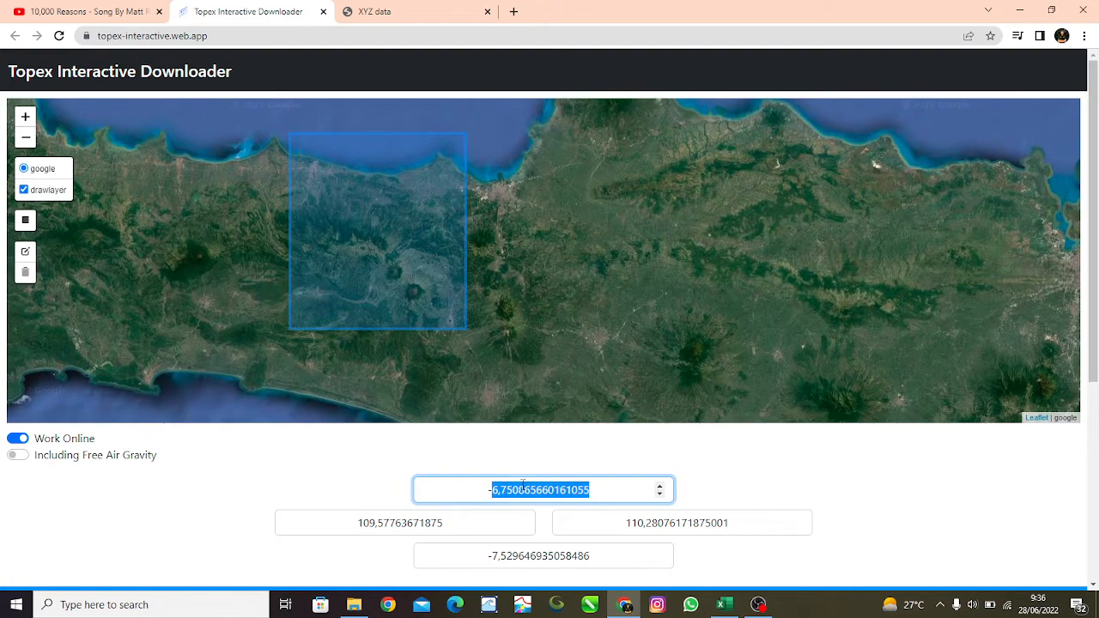
pyautogui.click(386, 11)
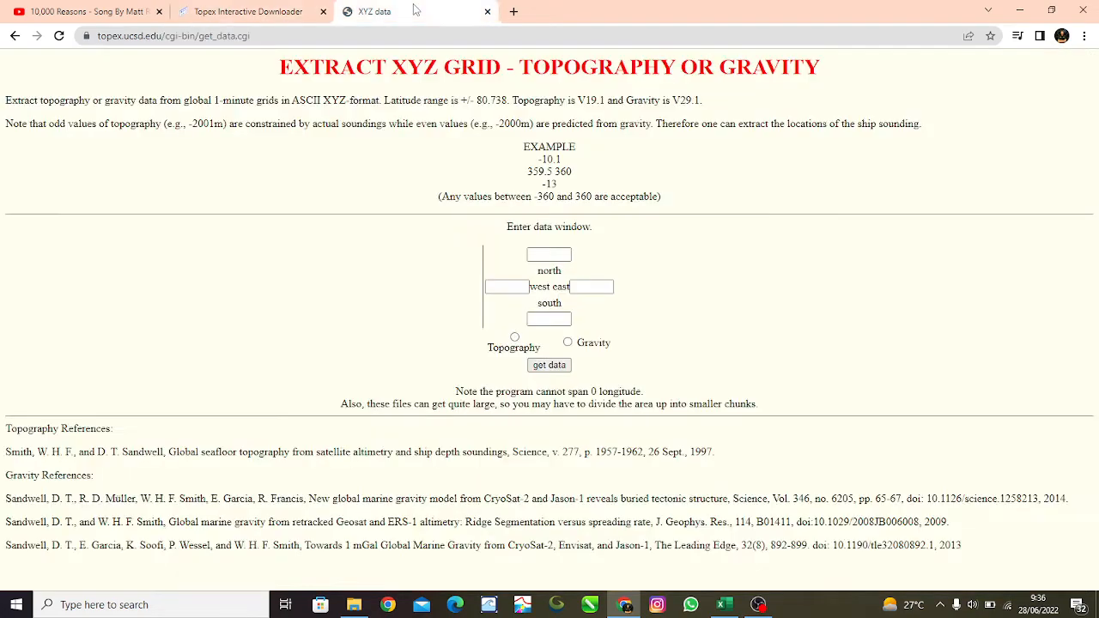
pyautogui.click(549, 254)
pyautogui.hotkey('ctrl', 'v')
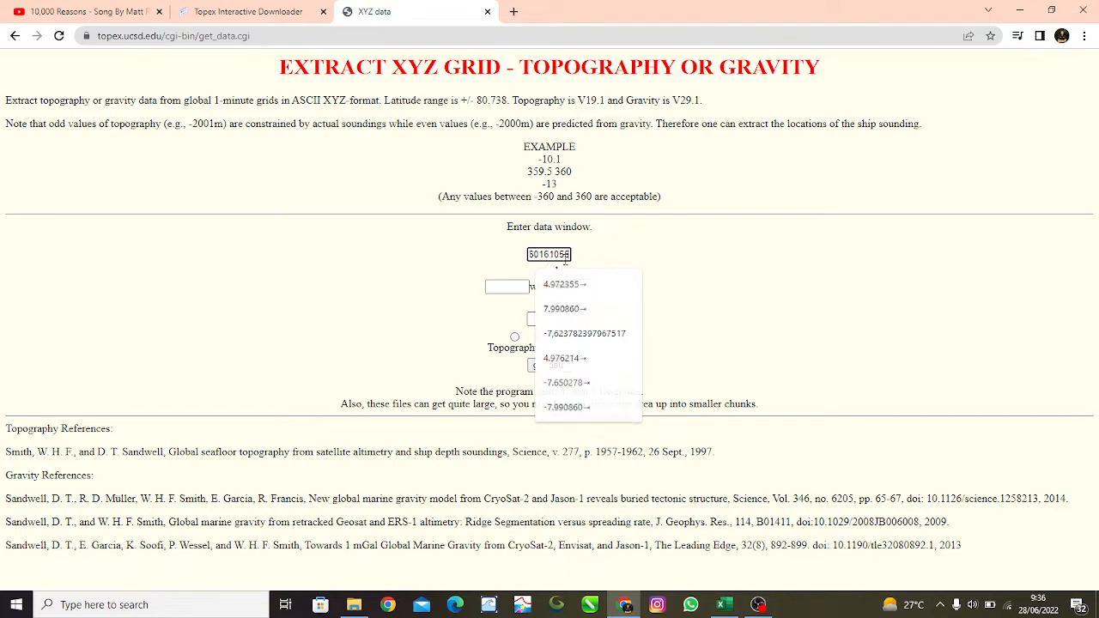
# Correct the north latitude to -6.750865660161055, with a minus sign and a decimal point instead of the comma
pyautogui.press('Left')
pyautogui.press('Left')
pyautogui.press('Left')
pyautogui.press('Left')
pyautogui.press('Left')
pyautogui.press('Left')
pyautogui.press('Left')
pyautogui.press('Left')
pyautogui.press('Left')
pyautogui.press('Left')
pyautogui.press('Left')
pyautogui.press('Left')
pyautogui.press('Left')
pyautogui.press('Left')
pyautogui.press('Left')
pyautogui.press('Left')
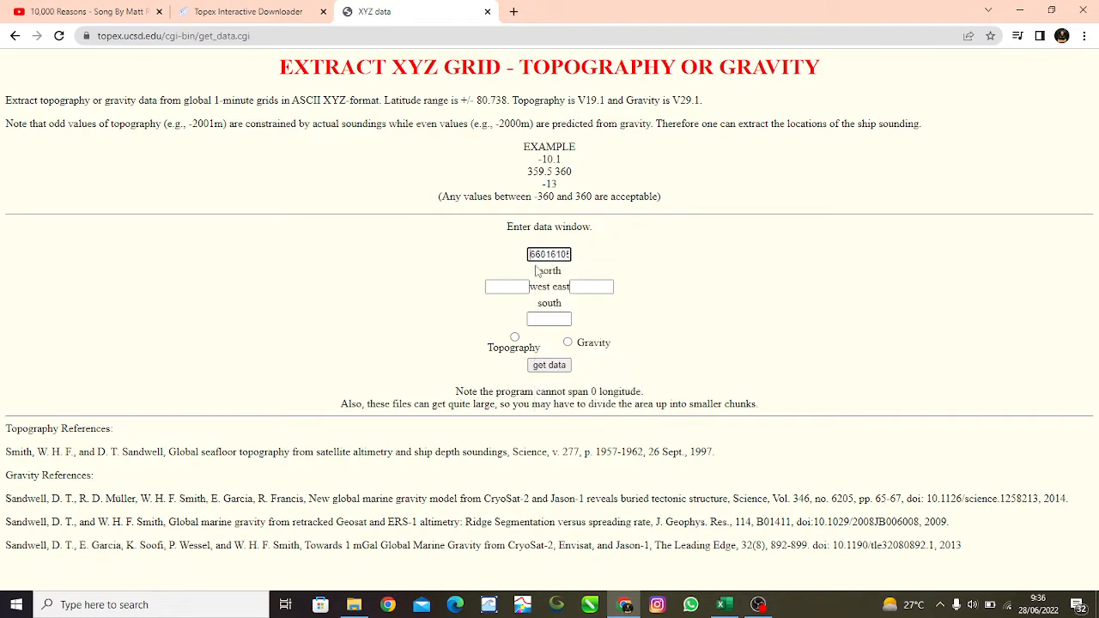
pyautogui.write('-')
pyautogui.press('BackSpace')
pyautogui.click(536, 255)
# Copy the rectangle's west longitude from the interactive map page into the west field as 109.57763671875, using a decimal point
pyautogui.click(260, 12)
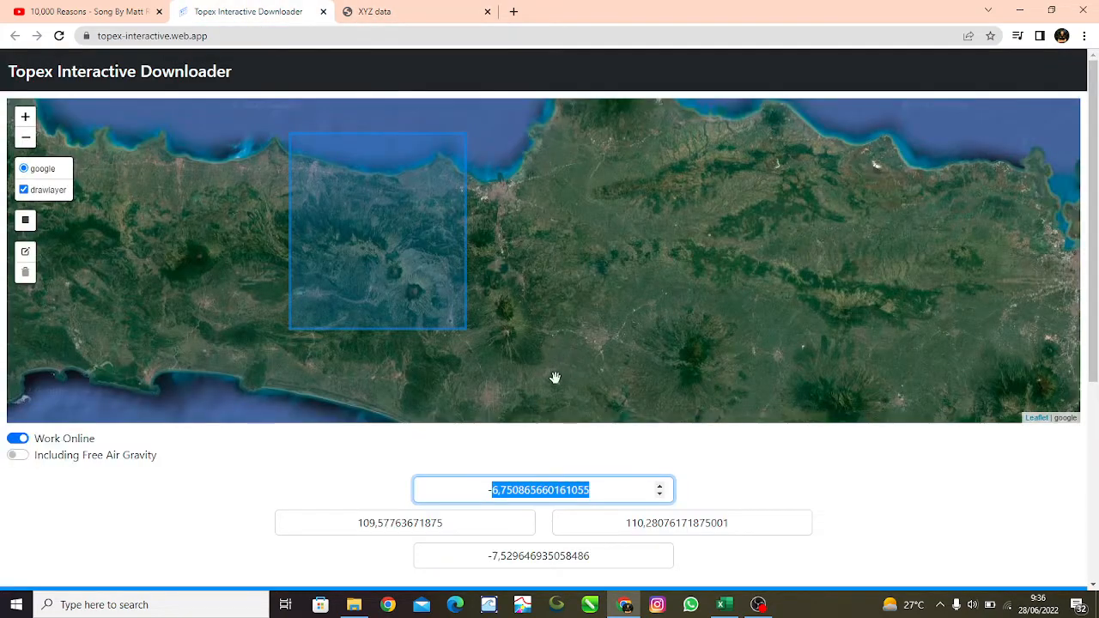
pyautogui.doubleClick(444, 524)
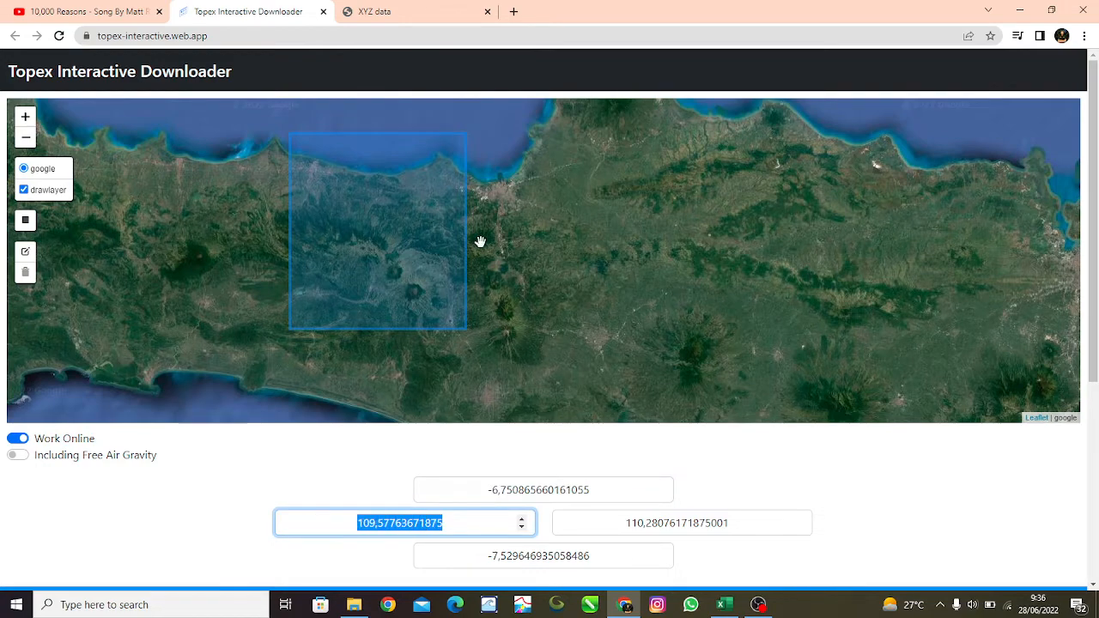
pyautogui.click(416, 11)
pyautogui.click(492, 286)
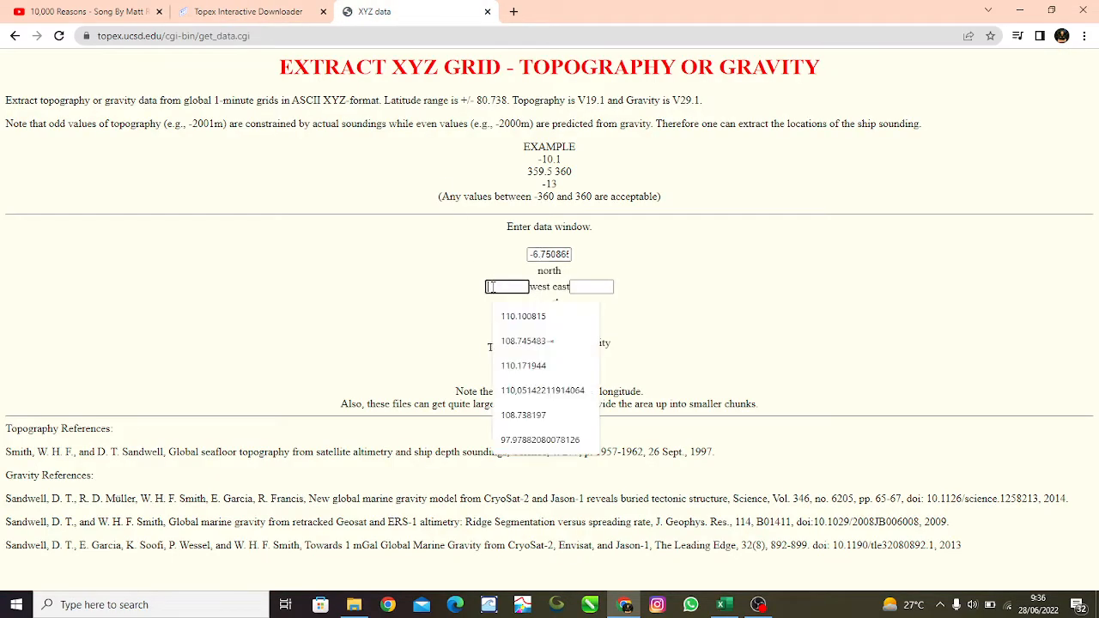
pyautogui.click(249, 11)
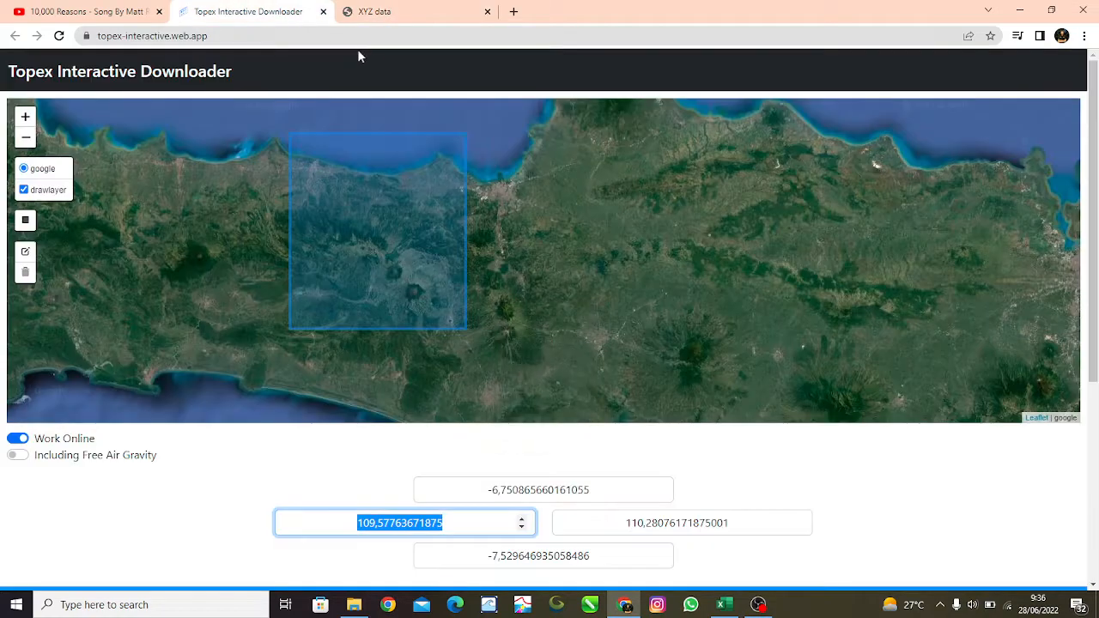
pyautogui.click(416, 12)
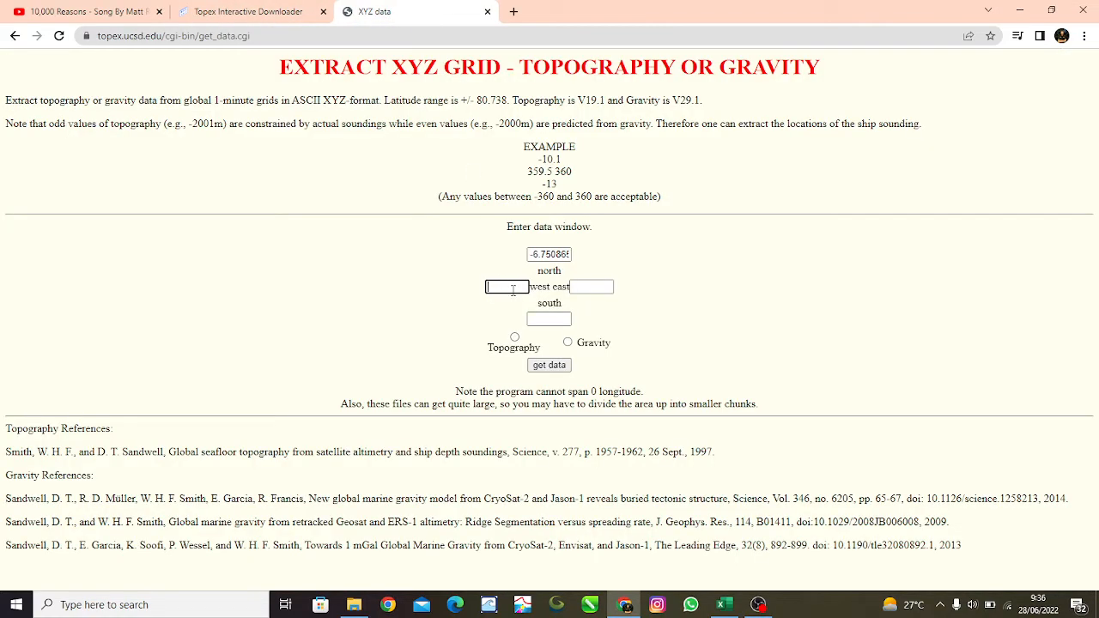
pyautogui.hotkey('ctrl', 'v')
pyautogui.press('Home')
pyautogui.press('BackSpace')
# Copy the rectangle's south latitude from the interactive map page into the south field as -7.529646935058486, using a decimal point
pyautogui.click(249, 11)
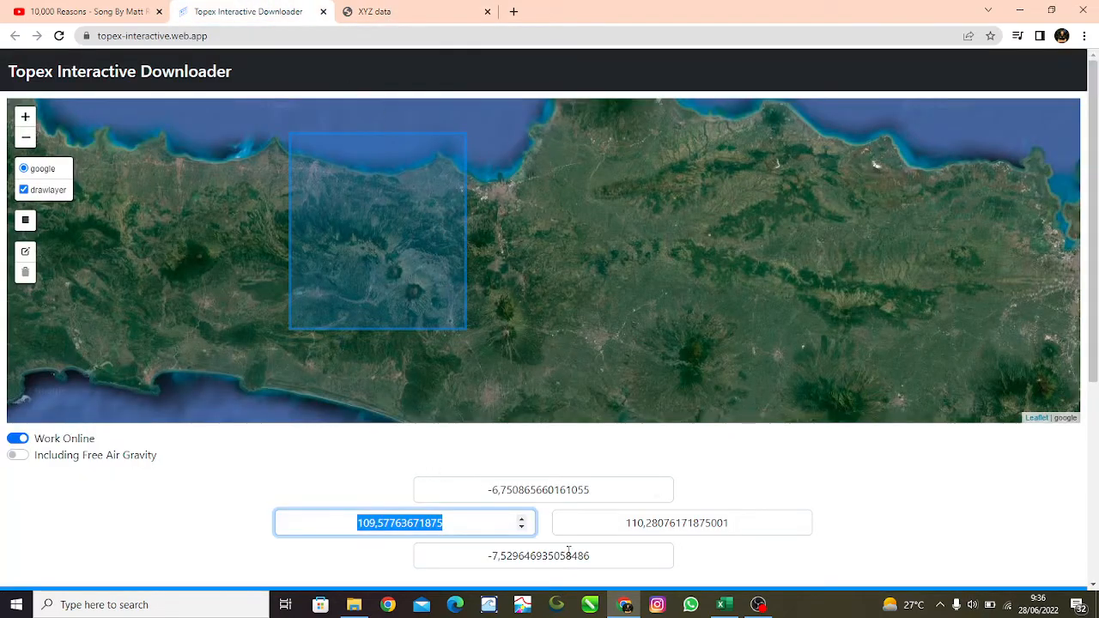
pyautogui.tripleClick(595, 557)
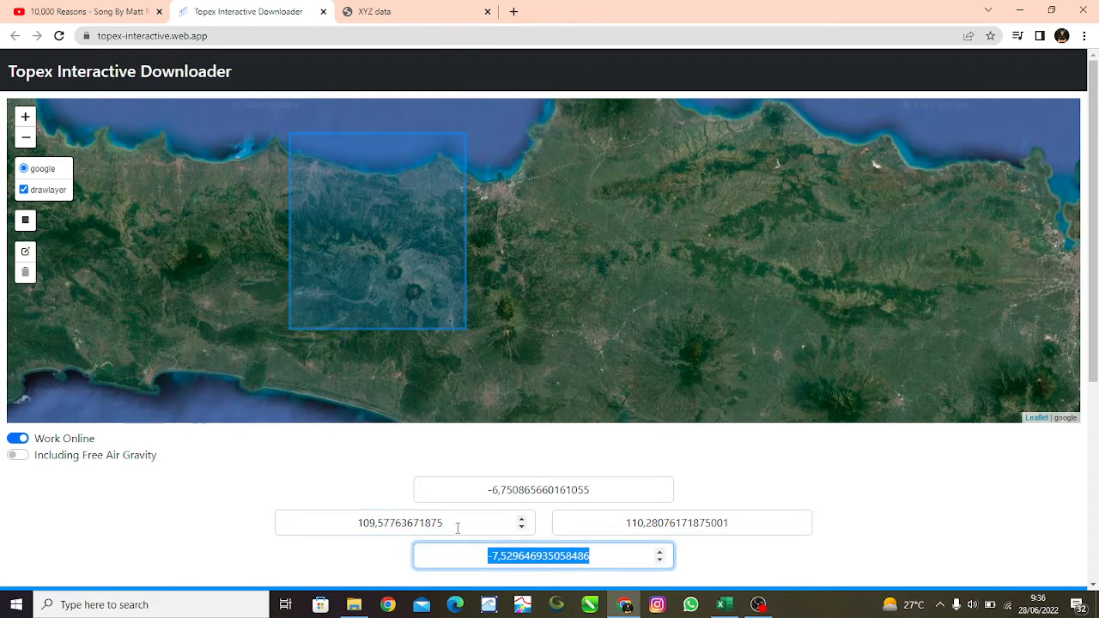
pyautogui.click(387, 11)
pyautogui.click(547, 321)
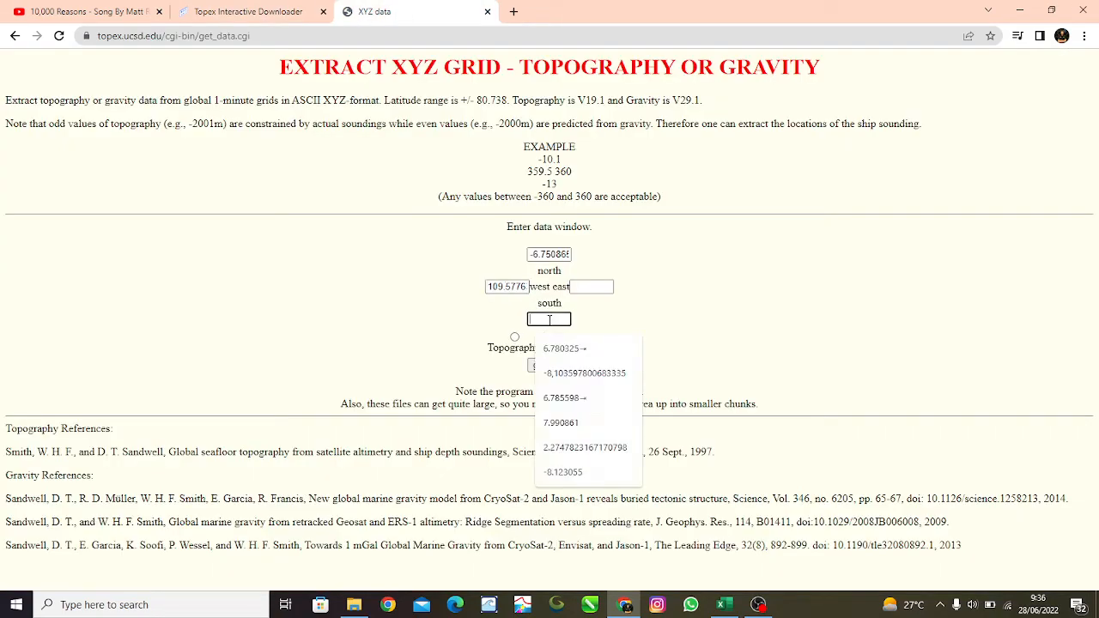
pyautogui.hotkey('ctrl', 'v')
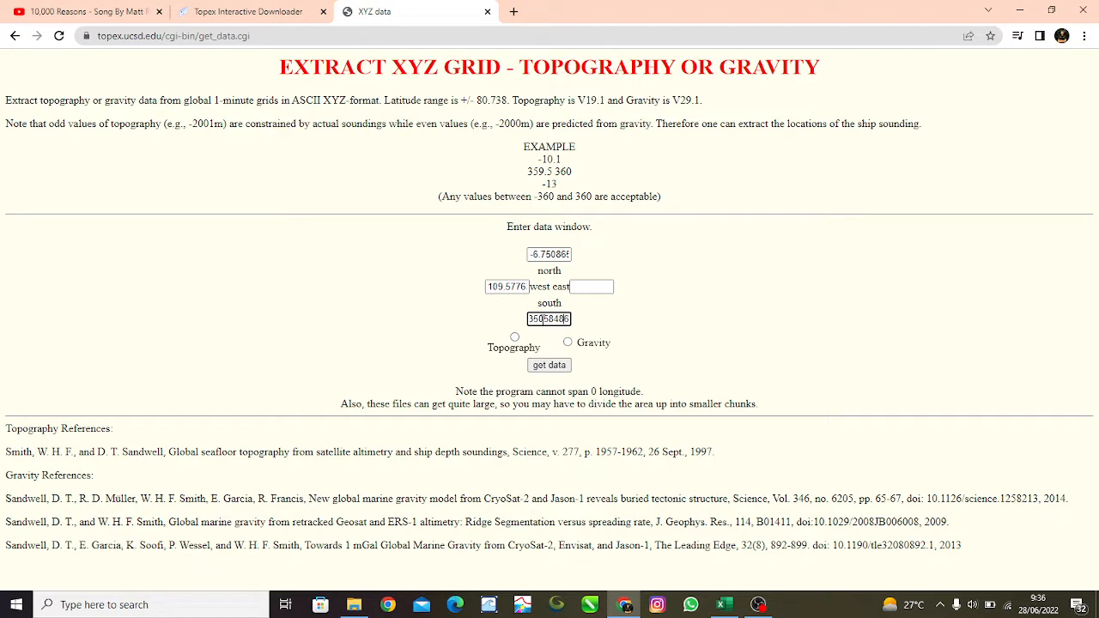
pyautogui.press('Left')
pyautogui.press('Left')
pyautogui.press('Left')
pyautogui.press('Left')
pyautogui.press('Left')
pyautogui.press('Left')
pyautogui.press('Left')
pyautogui.press('Left')
pyautogui.press('Left')
pyautogui.press('Left')
pyautogui.press('Left')
pyautogui.press('Left')
pyautogui.press('Left')
pyautogui.press('Left')
pyautogui.press('Left')
pyautogui.press('Left')
pyautogui.press('Left')
pyautogui.press('Right')
pyautogui.press('Right')
pyautogui.press('Delete')
# Copy the rectangle's east longitude from the interactive map page into the east field as 110.28076171875001, using a decimal point
pyautogui.click(309, 7)
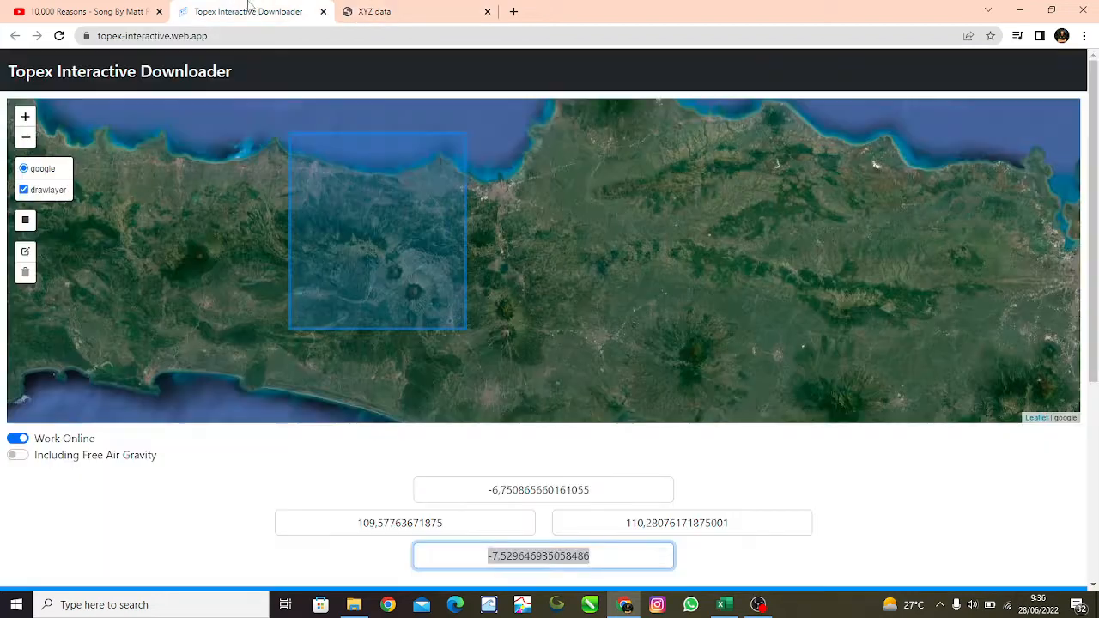
pyautogui.click(633, 522)
pyautogui.moveTo(633, 523); pyautogui.dragTo(735, 525)
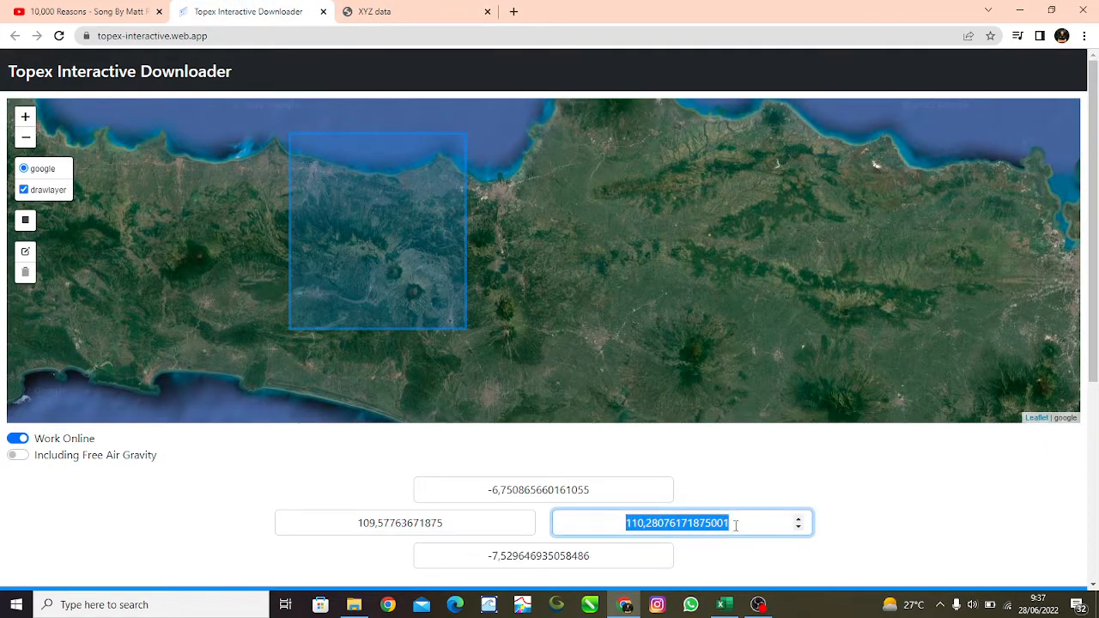
pyautogui.click(412, 17)
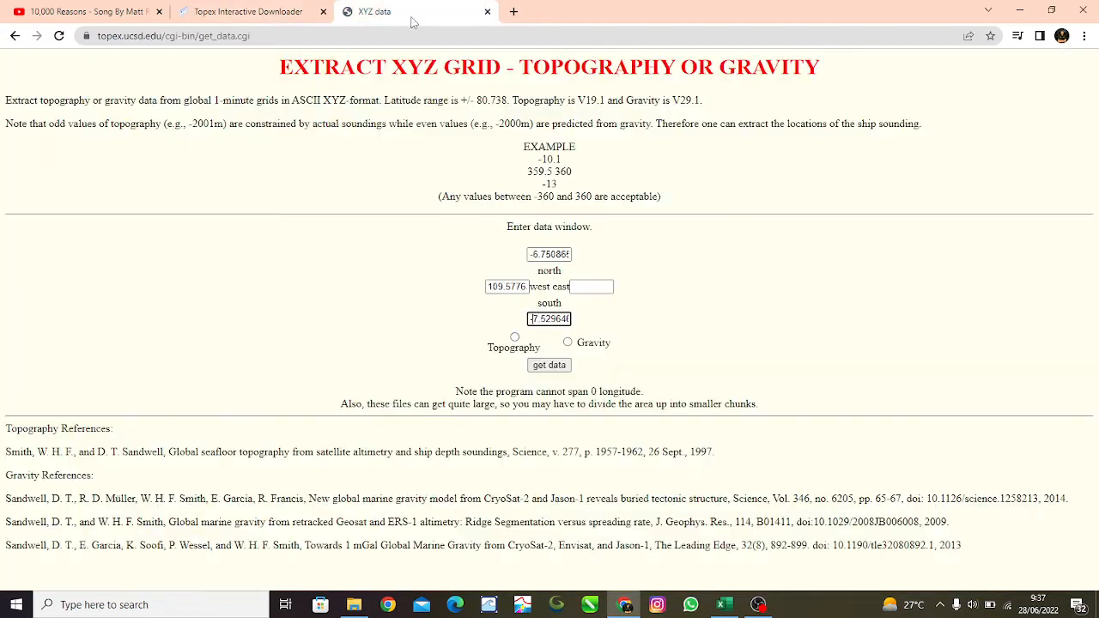
pyautogui.click(594, 286)
pyautogui.write('110.28076171875001')
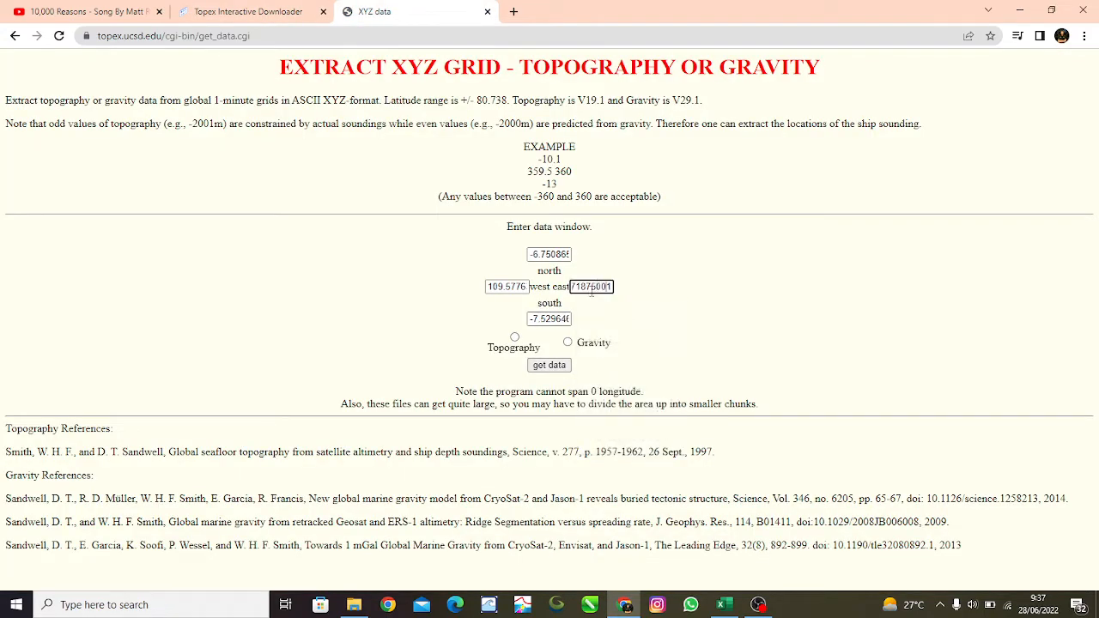
pyautogui.press('Home')
# Request the Topography data for the entered coordinate window
pyautogui.click(543, 258)
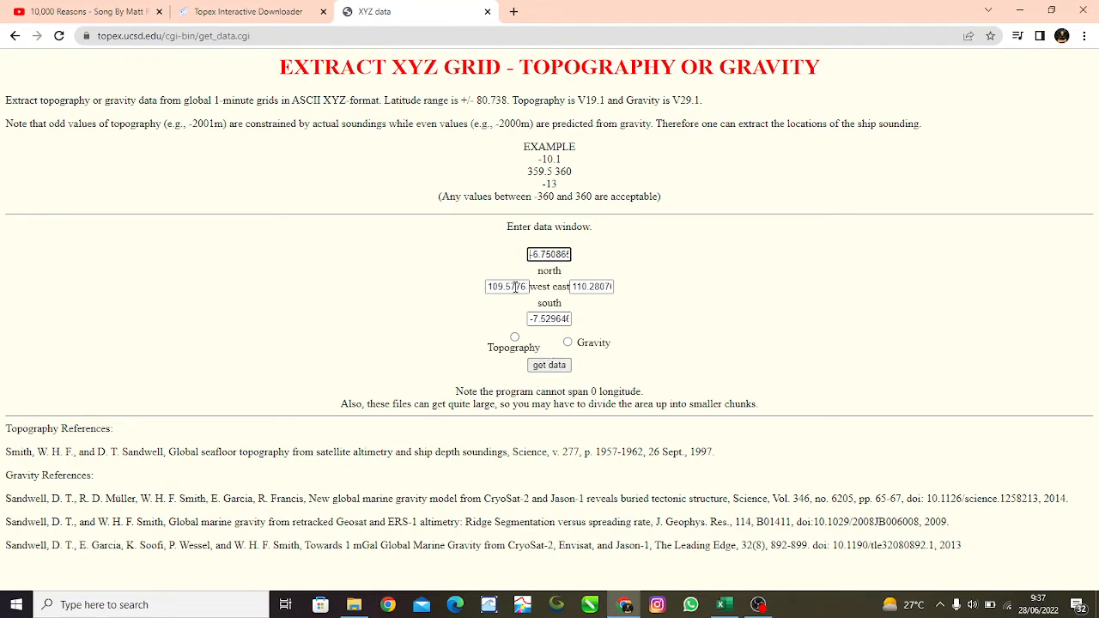
pyautogui.click(515, 337)
pyautogui.click(555, 369)
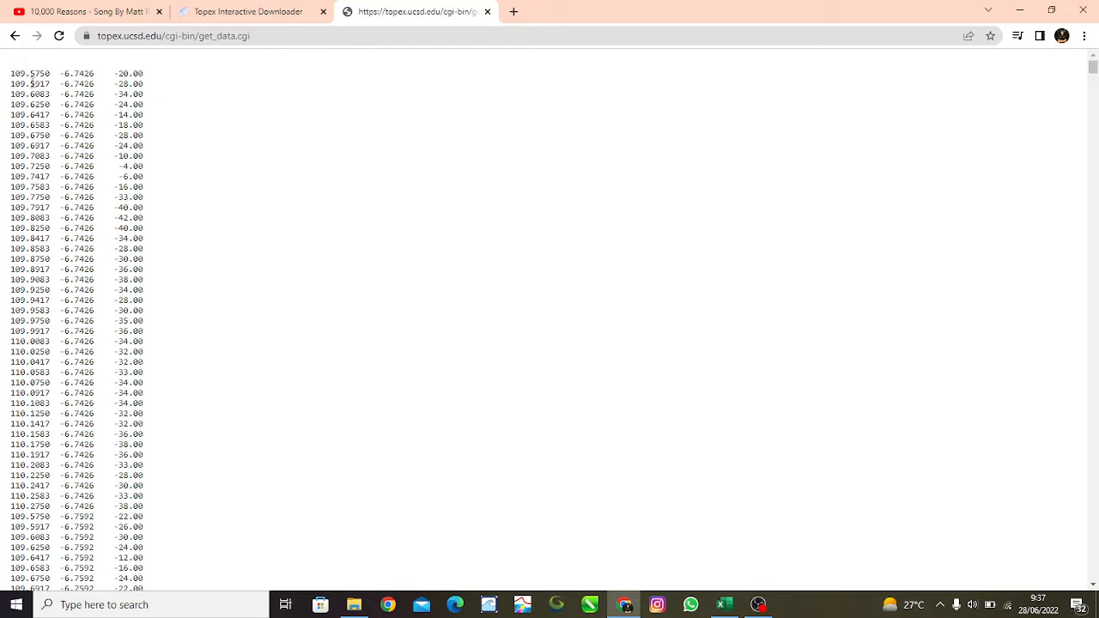
# Copy the entire topography XYZ listing and paste it into a new Notepad document
pyautogui.click(254, 11)
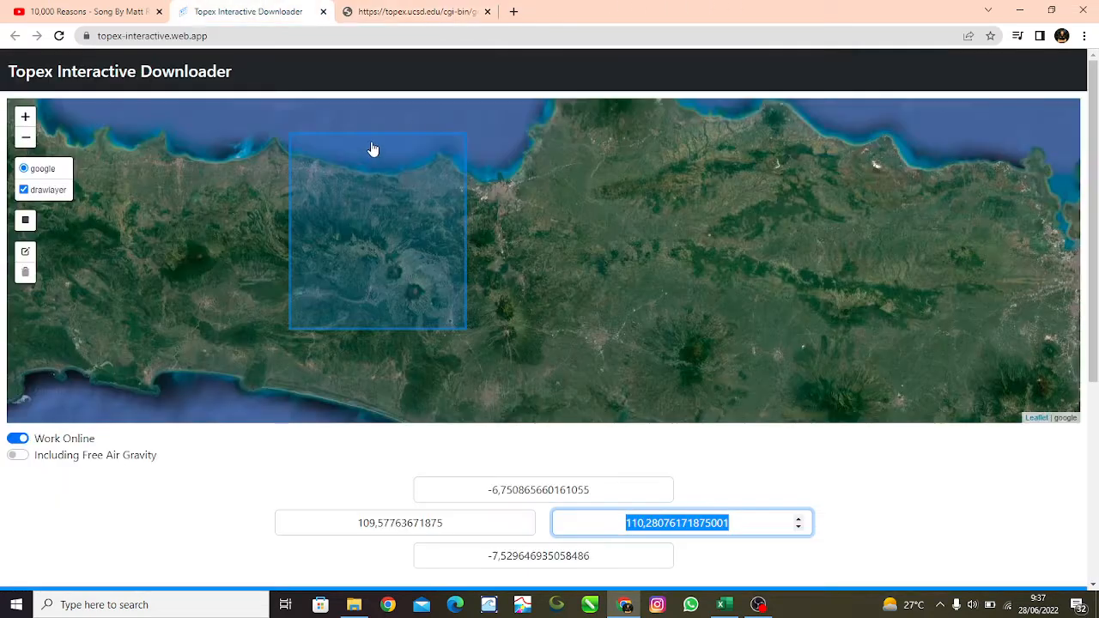
pyautogui.click(375, 7)
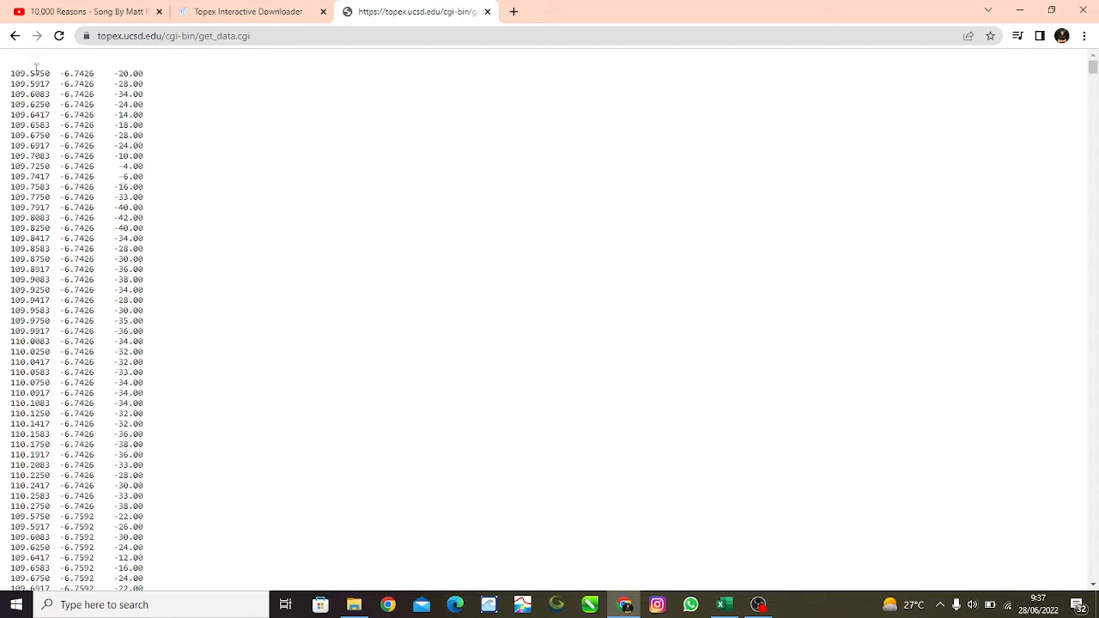
pyautogui.hotkey('ctrl', 'a')
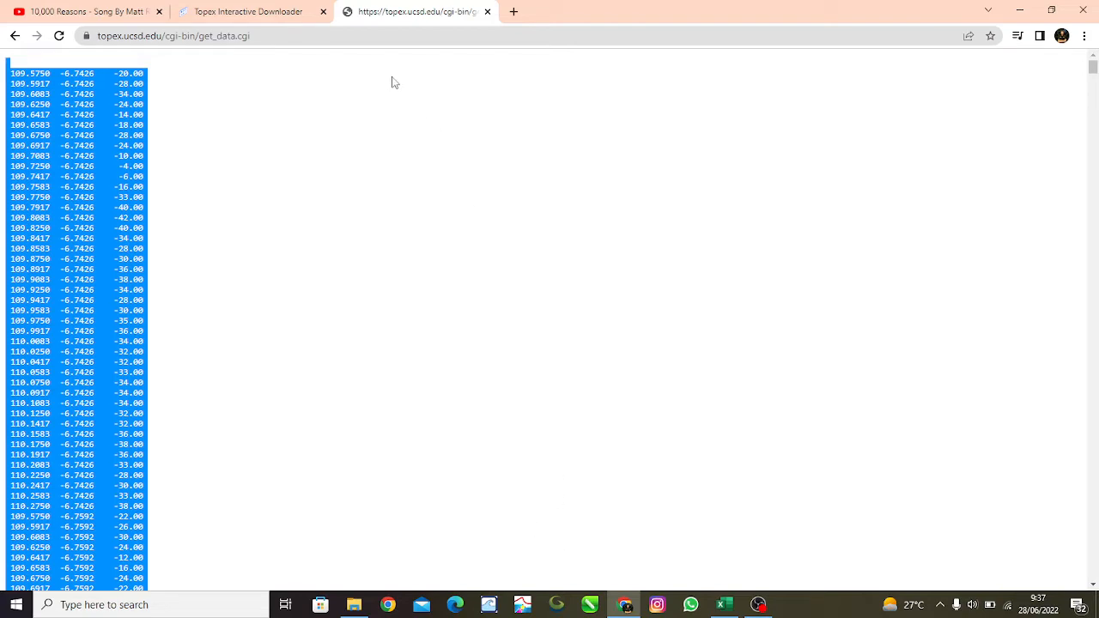
pyautogui.click(289, 10)
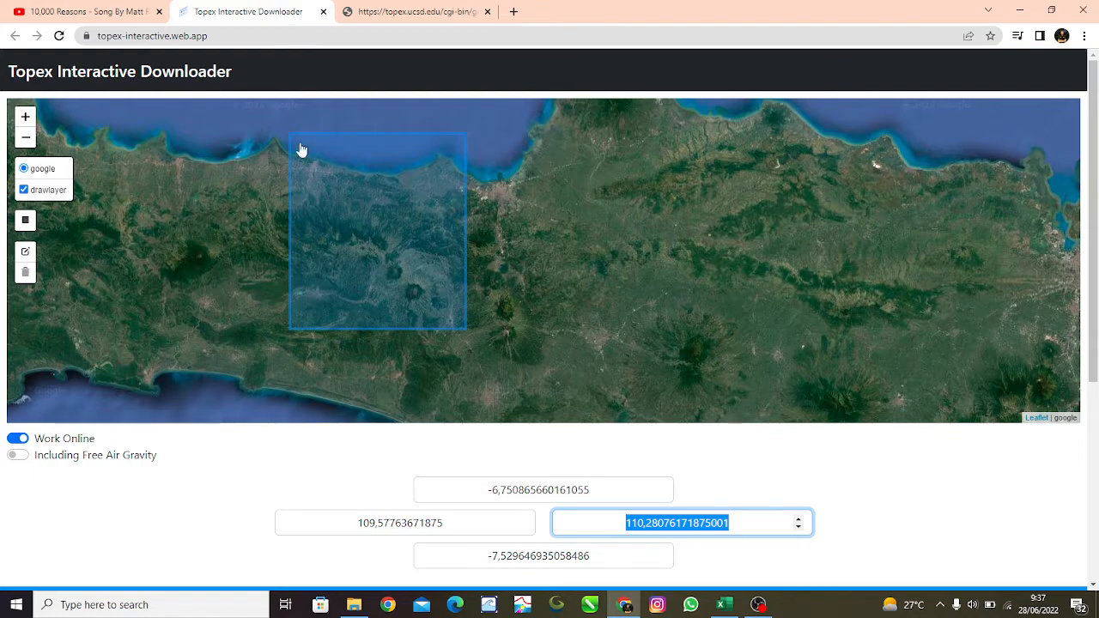
pyautogui.click(391, 10)
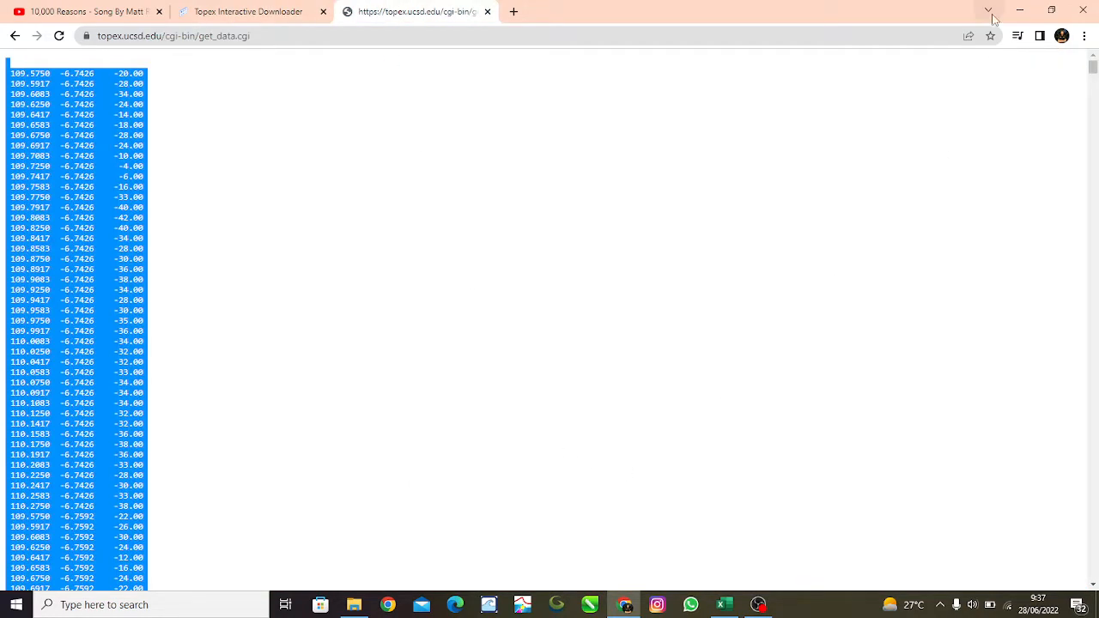
pyautogui.click(724, 604)
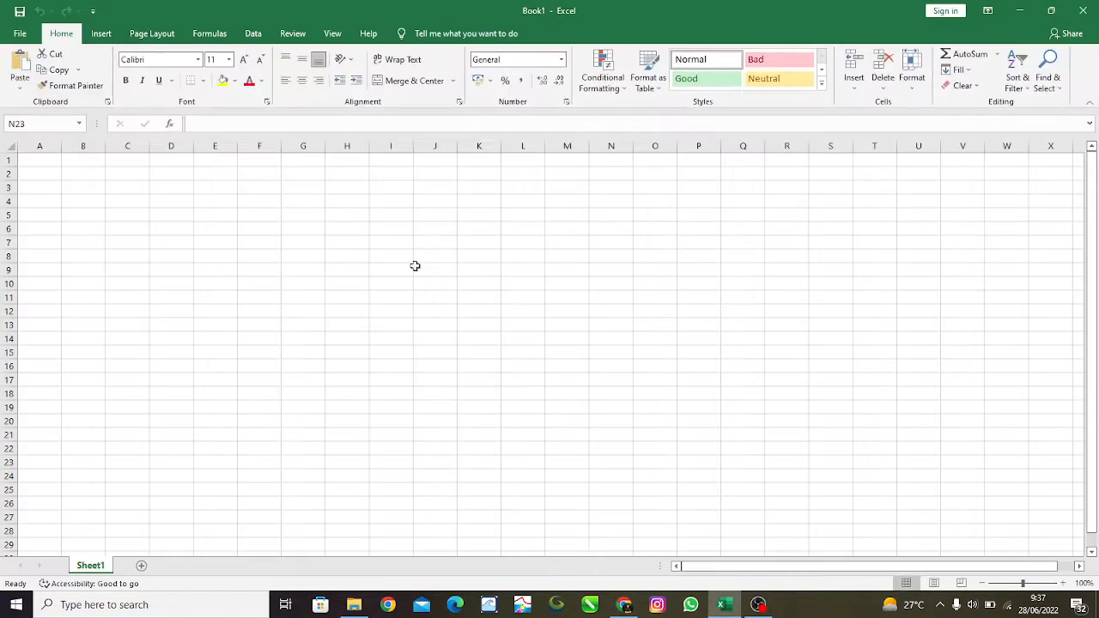
pyautogui.click(197, 605)
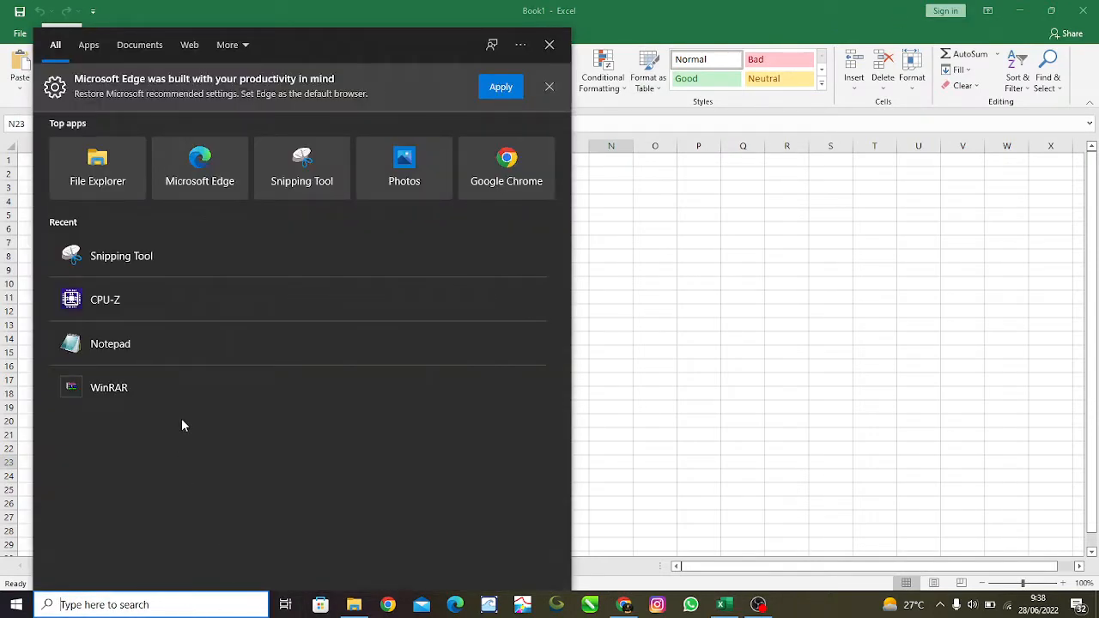
pyautogui.click(186, 345)
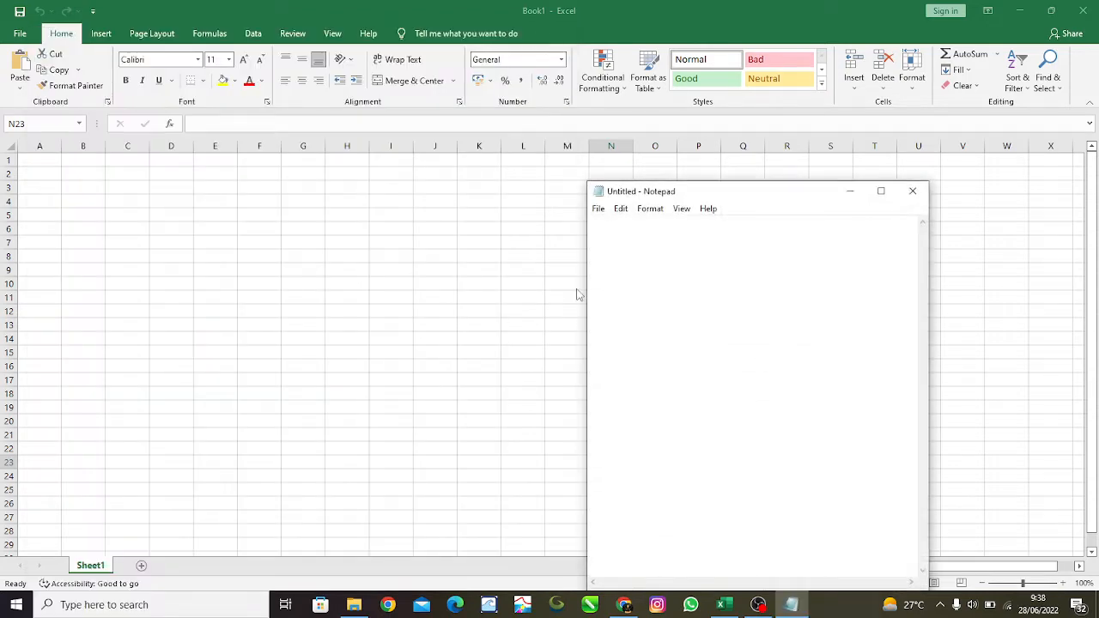
pyautogui.hotkey('ctrl', 'v')
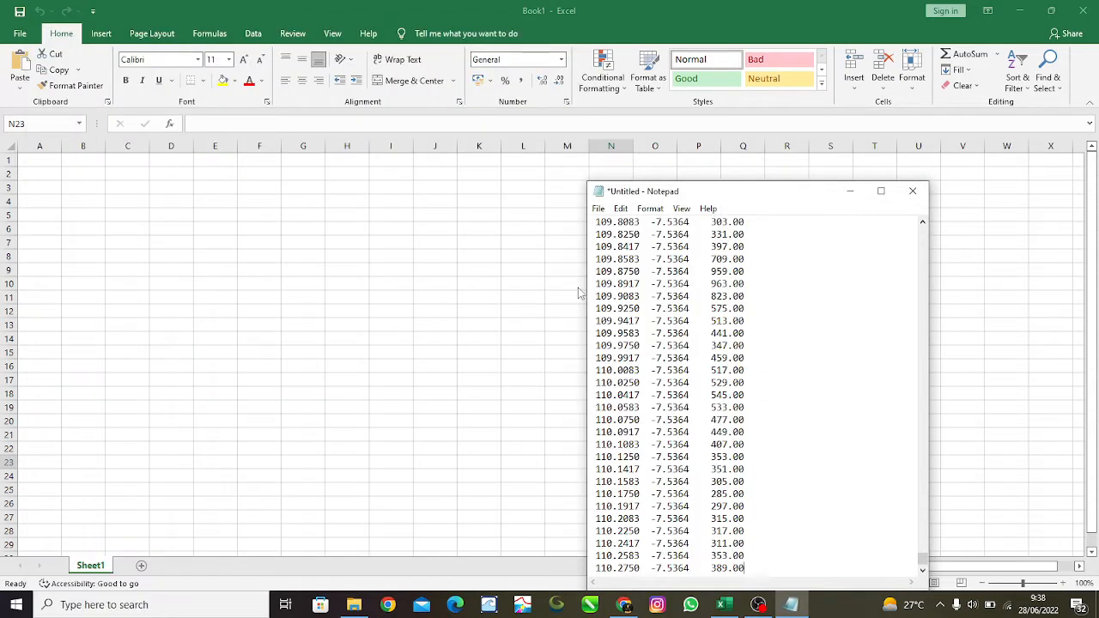
# Start saving the Notepad document and browse to the Topex folder inside Gravity
pyautogui.hotkey('ctrl', 's')
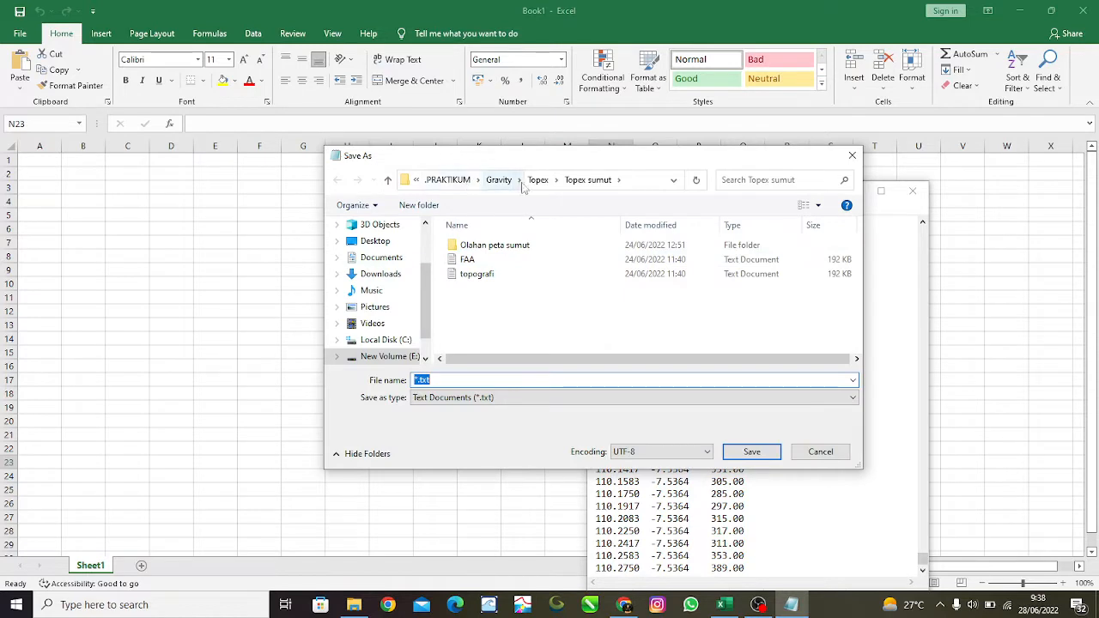
pyautogui.click(539, 180)
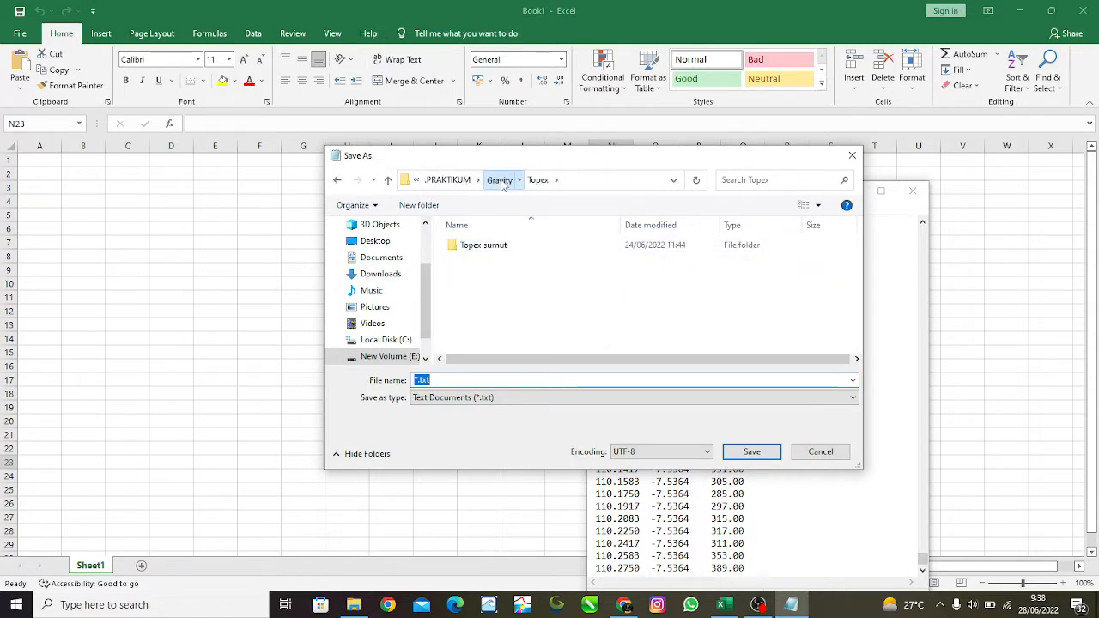
pyautogui.click(499, 180)
pyautogui.scroll(-5, 509, 310)
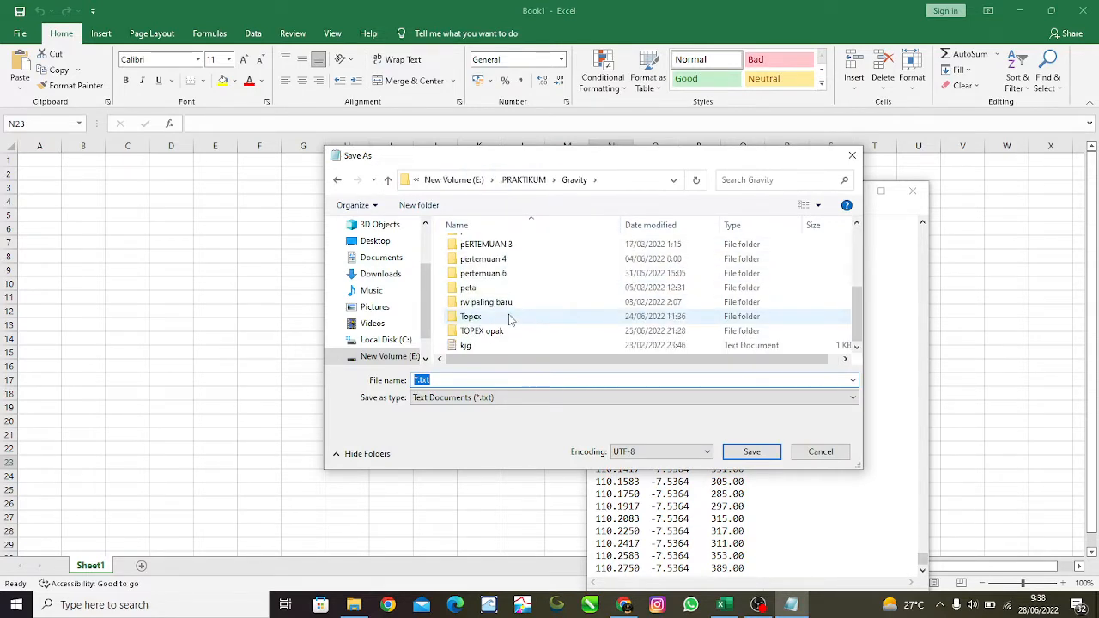
pyautogui.doubleClick(510, 318)
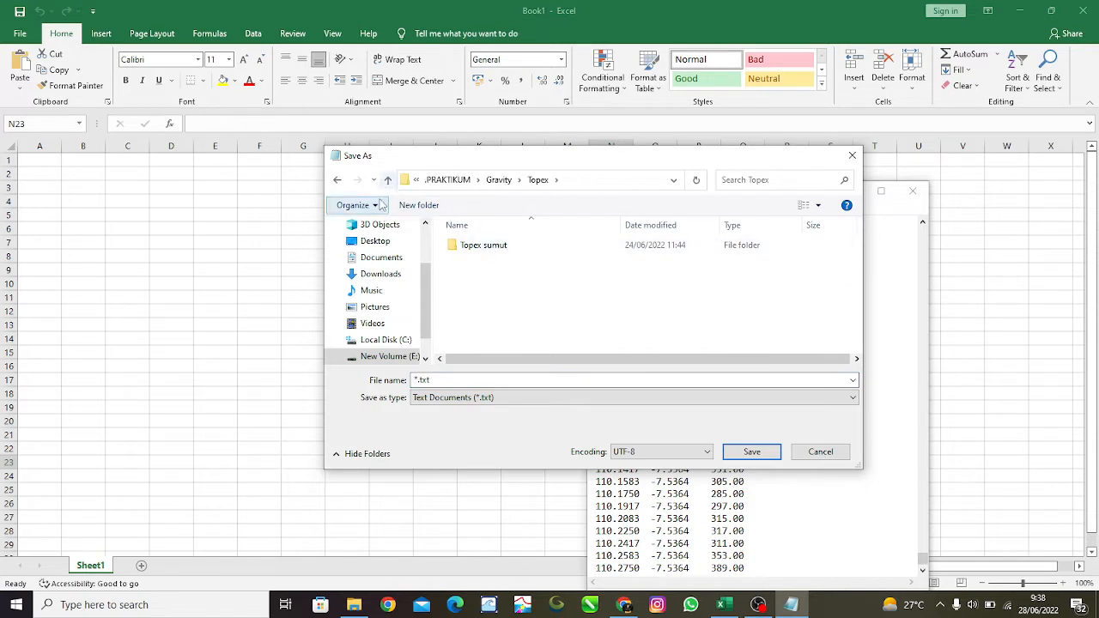
# Create a folder named Jawa Tengah inside the Topex folder and open it as the save location
pyautogui.click(418, 205)
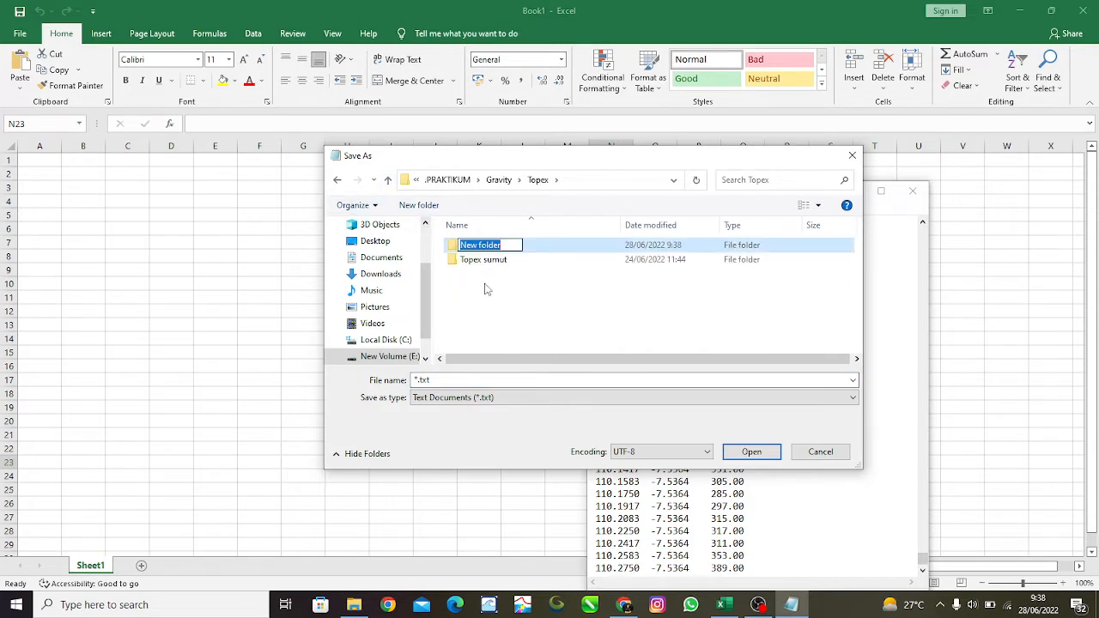
pyautogui.write('Jww')
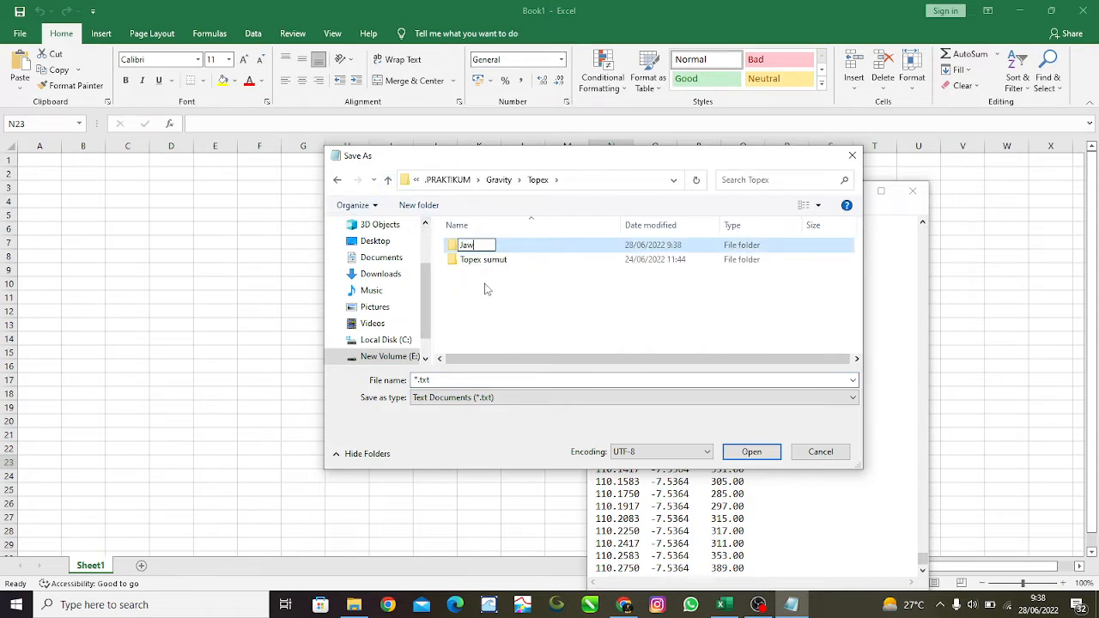
pyautogui.write('atenga')
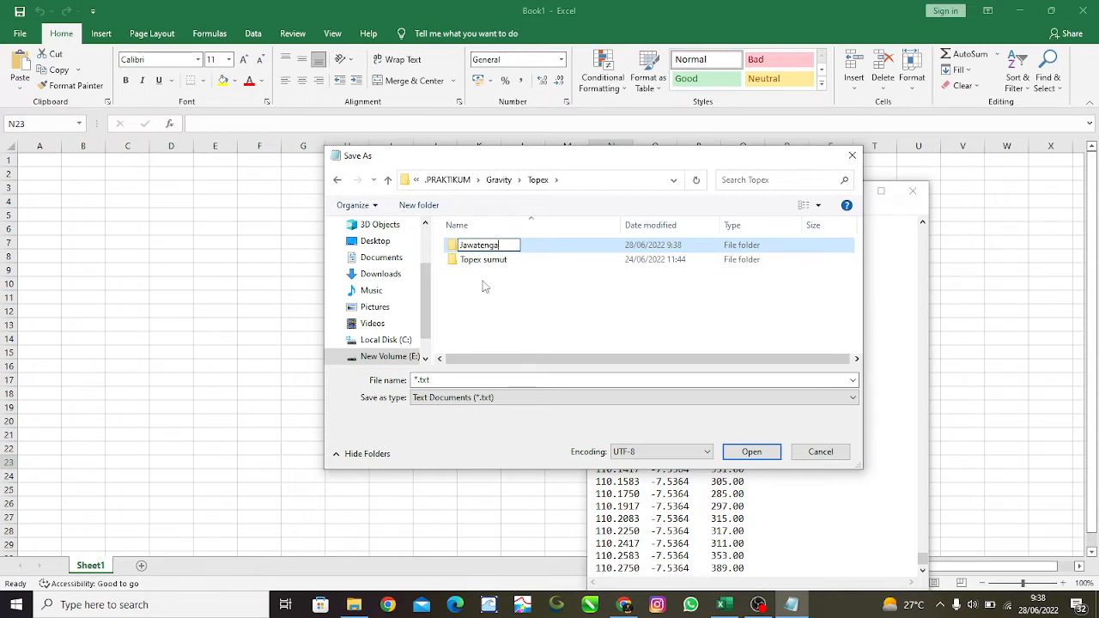
pyautogui.write('h')
pyautogui.click(481, 246)
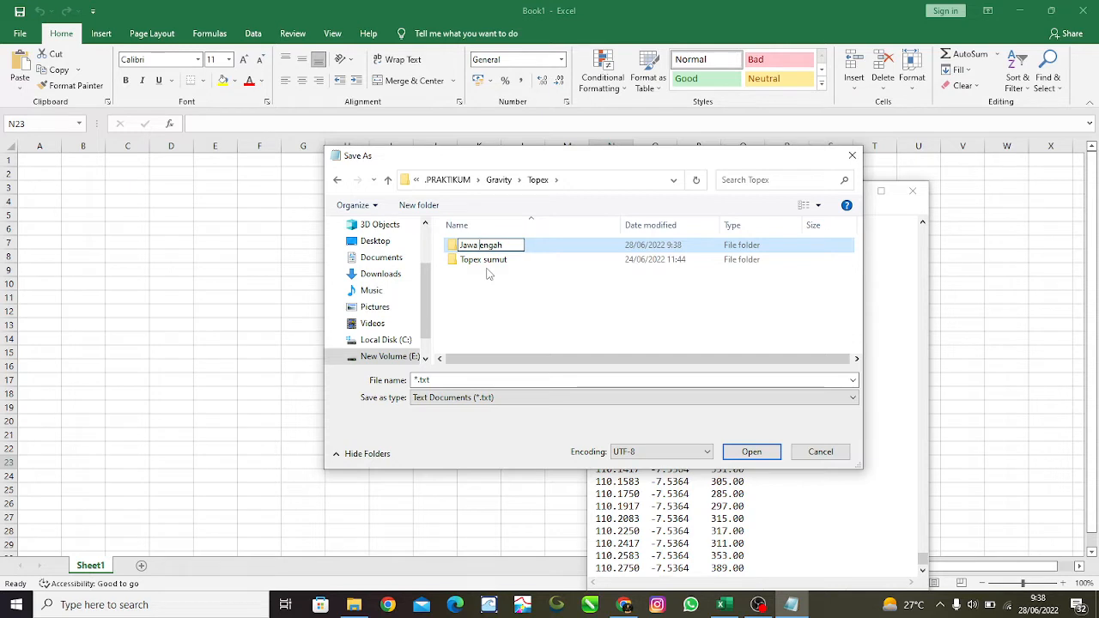
pyautogui.press('Delete')
pyautogui.write('T')
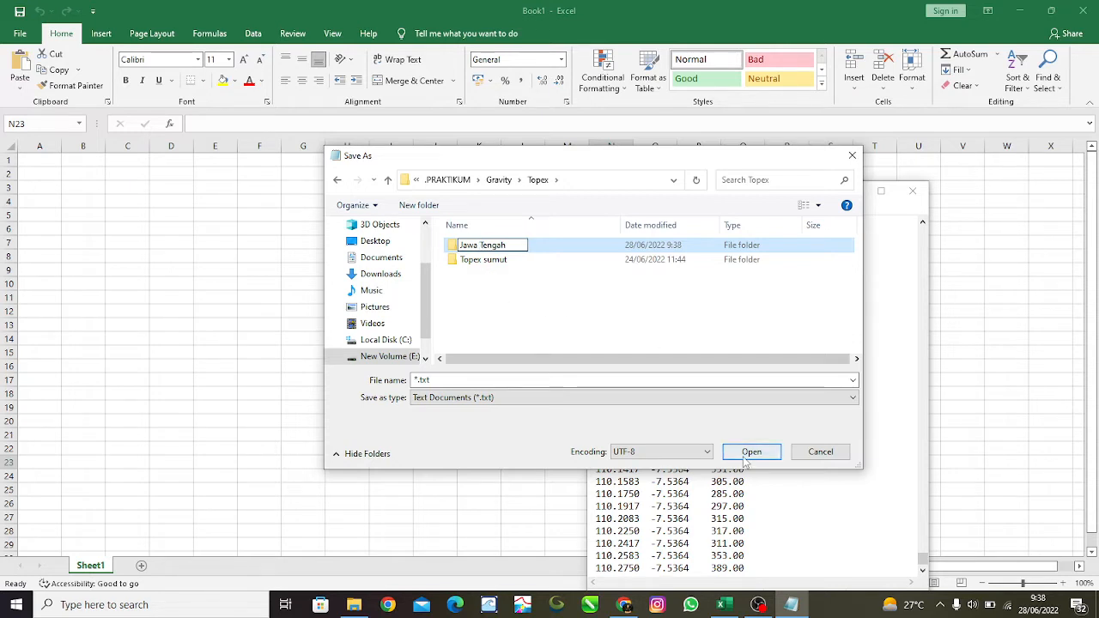
pyautogui.click(746, 459)
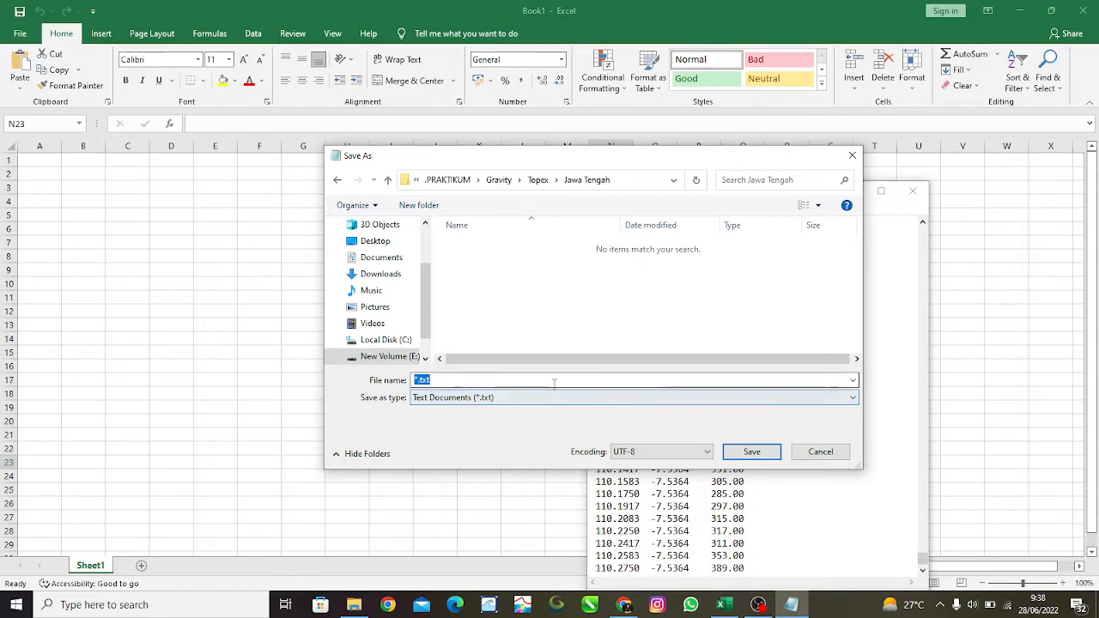
# Save the topography text document as Topografi in the Jawa Tengah folder and minimize Notepad
pyautogui.write('T')
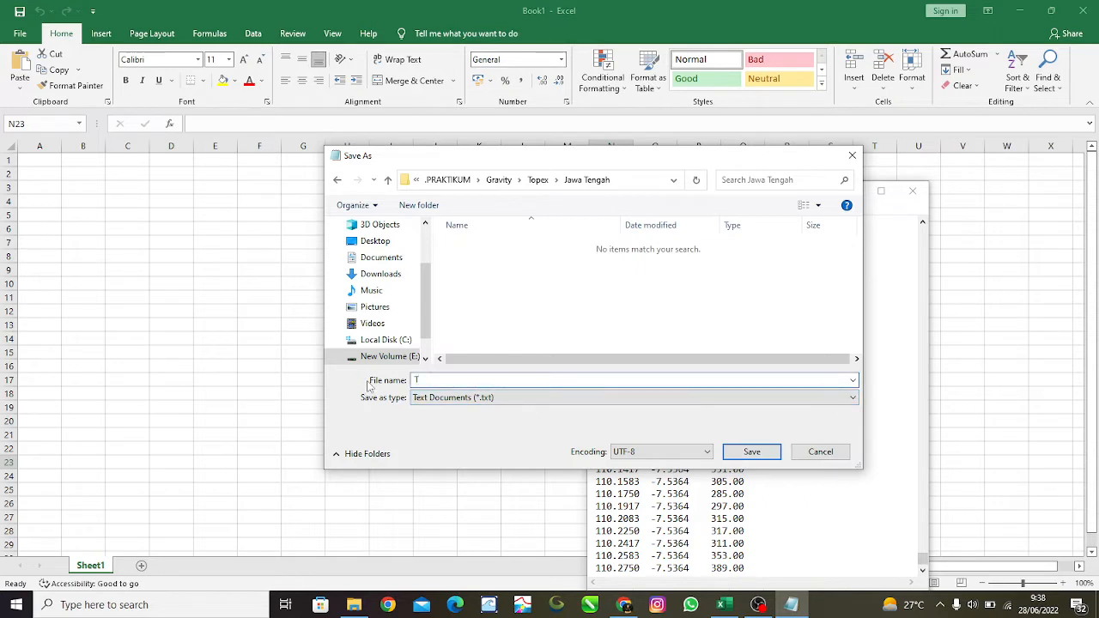
pyautogui.write('e')
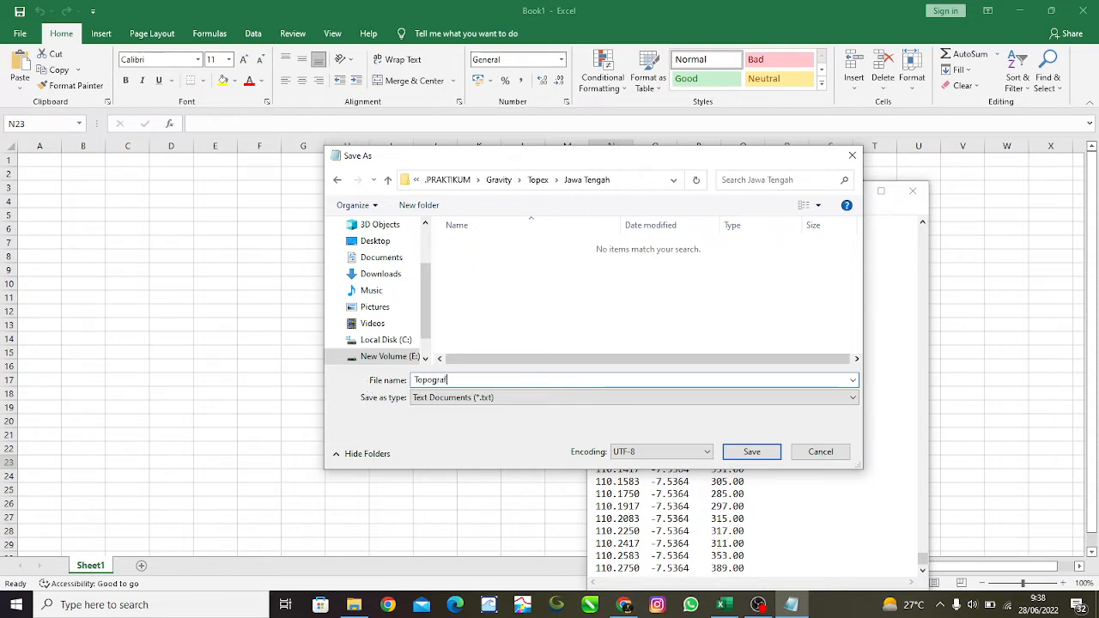
pyautogui.write('pografi')
pyautogui.click(751, 453)
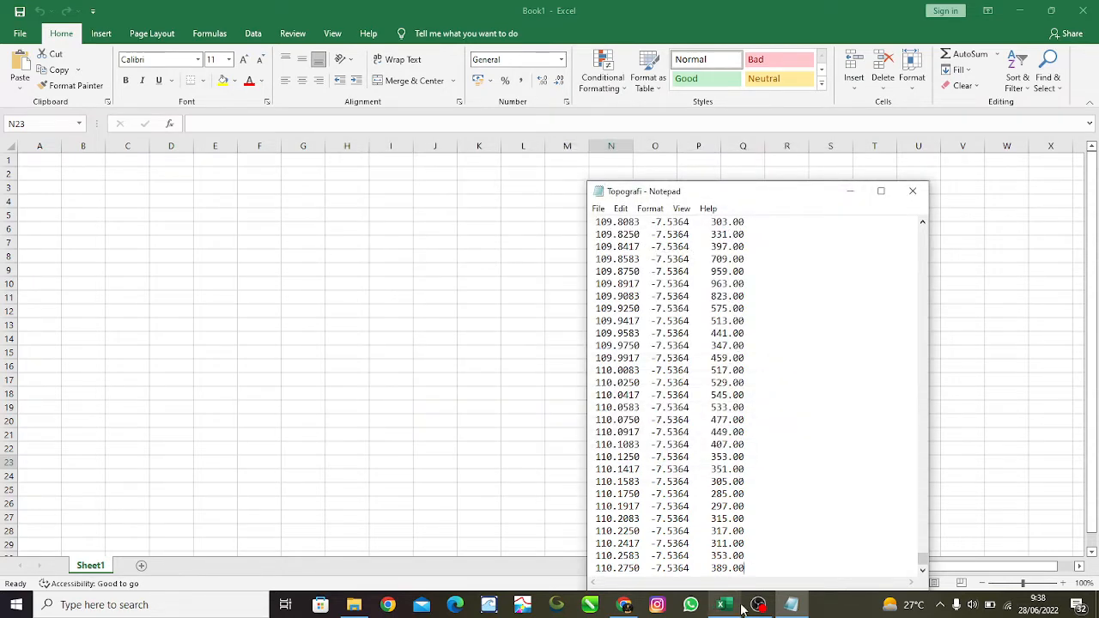
pyautogui.click(850, 191)
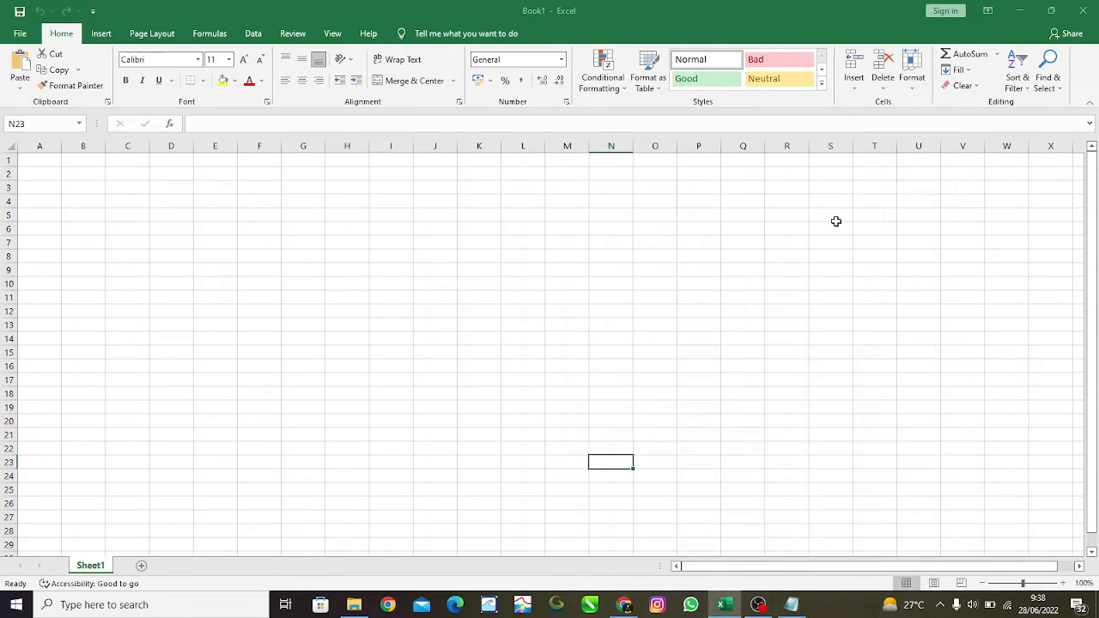
# In Excel, start opening a file and browse drive E to the .PRAKTIKUM, Gravity, Topex, Jawa Tengah folder
pyautogui.moveTo(761, 610)
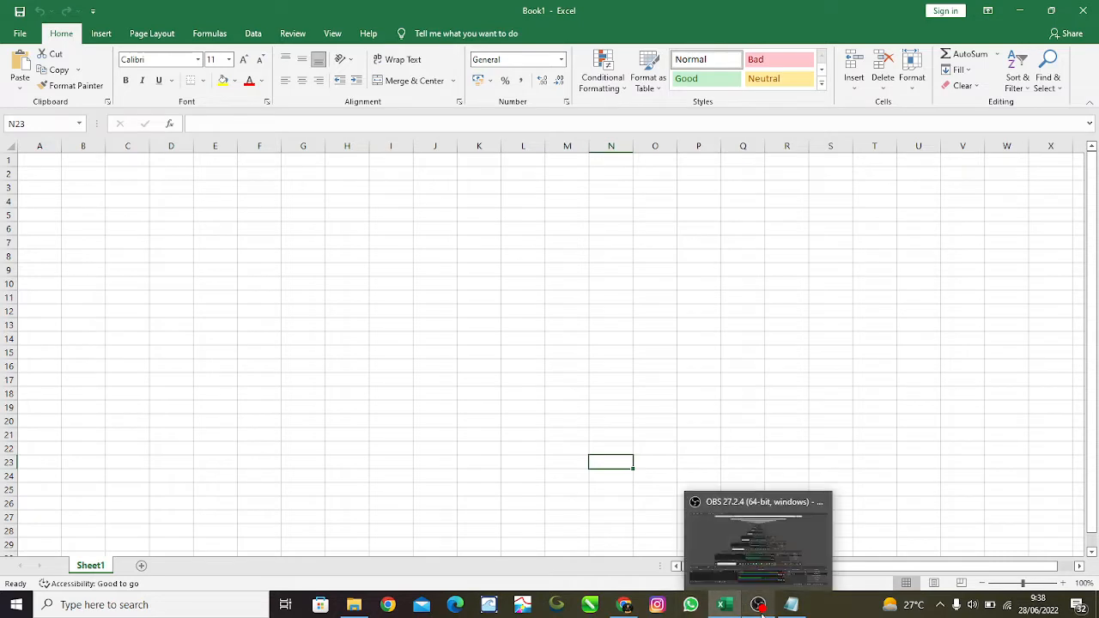
pyautogui.click(22, 35)
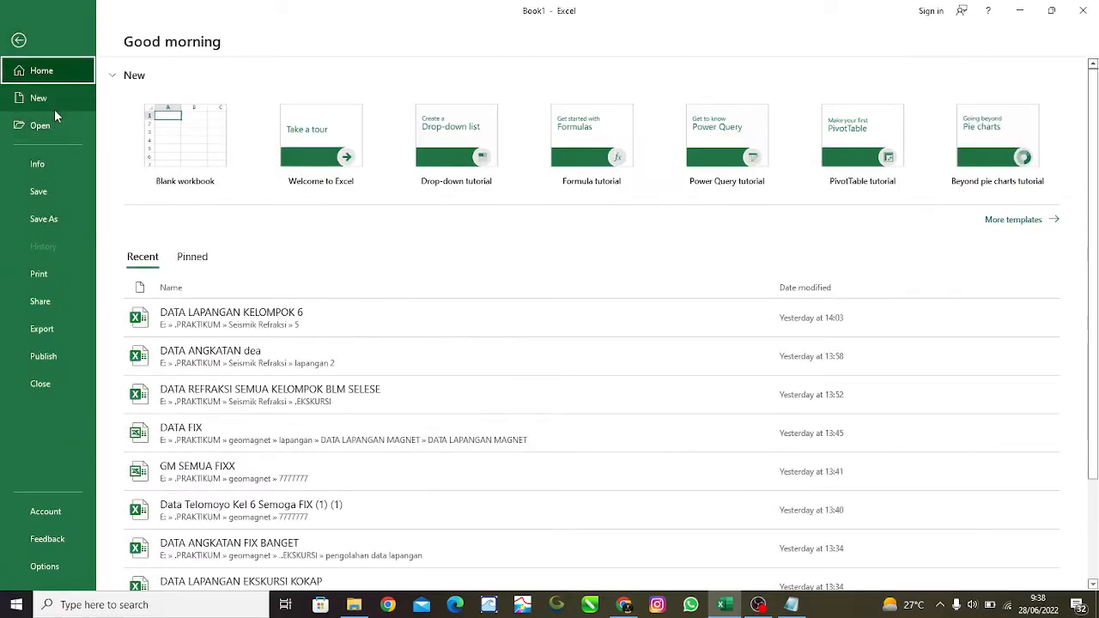
pyautogui.click(60, 130)
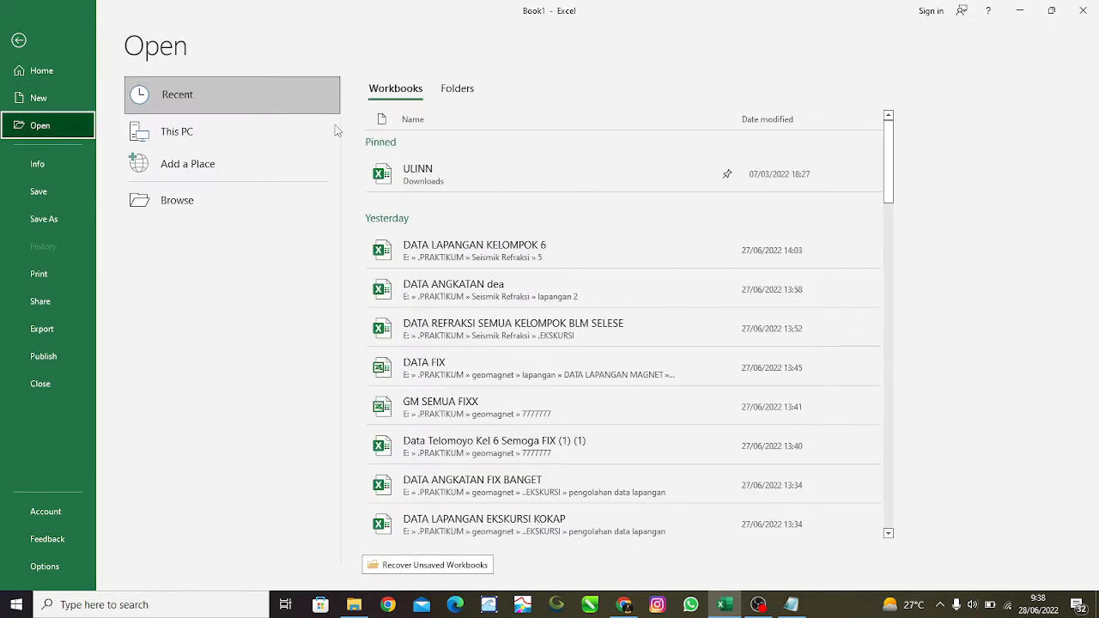
pyautogui.click(224, 196)
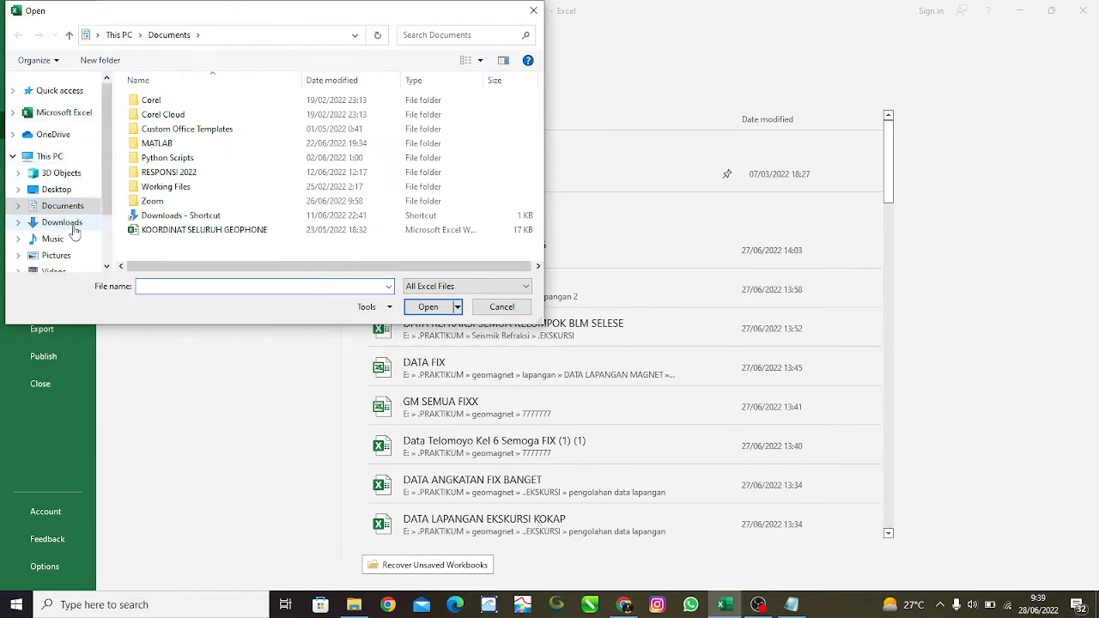
pyautogui.click(69, 223)
pyautogui.scroll(-1, 74, 236)
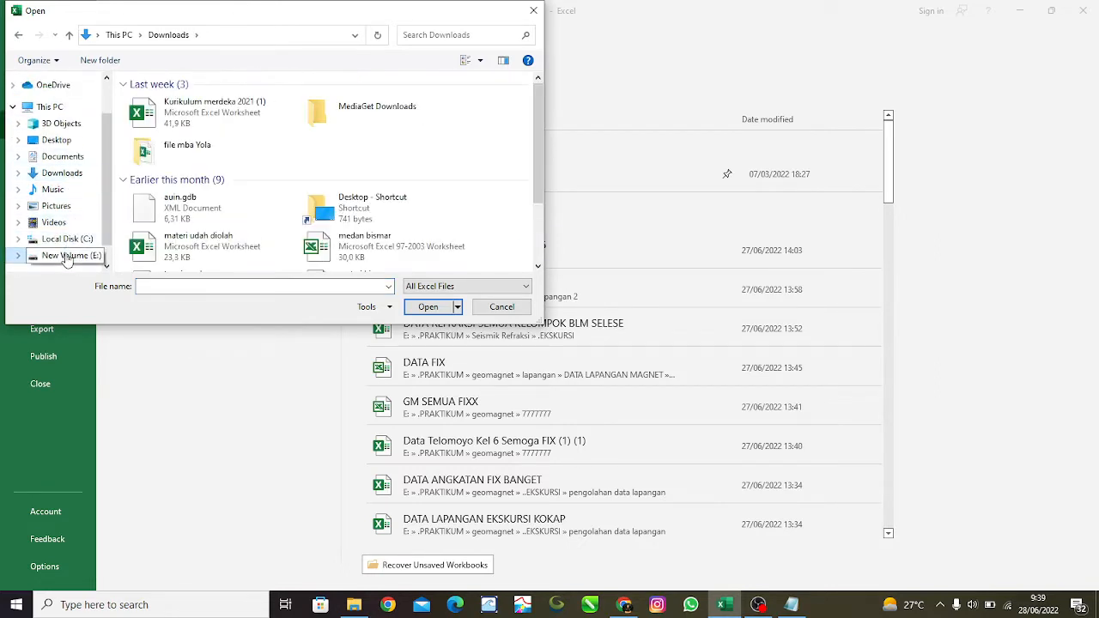
pyautogui.click(61, 255)
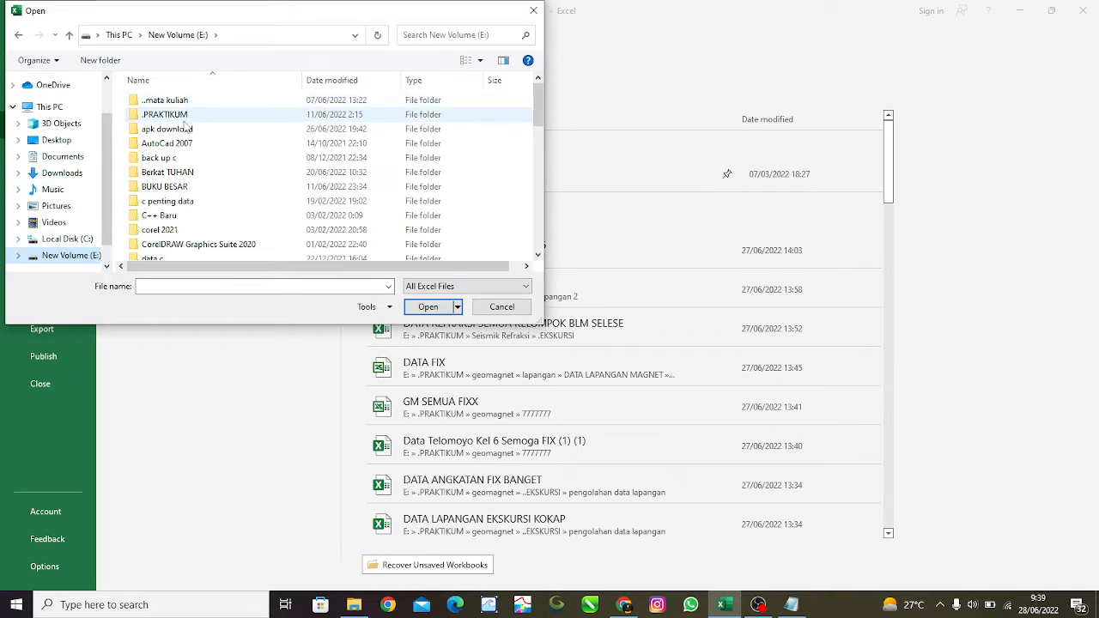
pyautogui.doubleClick(185, 115)
pyautogui.doubleClick(237, 126)
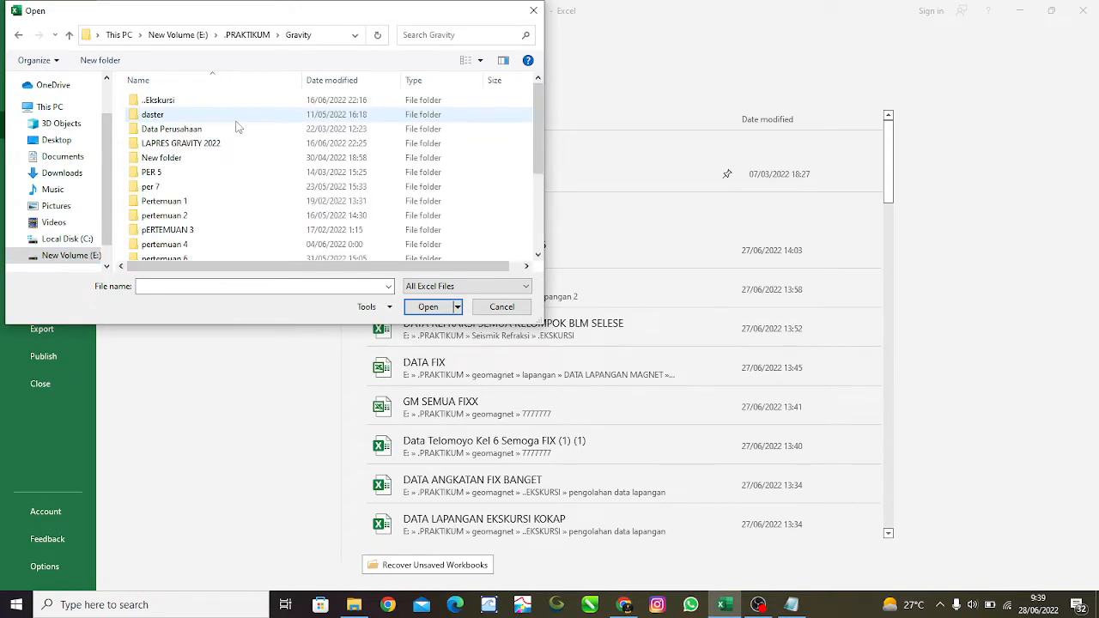
pyautogui.scroll(-3, 219, 188)
pyautogui.doubleClick(215, 166)
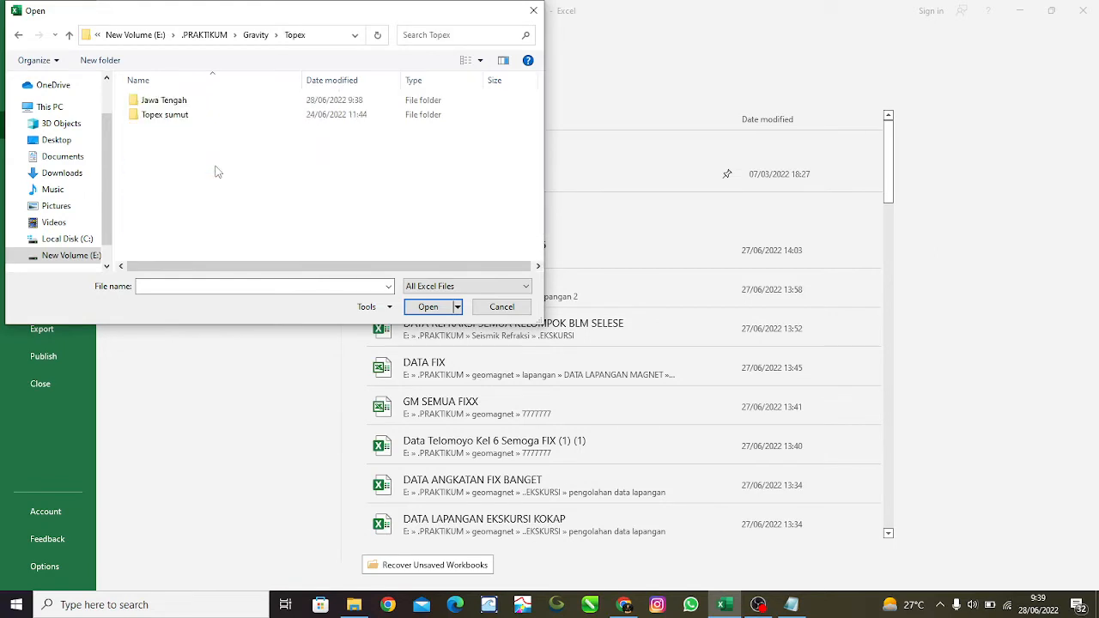
pyautogui.doubleClick(208, 104)
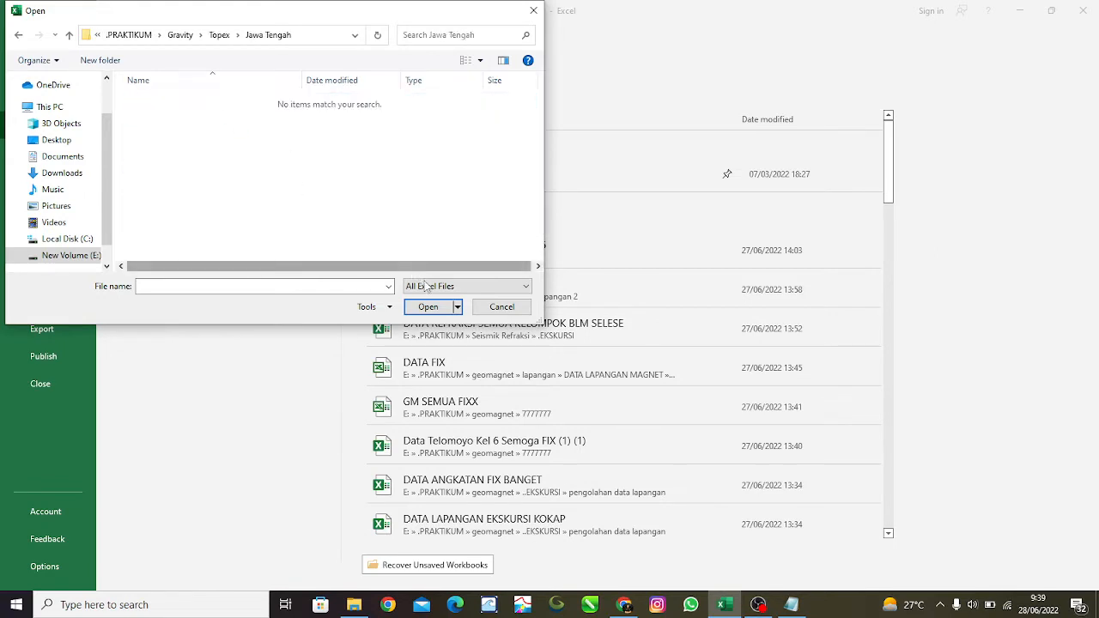
# Show all file types in the Jawa Tengah folder and open the Topografi text file
pyautogui.click(426, 286)
pyautogui.click(436, 298)
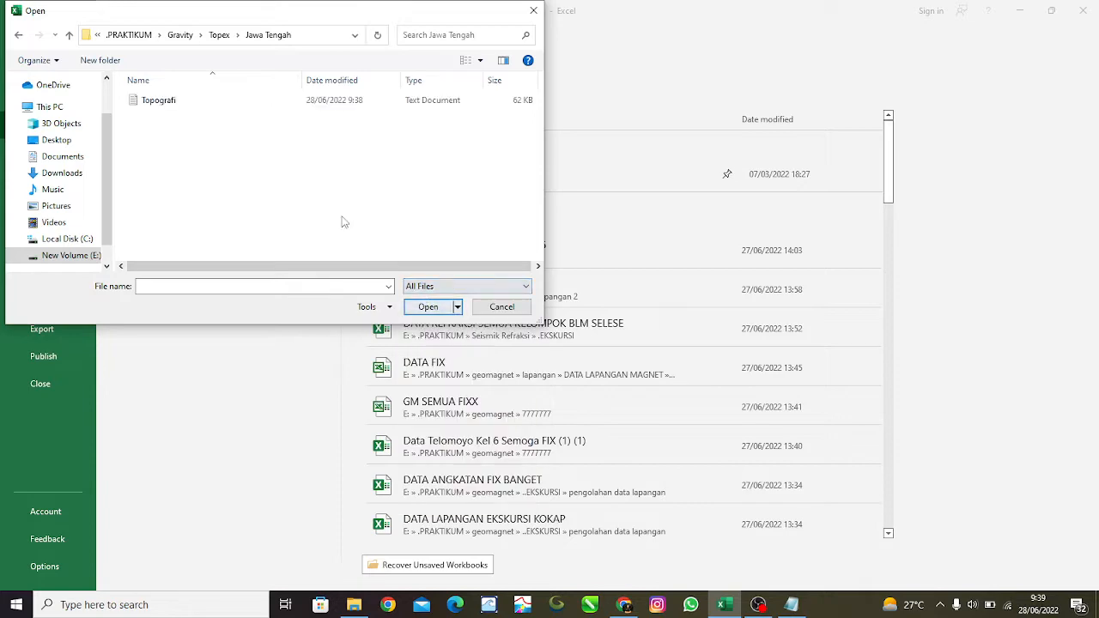
pyautogui.click(176, 104)
pyautogui.click(432, 307)
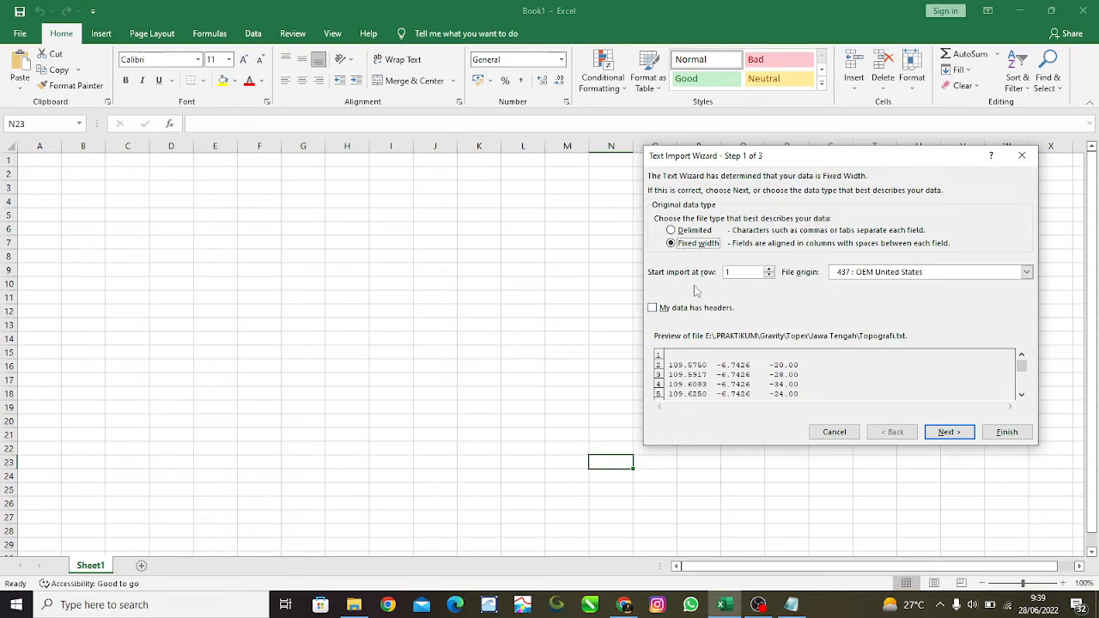
# Import the text as delimited data with tab and space delimiters, treating consecutive delimiters as one and keeping the General column format
pyautogui.click(693, 231)
pyautogui.click(948, 432)
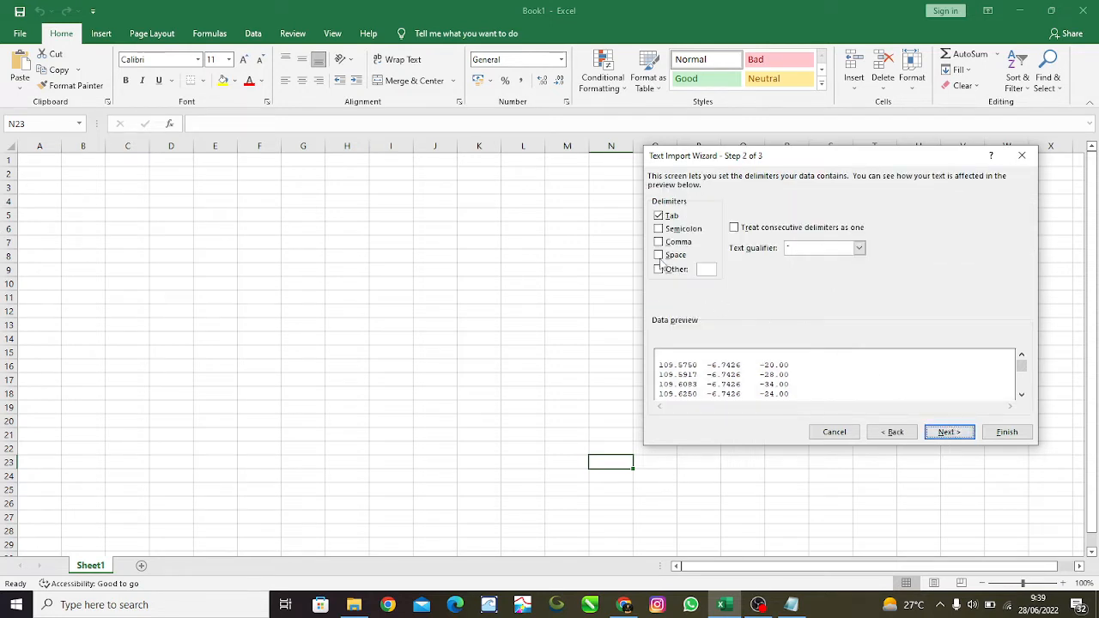
pyautogui.click(659, 255)
pyautogui.click(735, 228)
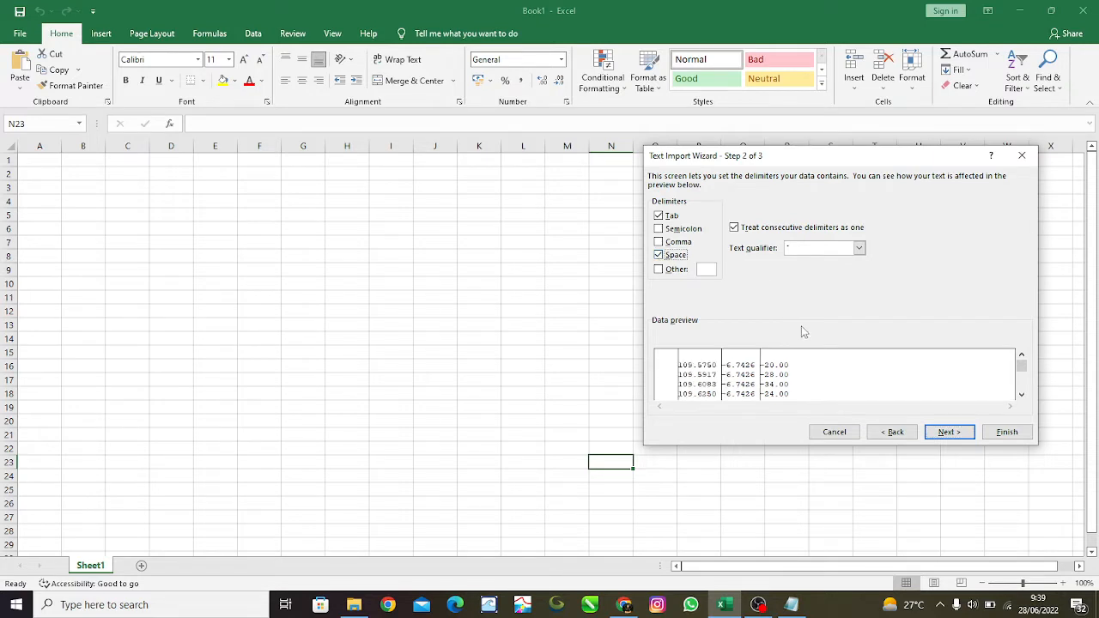
pyautogui.click(953, 434)
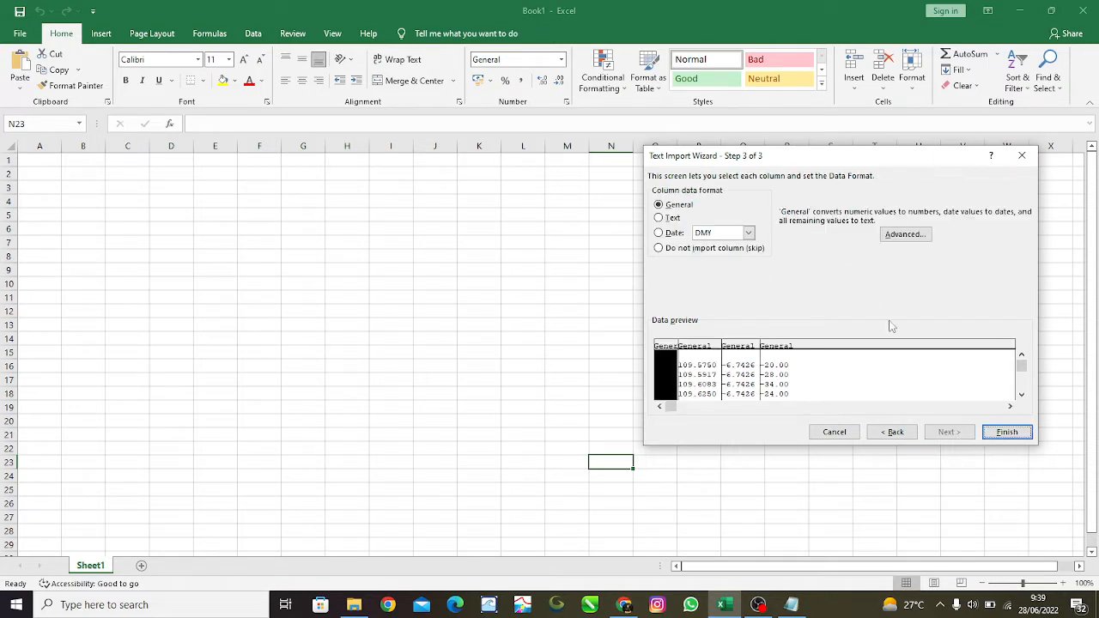
pyautogui.click(1005, 432)
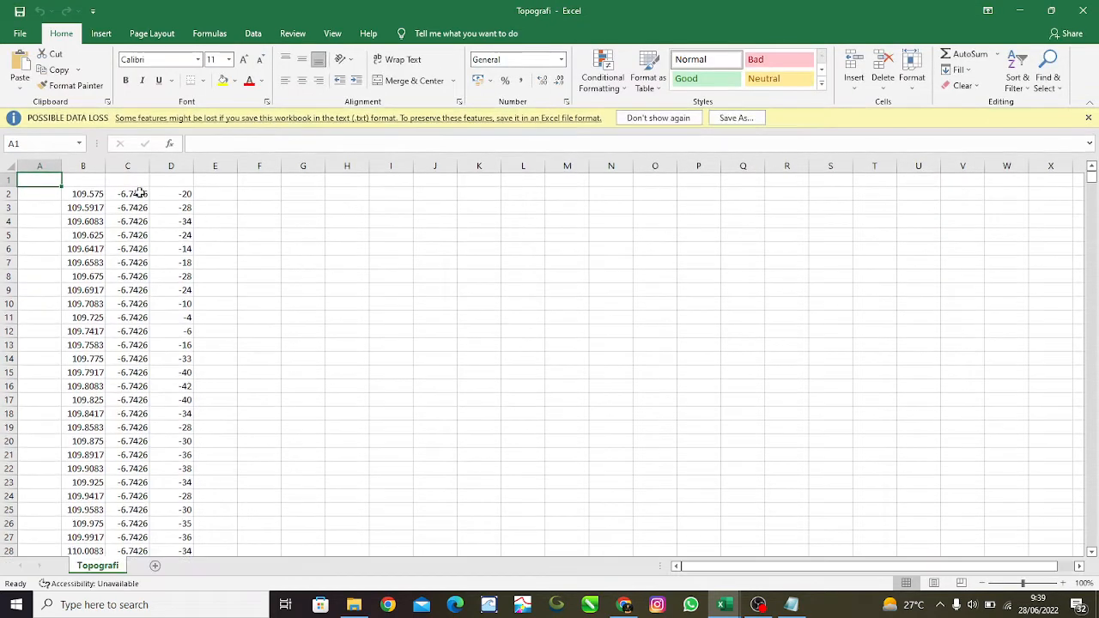
# Enter the column headings x, y and z in cells B1, C1 and D1 above the imported data
pyautogui.click(90, 193)
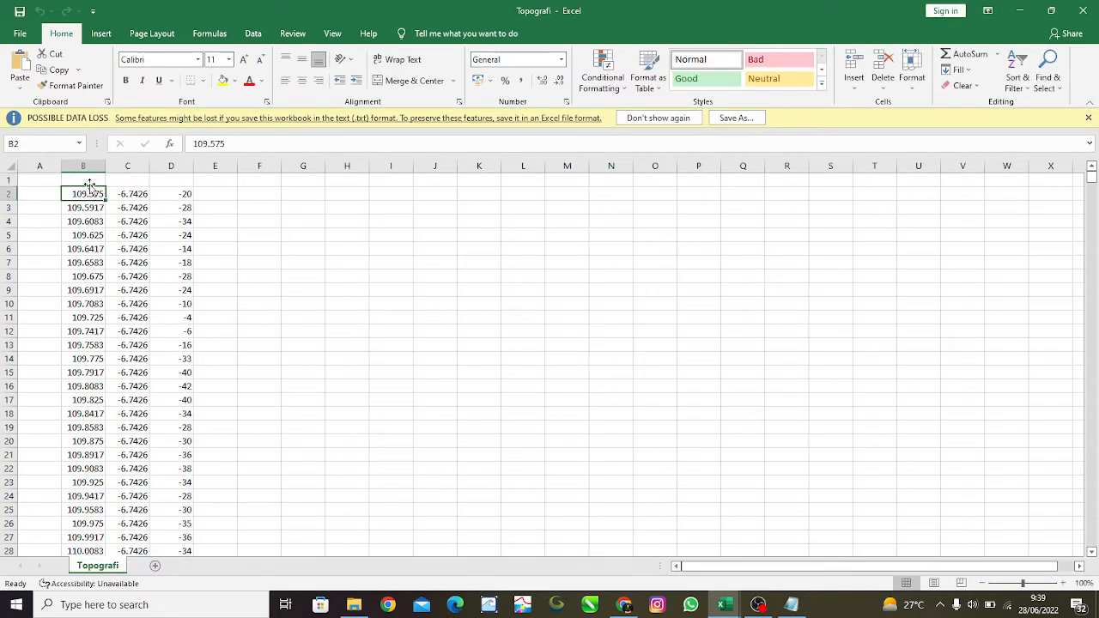
pyautogui.click(90, 179)
pyautogui.write('x')
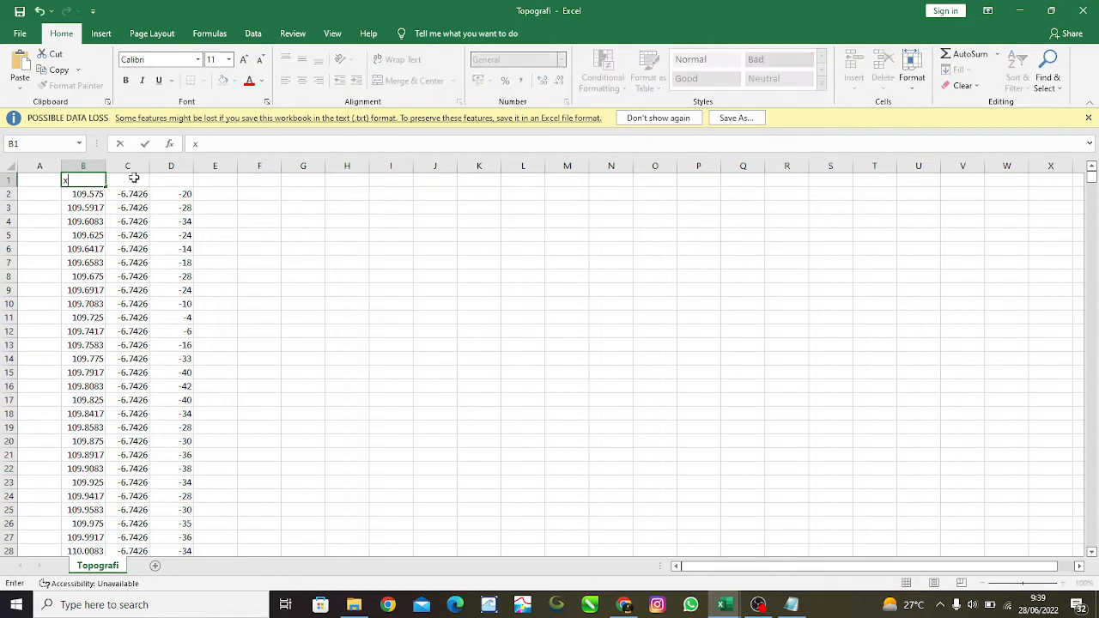
pyautogui.click(134, 178)
pyautogui.write('y')
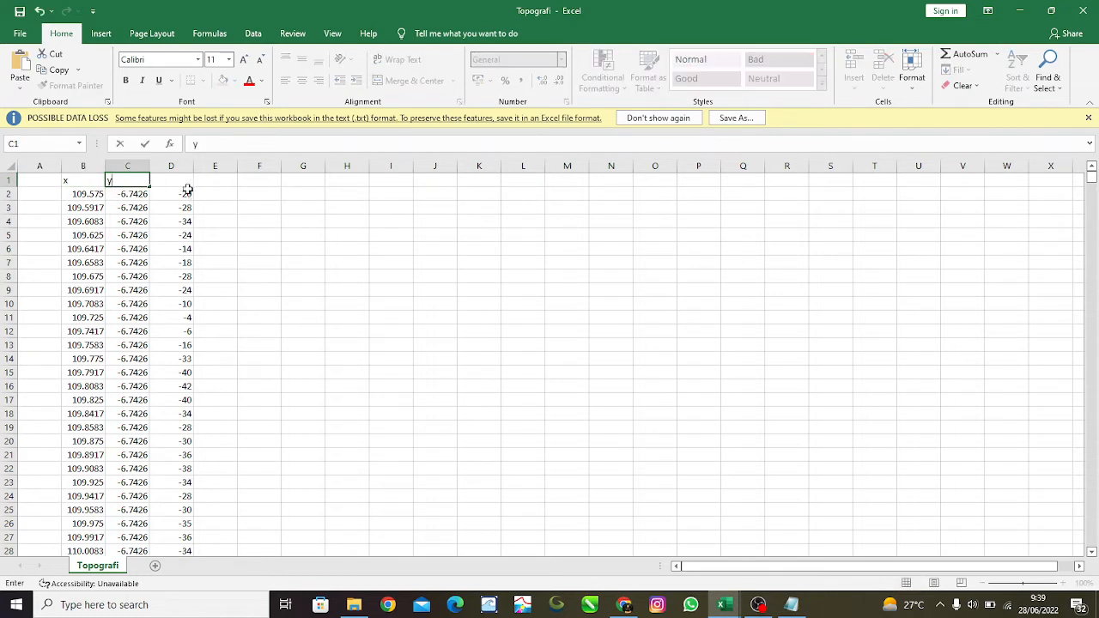
pyautogui.click(181, 181)
pyautogui.write('z')
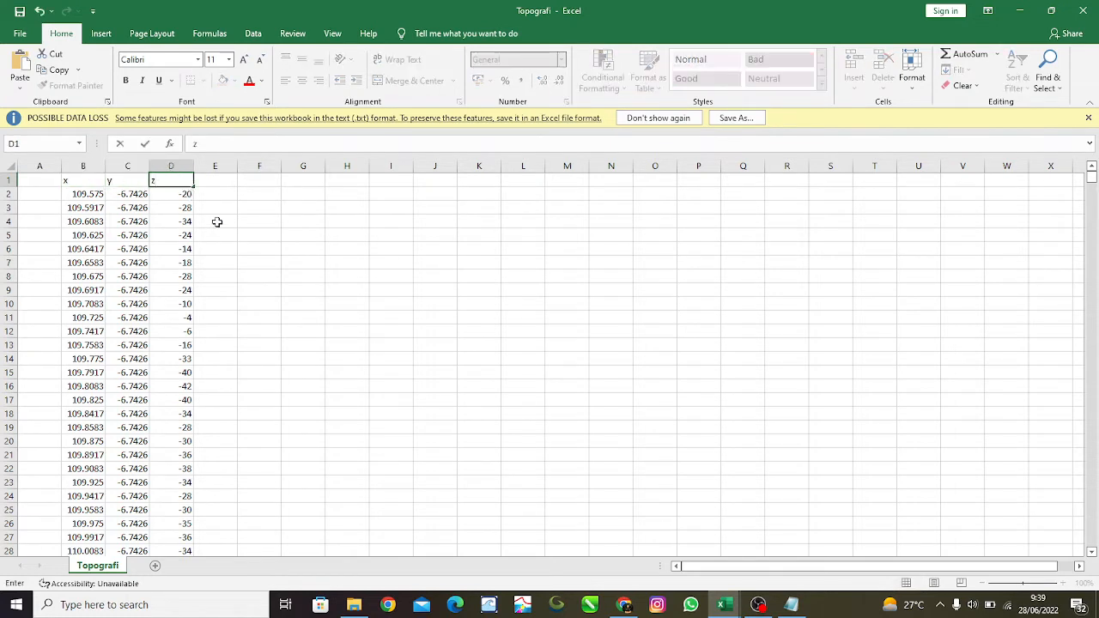
pyautogui.scroll(-5, 213, 280)
pyautogui.scroll(5, 208, 279)
pyautogui.click(216, 221)
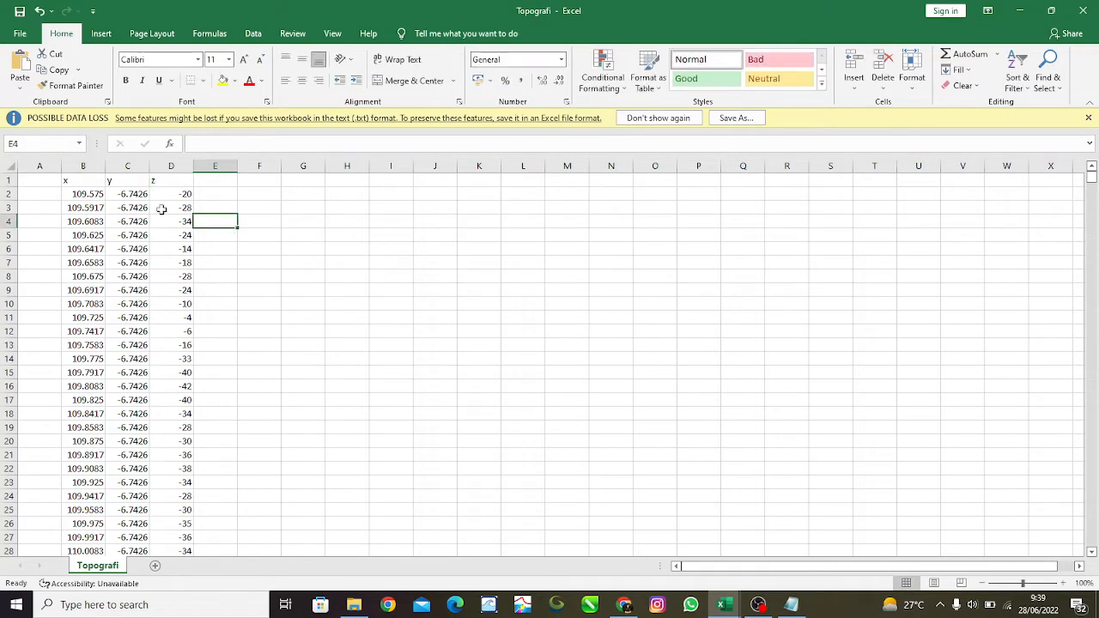
pyautogui.click(80, 179)
pyautogui.click(124, 182)
pyautogui.click(158, 182)
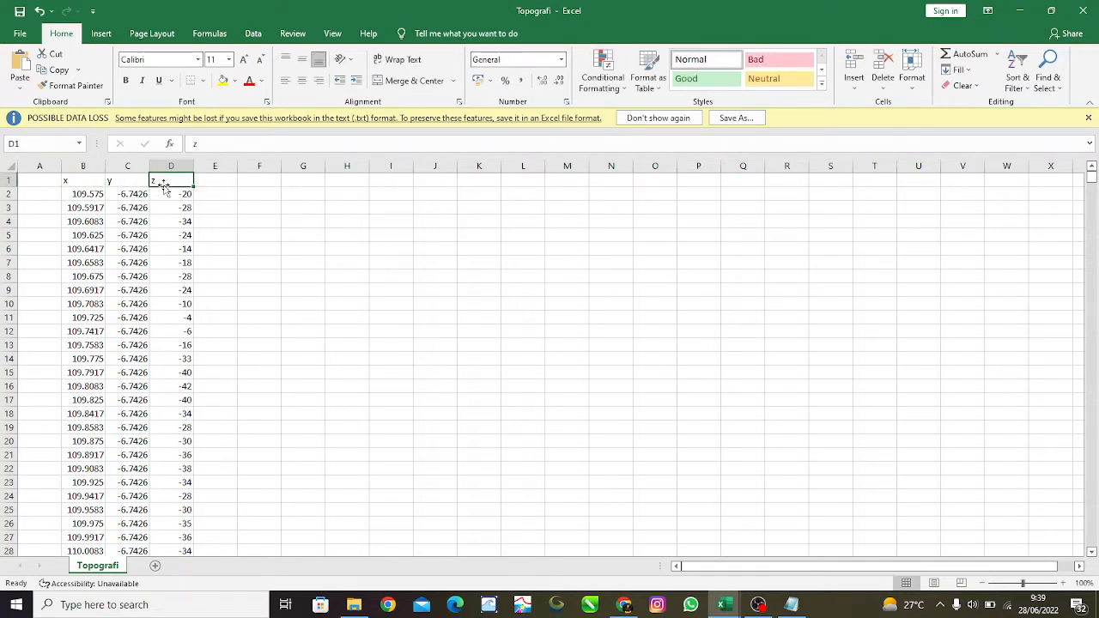
pyautogui.click(215, 316)
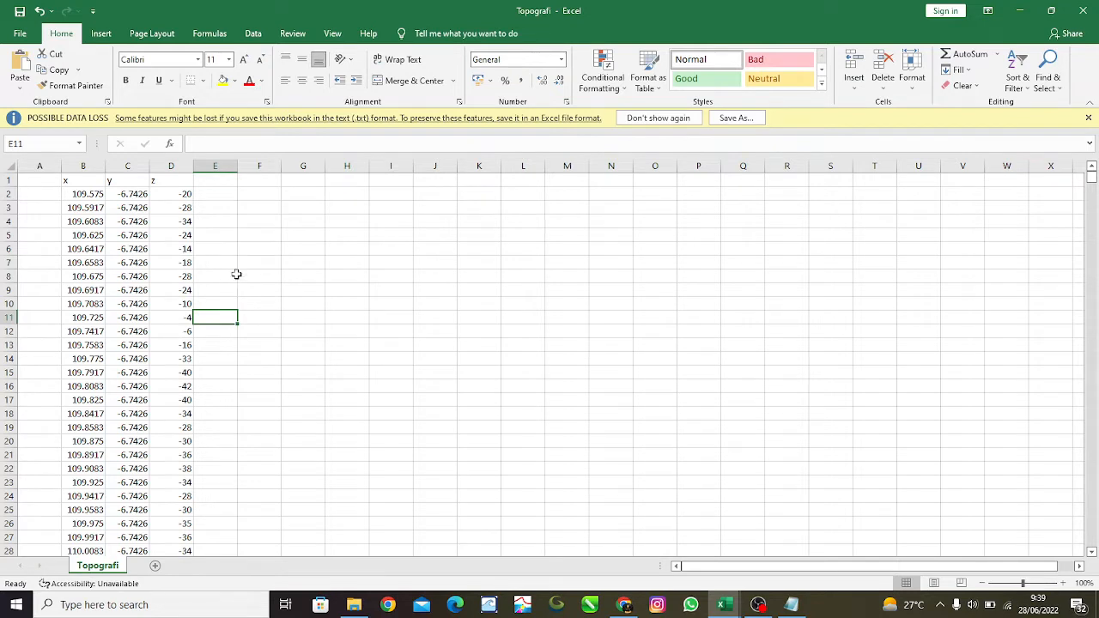
# Save a copy of the workbook as Olahan data in Excel 97-2003 Workbook format in the Jawa Tengah folder
pyautogui.click(19, 34)
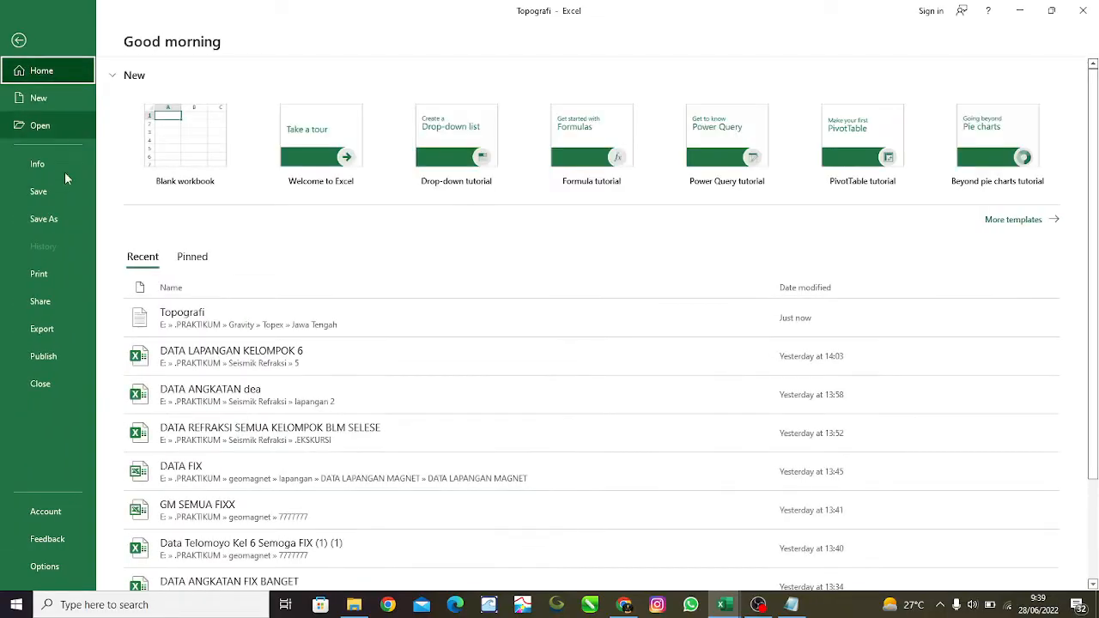
pyautogui.click(54, 219)
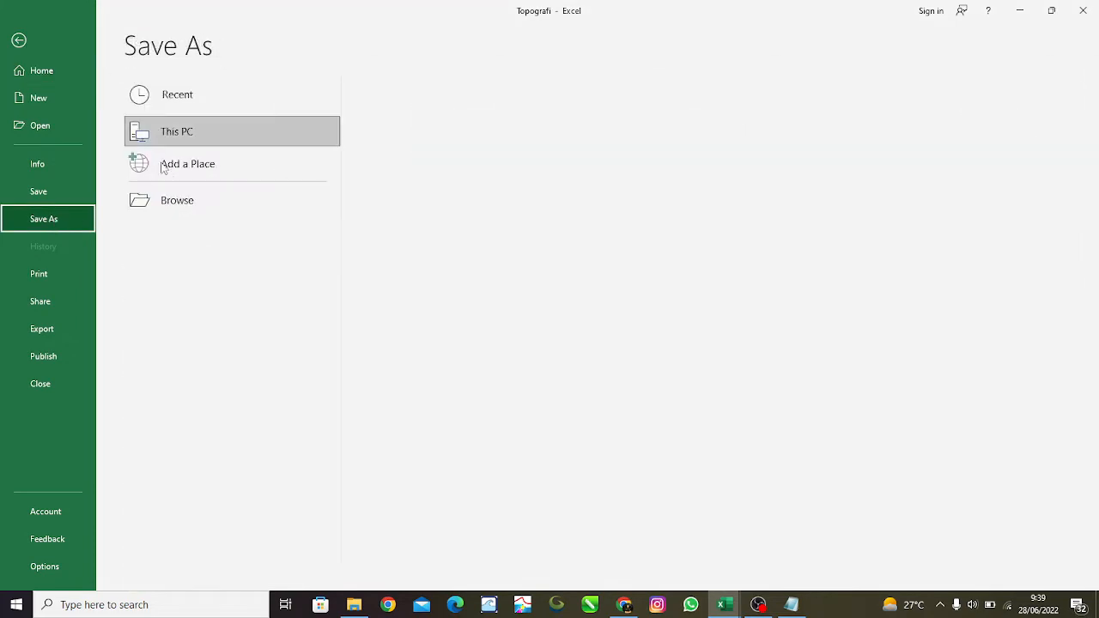
pyautogui.click(201, 200)
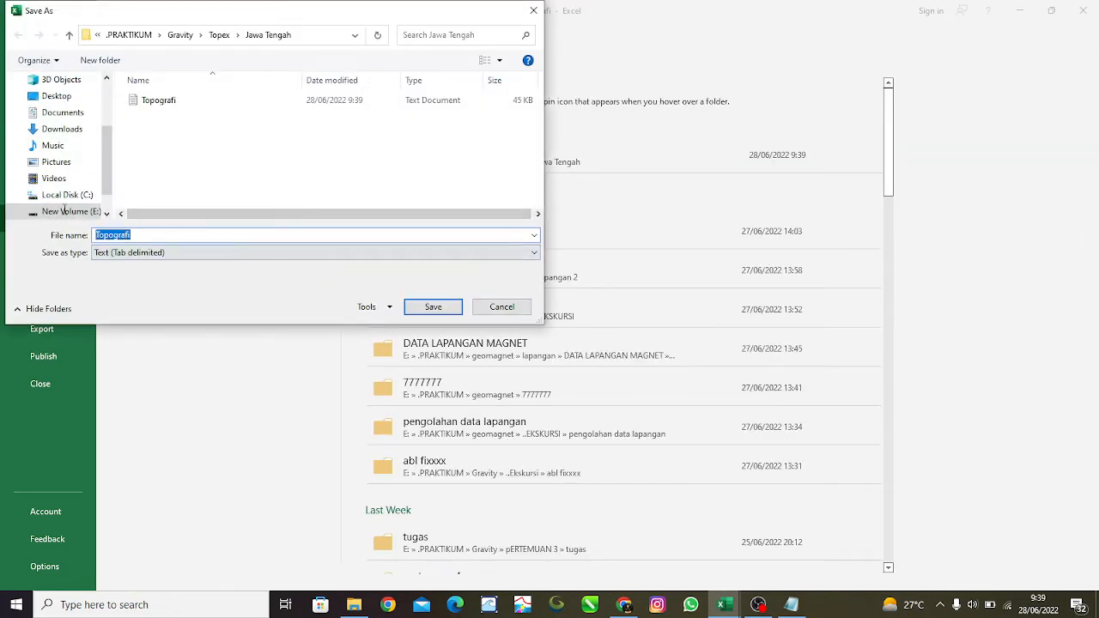
pyautogui.write('Olahan data')
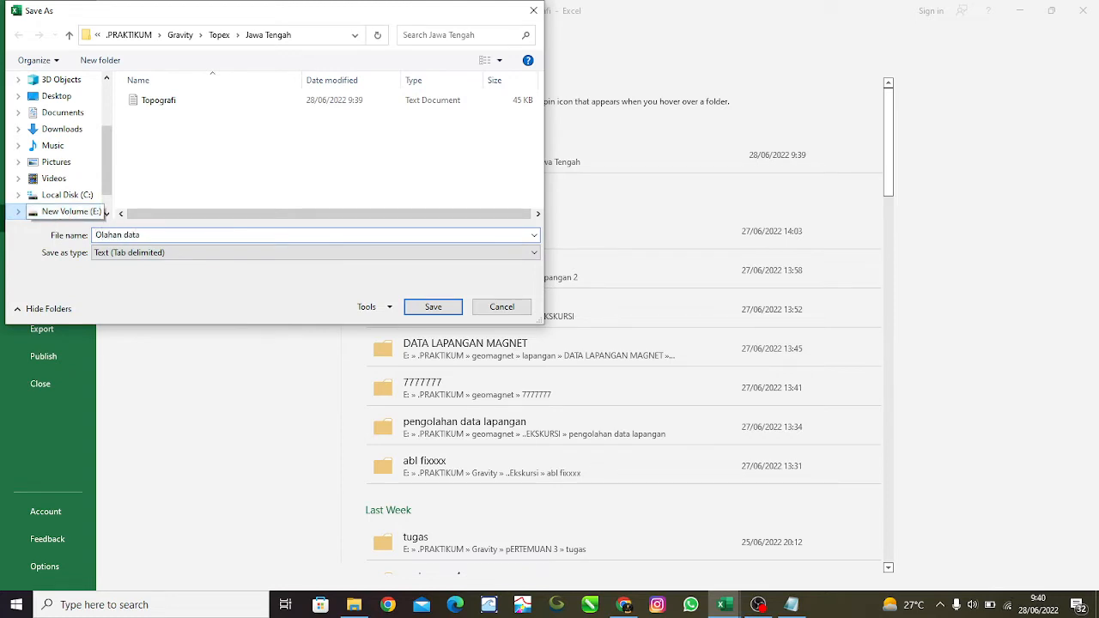
pyautogui.click(125, 256)
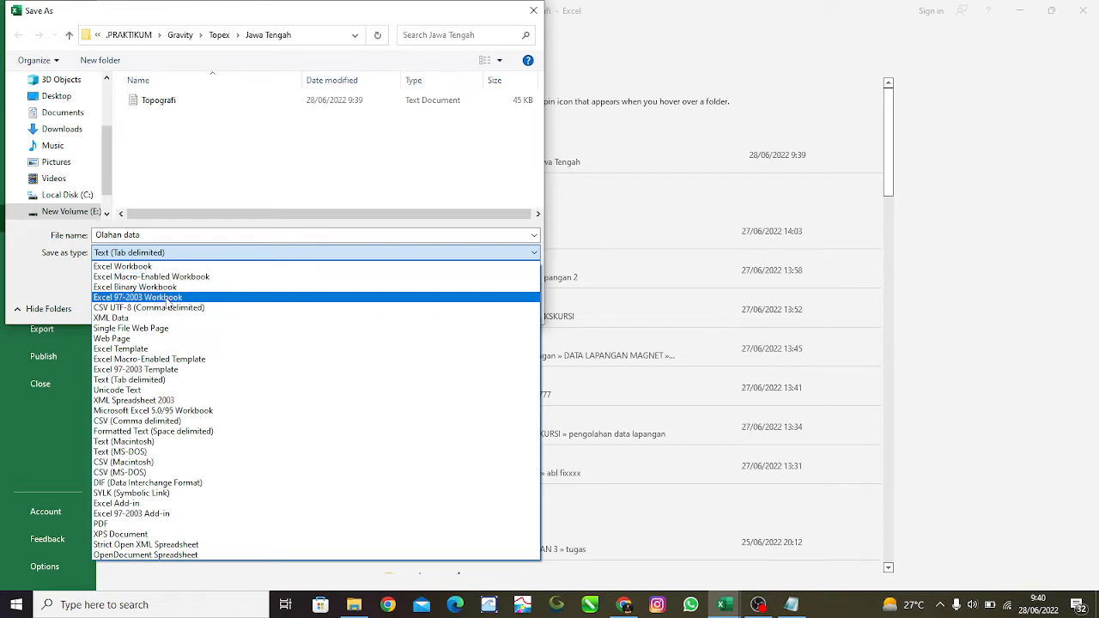
pyautogui.click(170, 298)
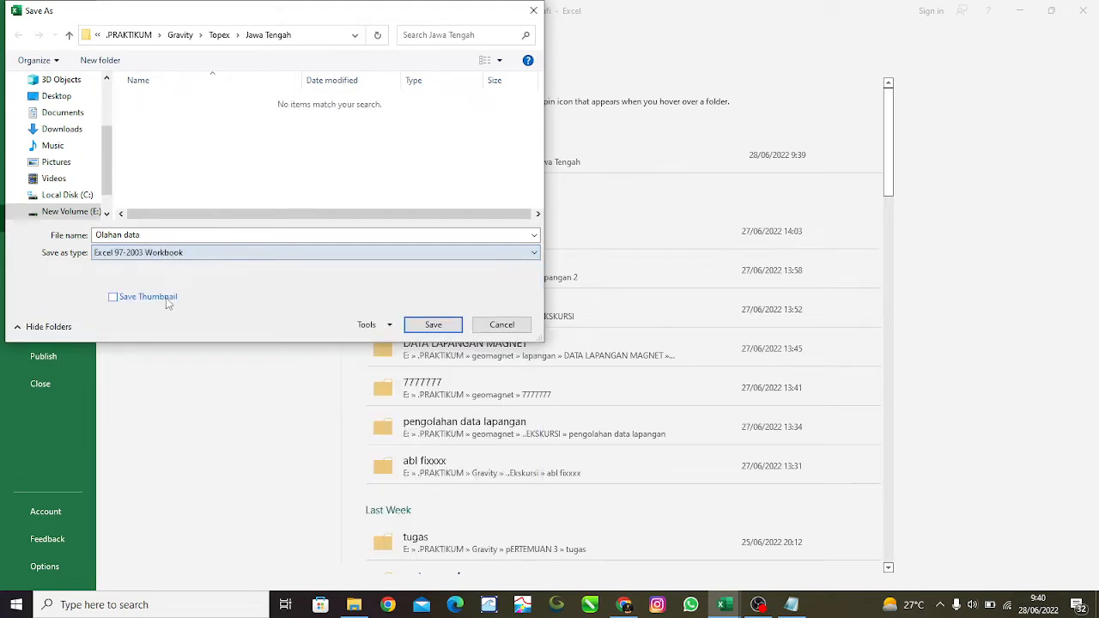
pyautogui.click(430, 324)
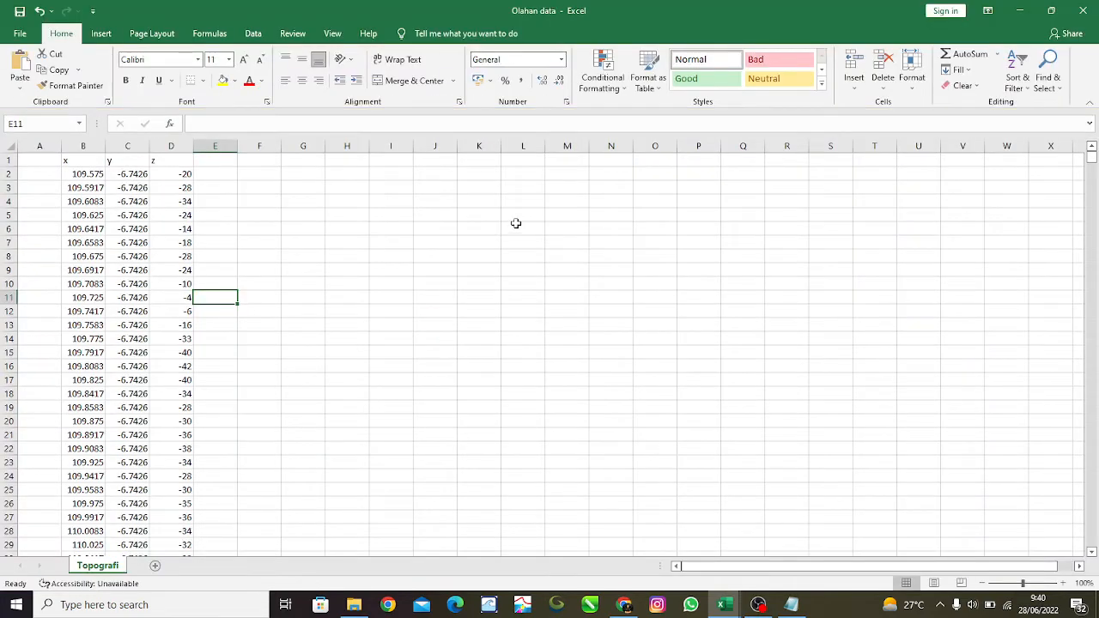
# Minimize the Olahan data and Book1 workbook windows to reach the desktop
pyautogui.click(1026, 11)
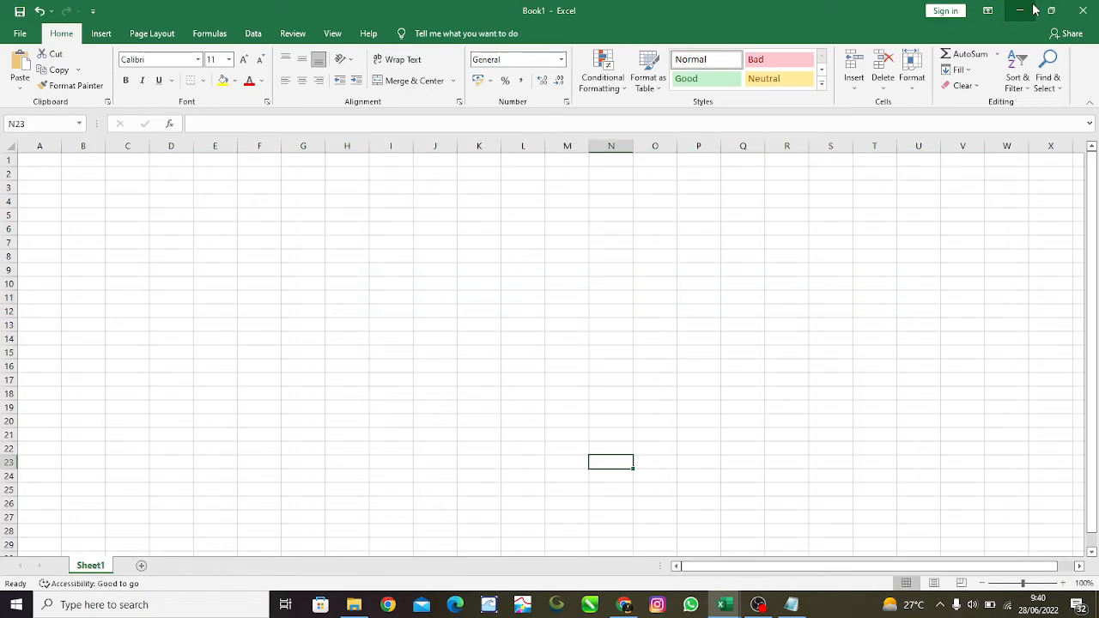
pyautogui.click(1033, 9)
pyautogui.click(1020, 10)
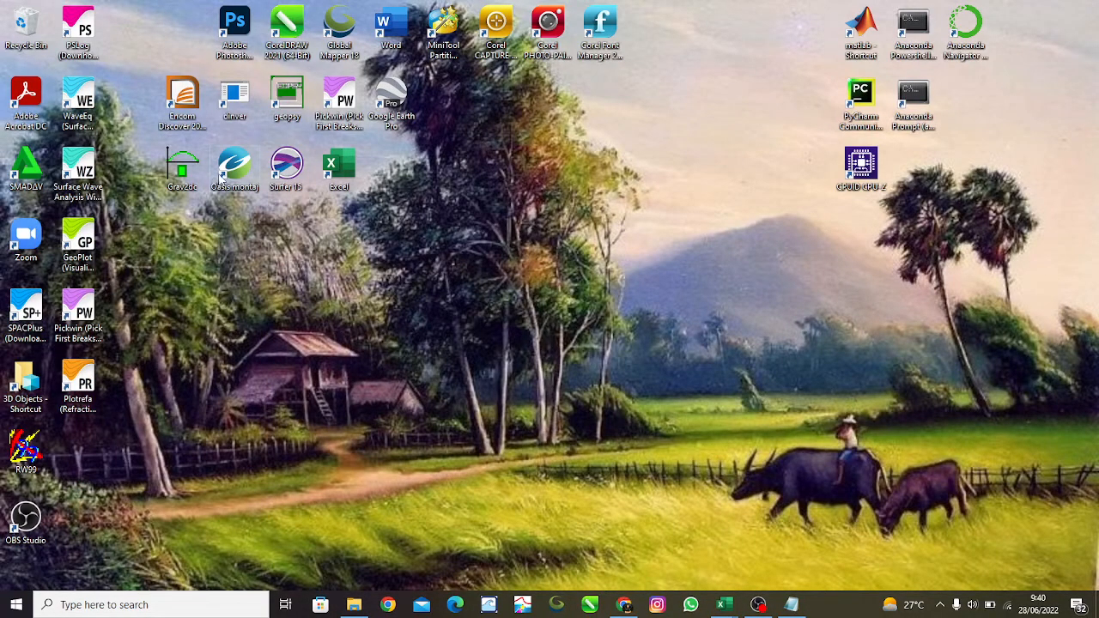
# Launch Oasis montaj from the desktop and dismiss the Desktop Applications Updates prompt
pyautogui.doubleClick(223, 179)
pyautogui.doubleClick(300, 191)
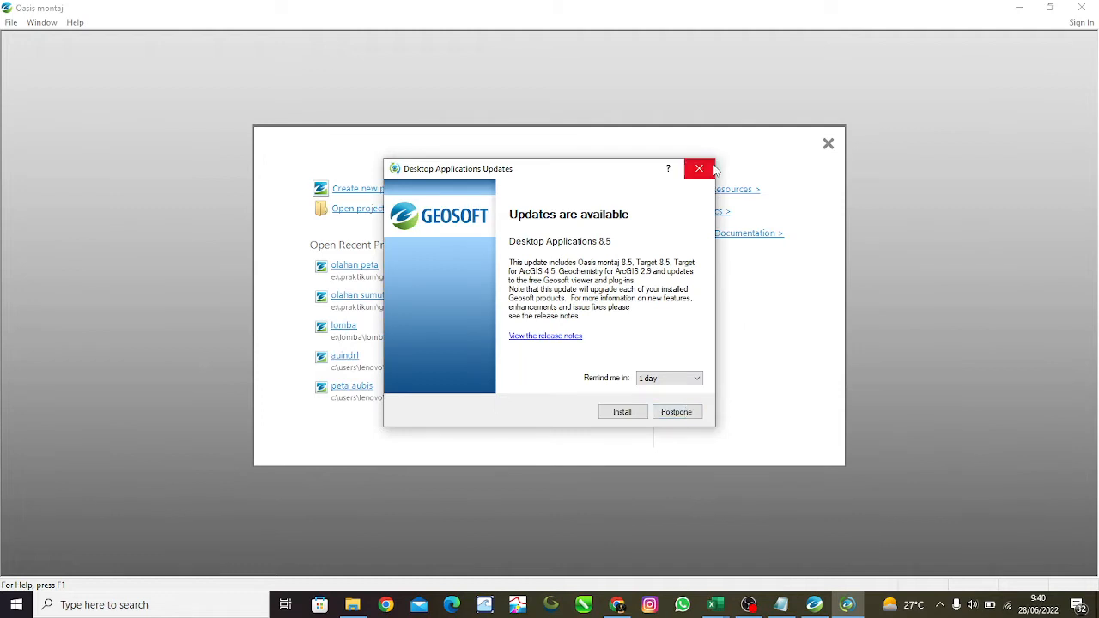
pyautogui.click(699, 169)
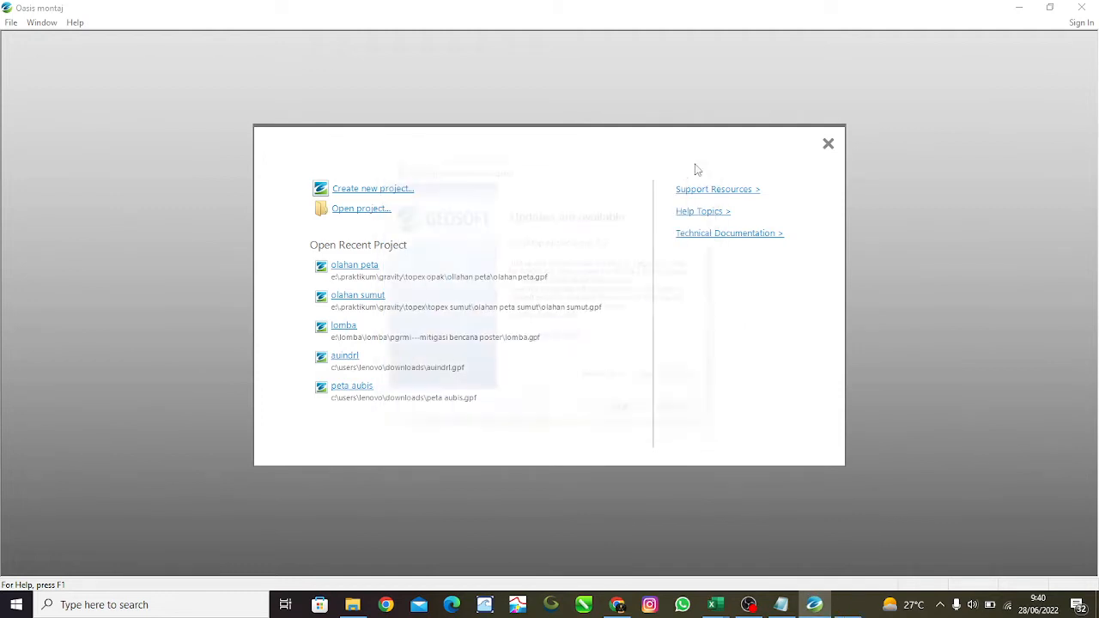
# Start a new project and create a folder named PETA inside Gravity > Topex > Jawa Tengah for it
pyautogui.click(381, 191)
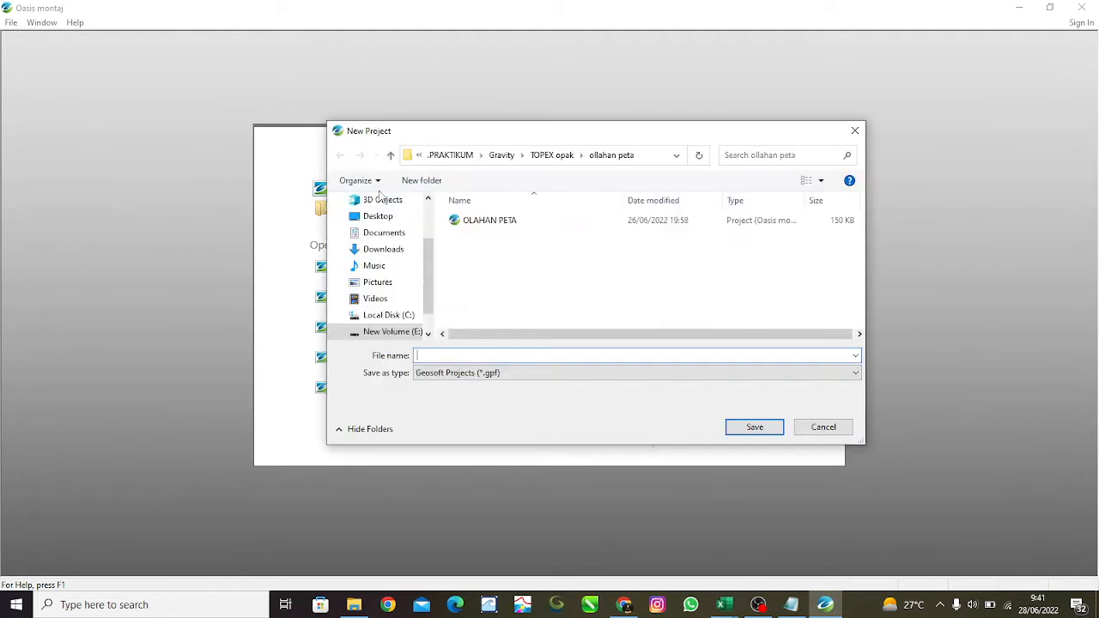
pyautogui.click(502, 155)
pyautogui.scroll(-5, 503, 275)
pyautogui.doubleClick(498, 305)
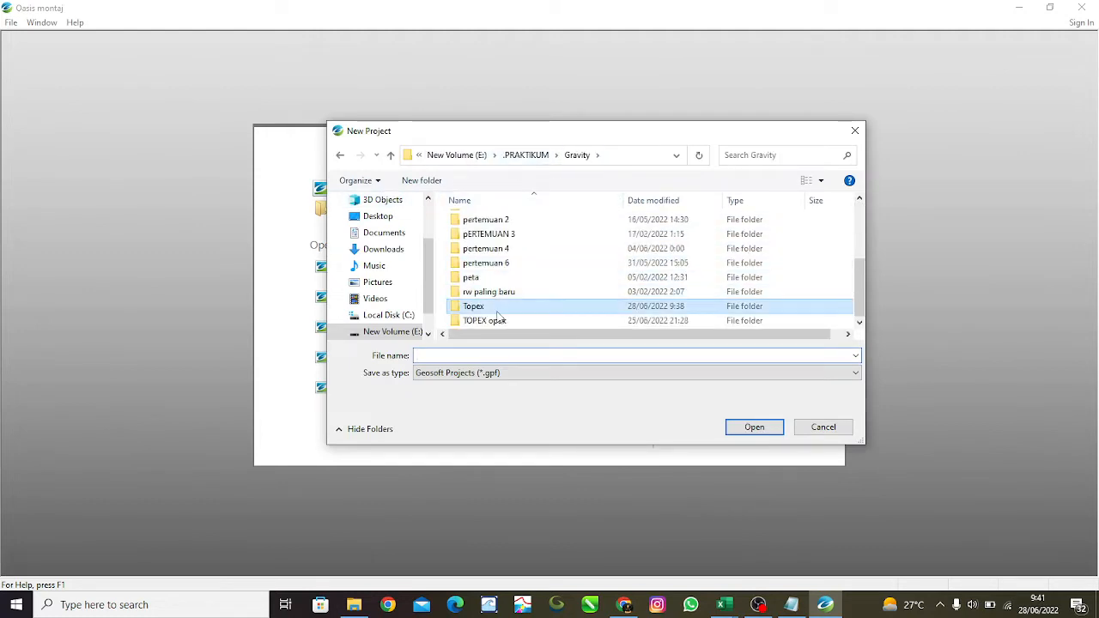
pyautogui.doubleClick(500, 221)
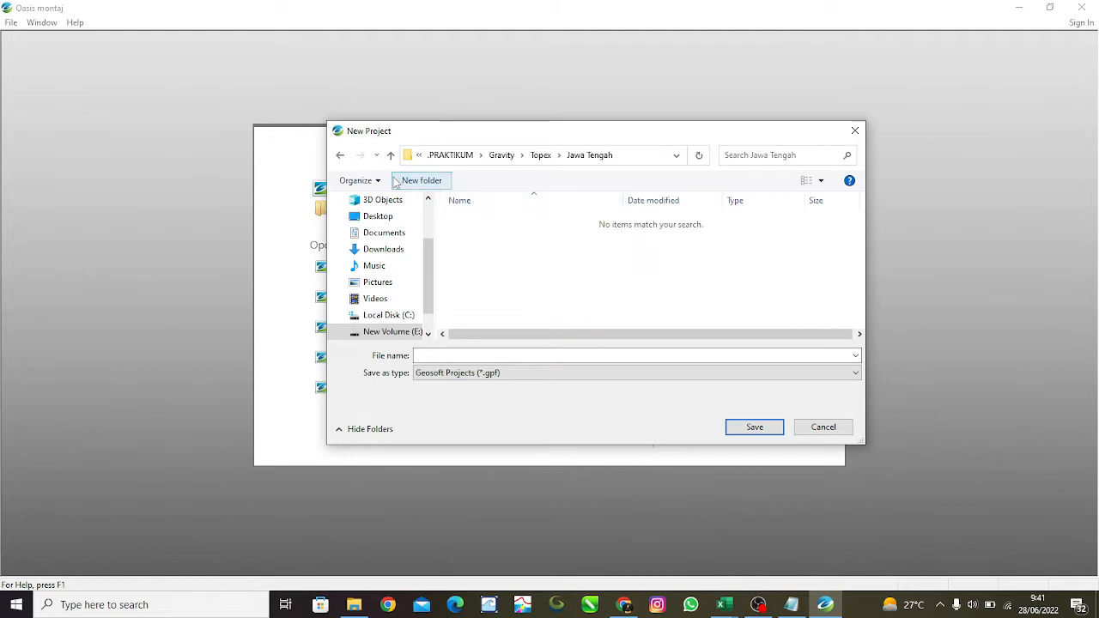
pyautogui.click(421, 180)
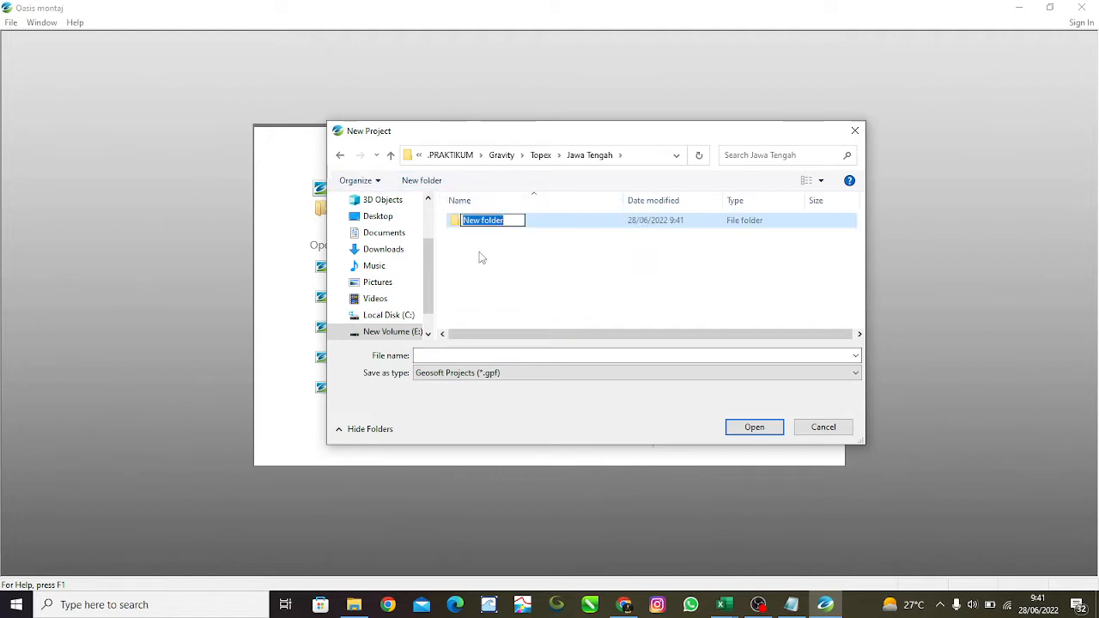
pyautogui.write('P')
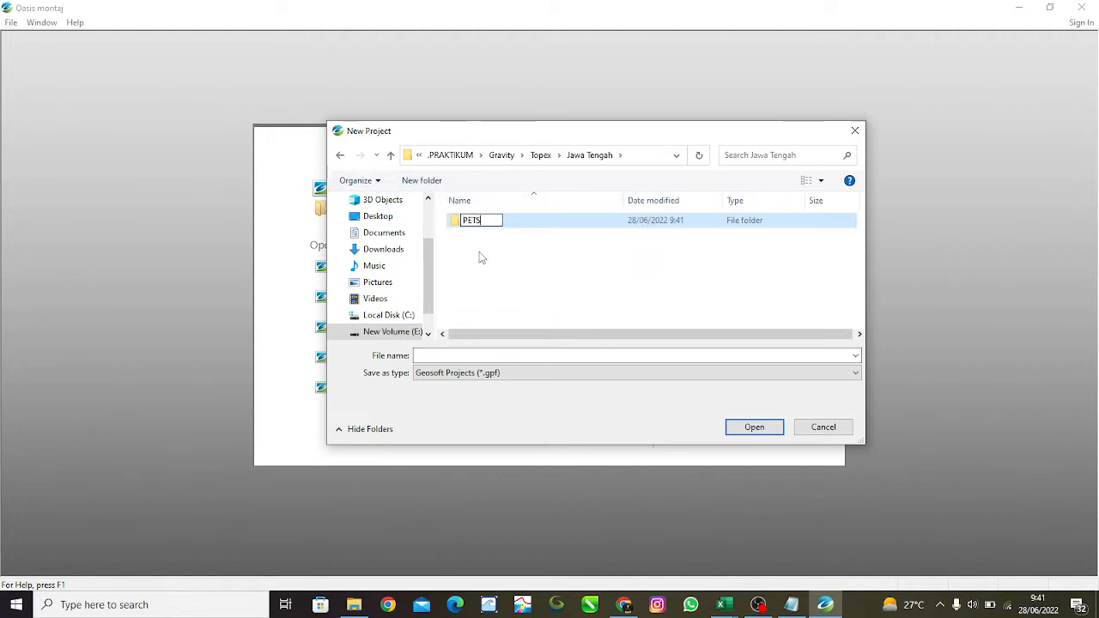
pyautogui.write('ETS')
pyautogui.press('BackSpace')
pyautogui.click(522, 309)
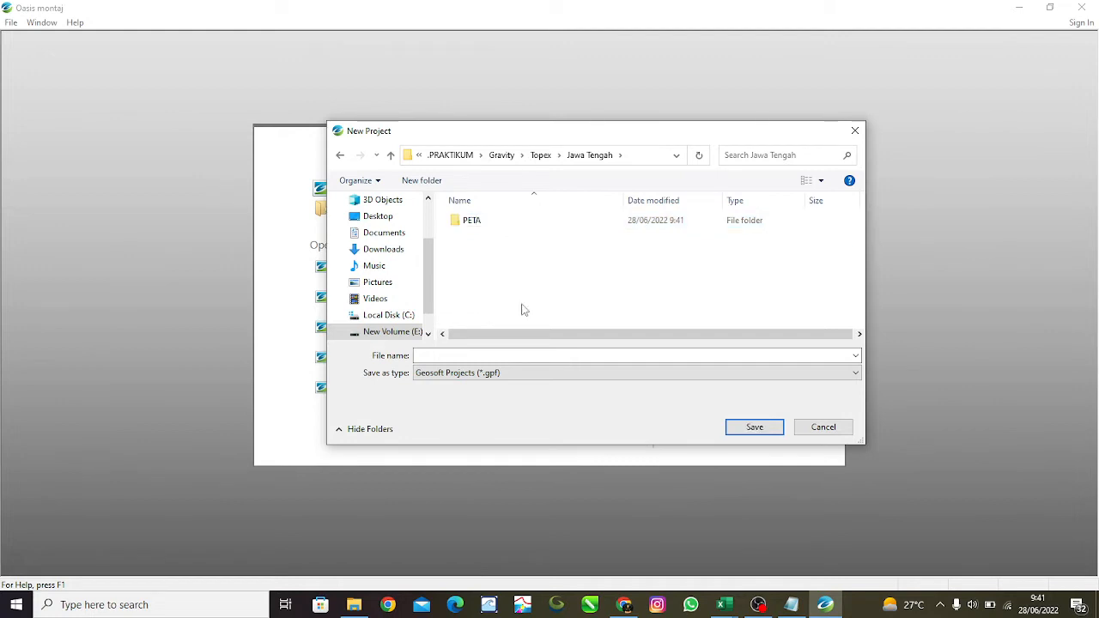
# Save the new Geosoft project as peta in the PETA folder
pyautogui.doubleClick(639, 226)
pyautogui.click(492, 356)
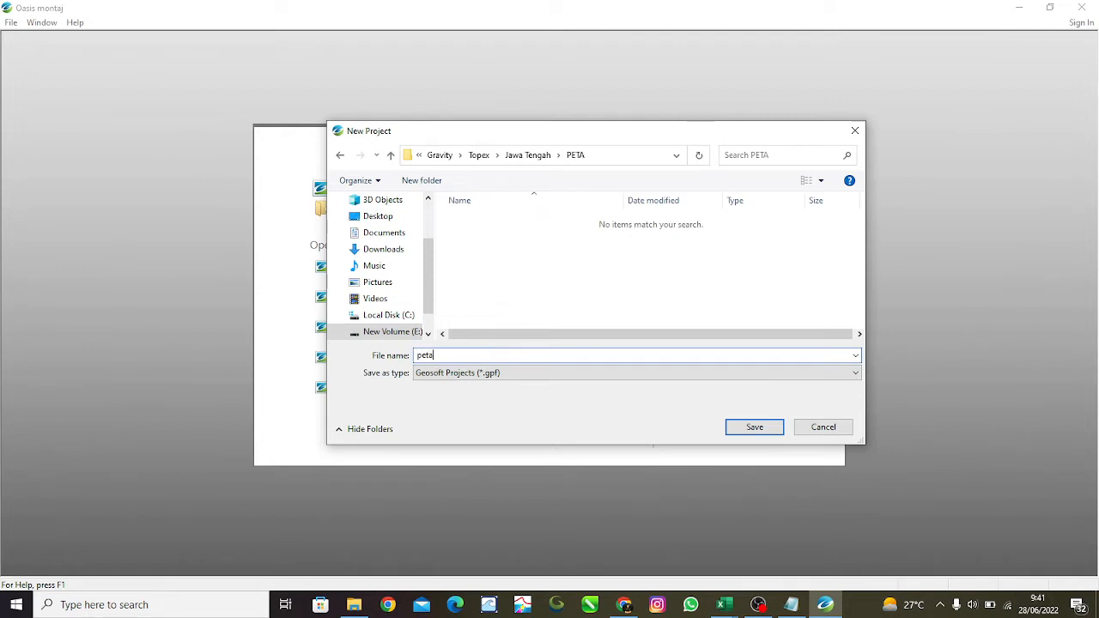
pyautogui.click(758, 427)
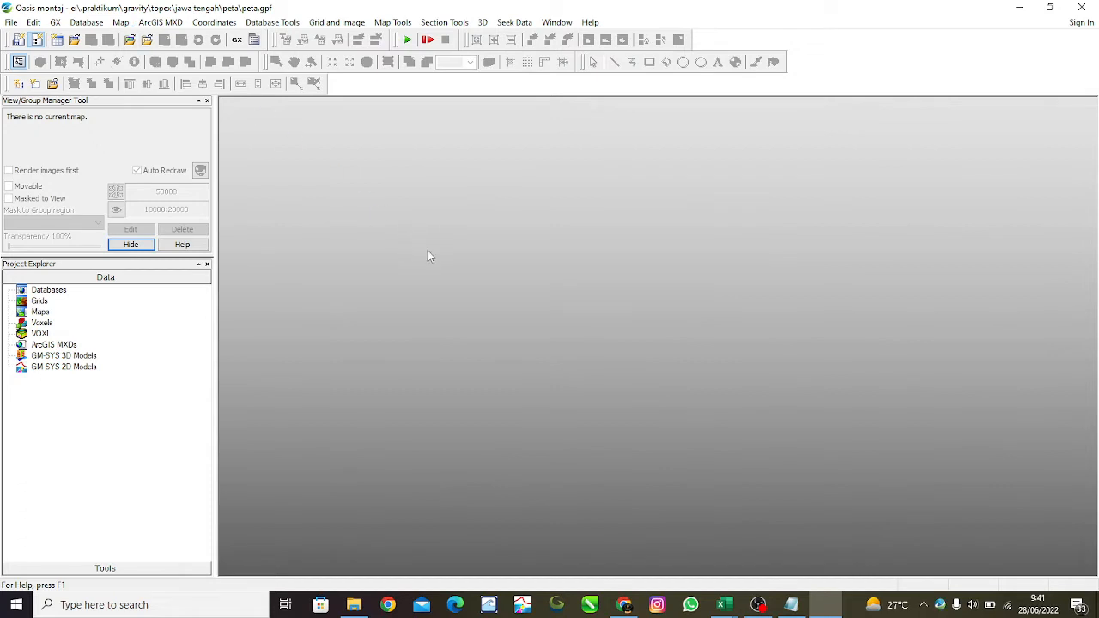
# Create a new database named Peta with the default line, channel and compression settings
pyautogui.click(96, 24)
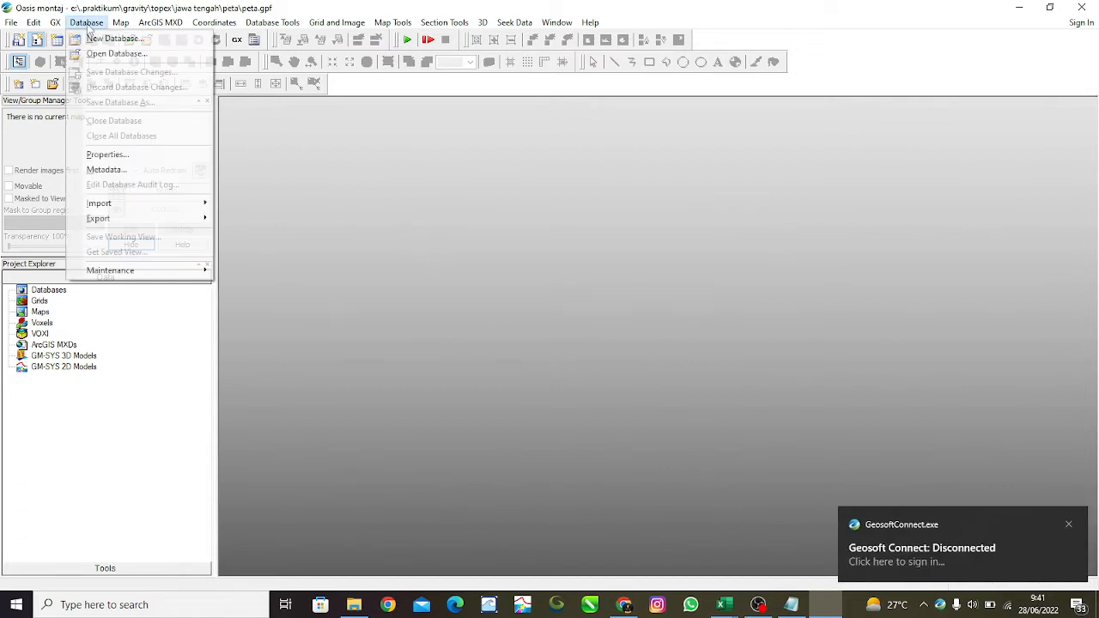
pyautogui.click(118, 39)
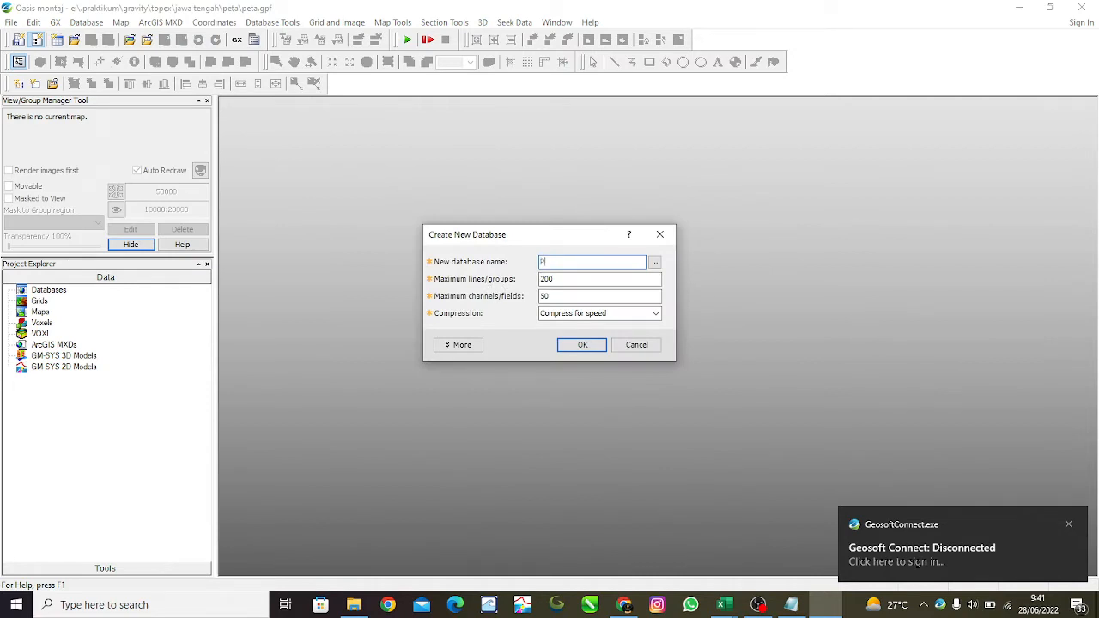
pyautogui.write('Peta')
pyautogui.press('Return')
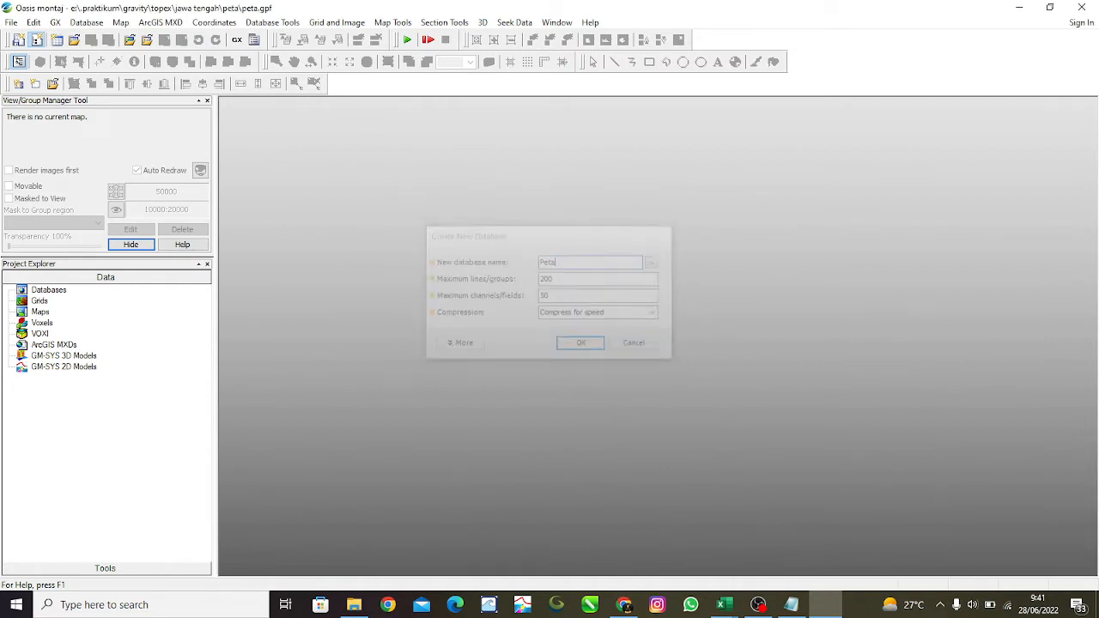
# Start an Excel spreadsheet import into the current database and choose Olahan data.xls from the Jawa Tengah folder as the source
pyautogui.click(87, 22)
pyautogui.moveTo(133, 203)
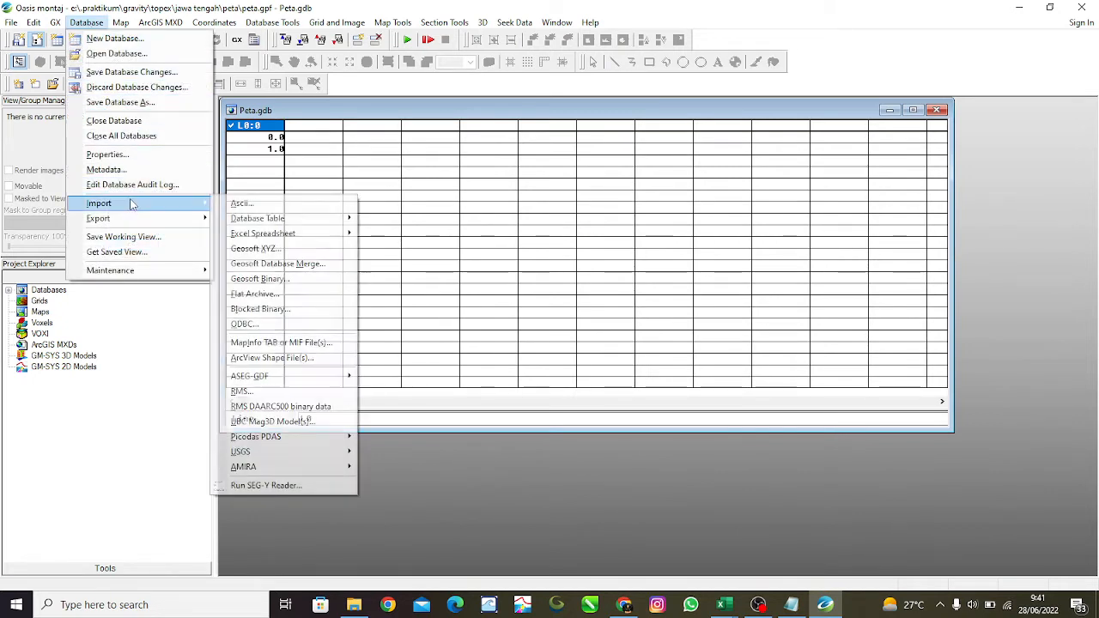
pyautogui.moveTo(243, 238)
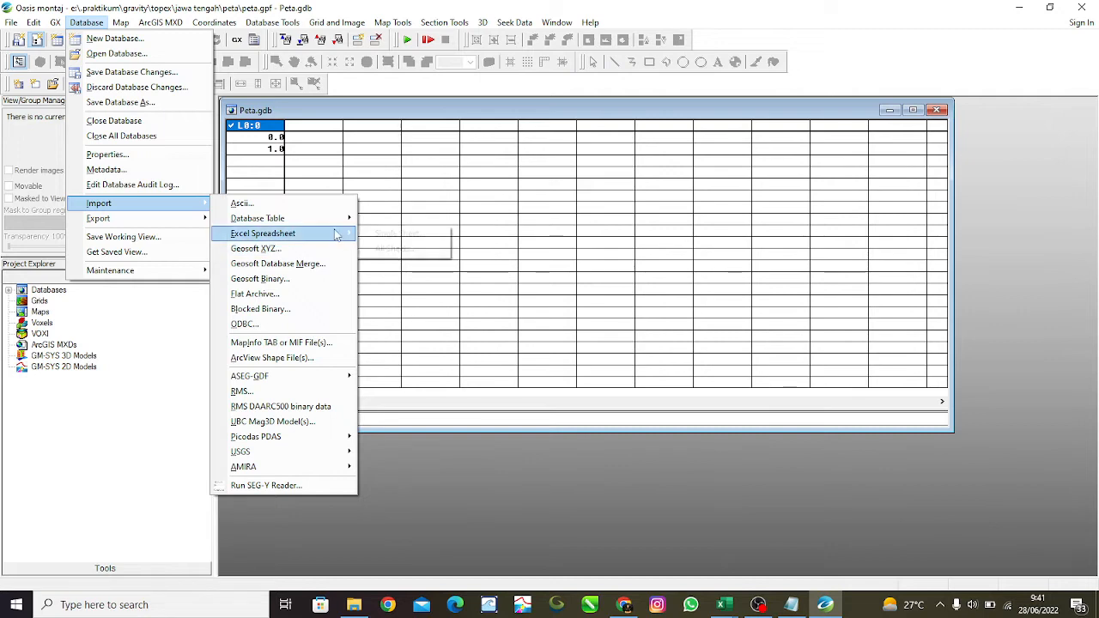
pyautogui.click(372, 235)
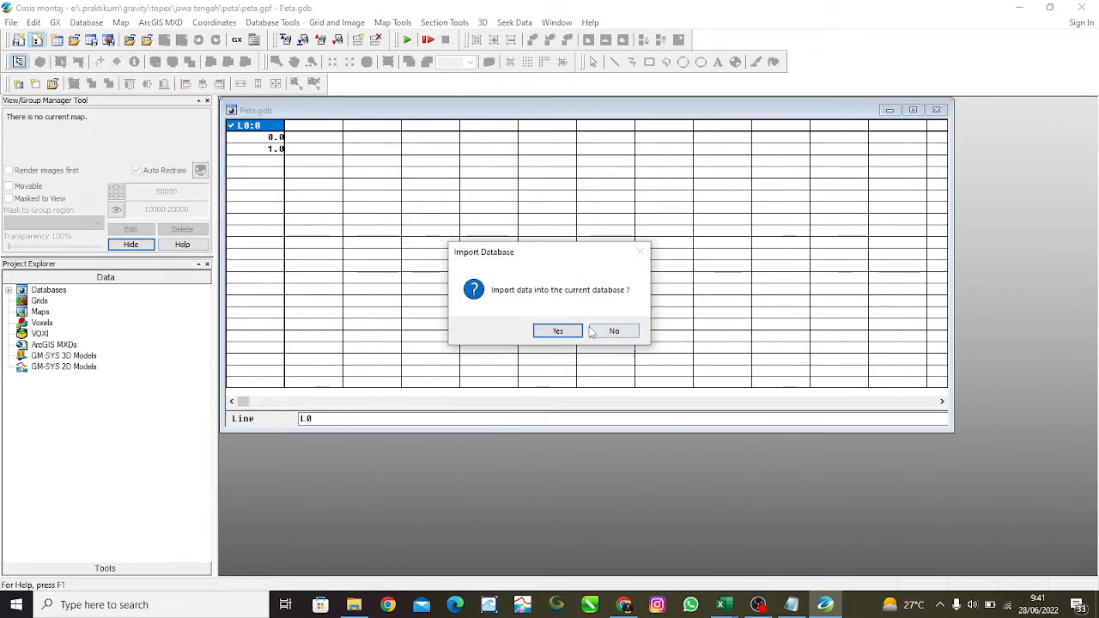
pyautogui.click(560, 330)
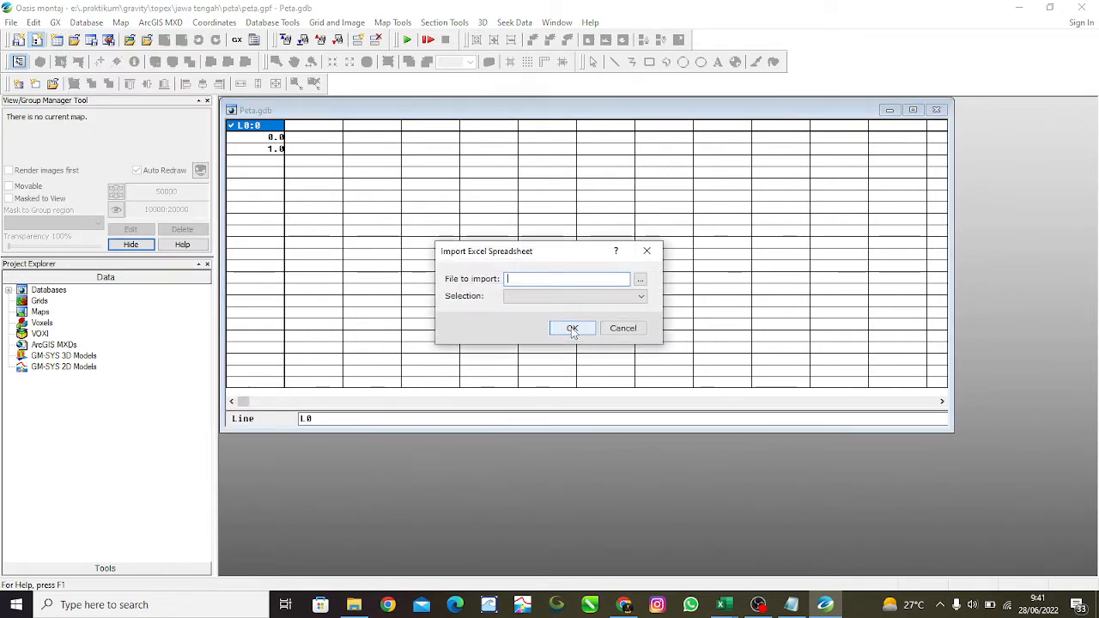
pyautogui.click(640, 279)
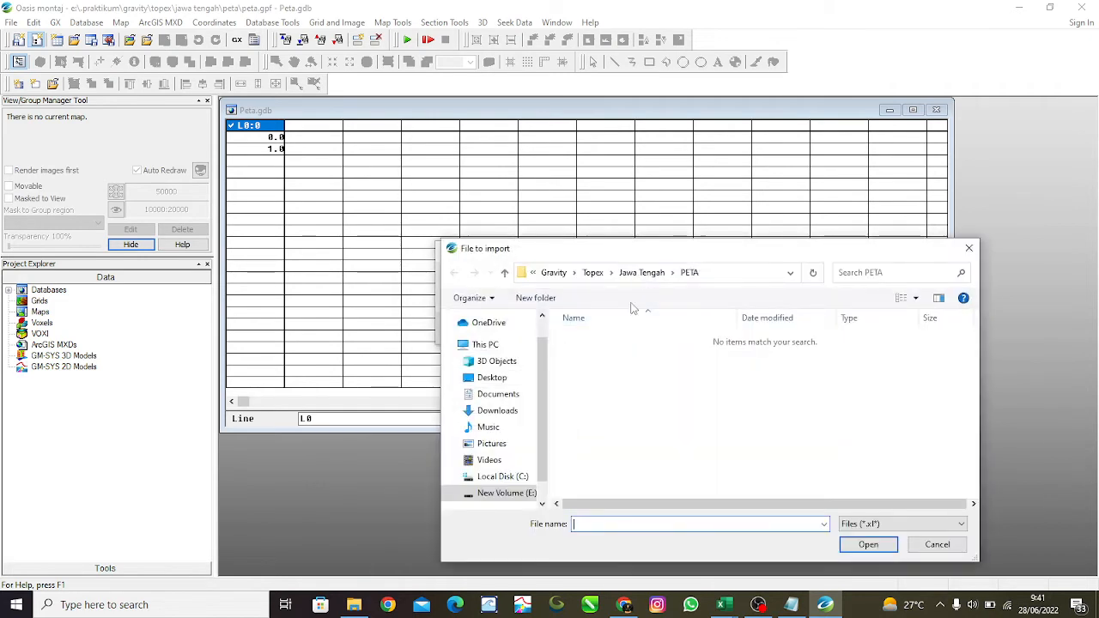
pyautogui.click(644, 275)
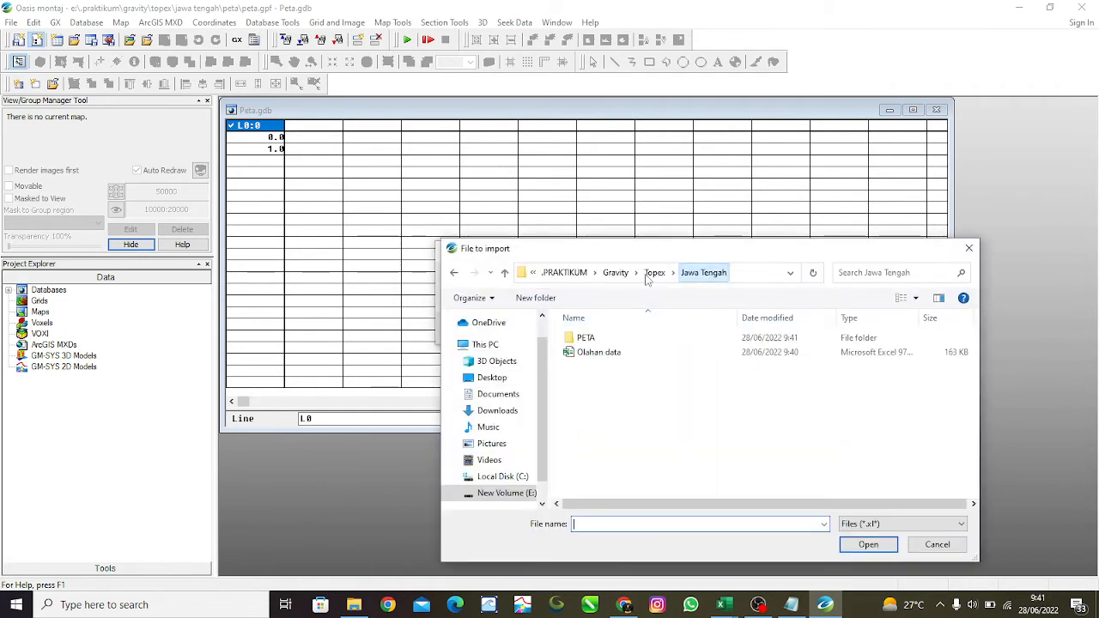
pyautogui.click(645, 274)
pyautogui.click(644, 338)
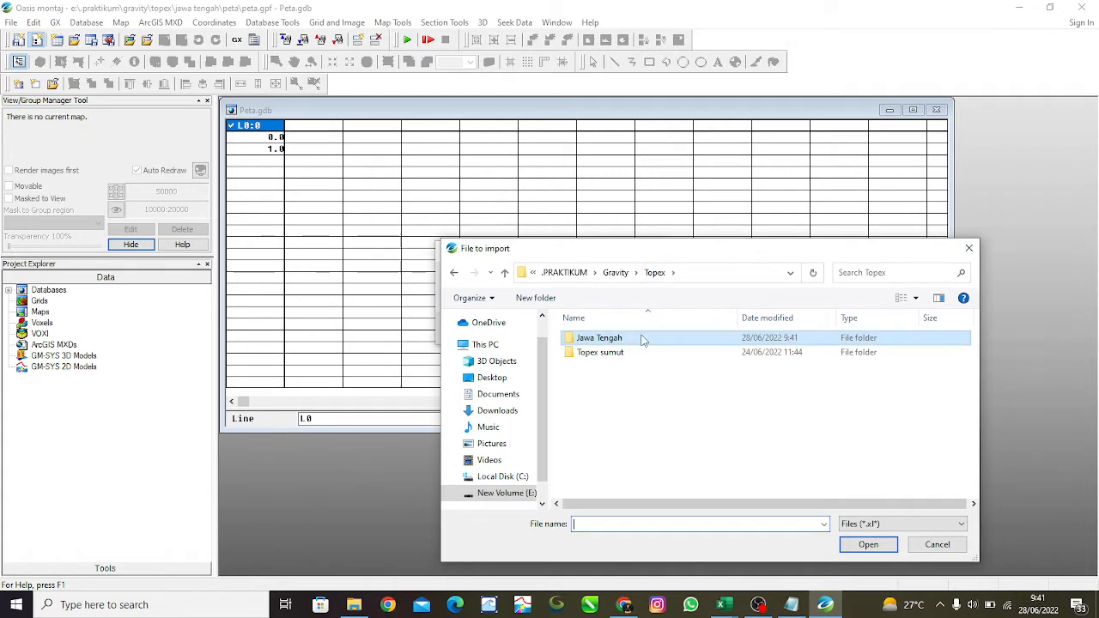
pyautogui.doubleClick(641, 341)
pyautogui.click(633, 350)
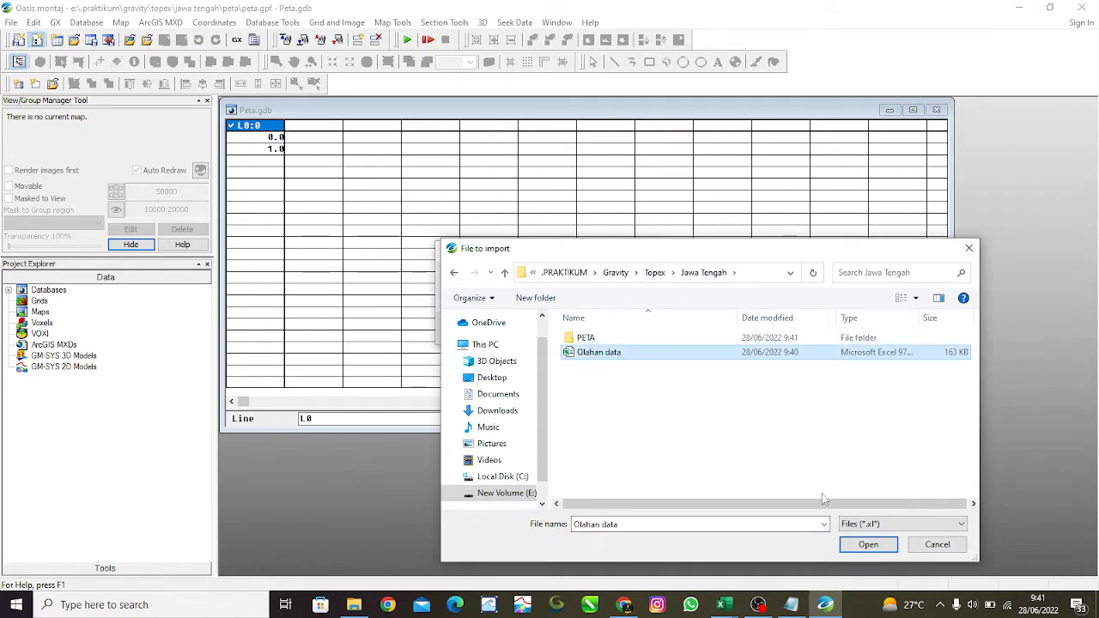
pyautogui.click(866, 544)
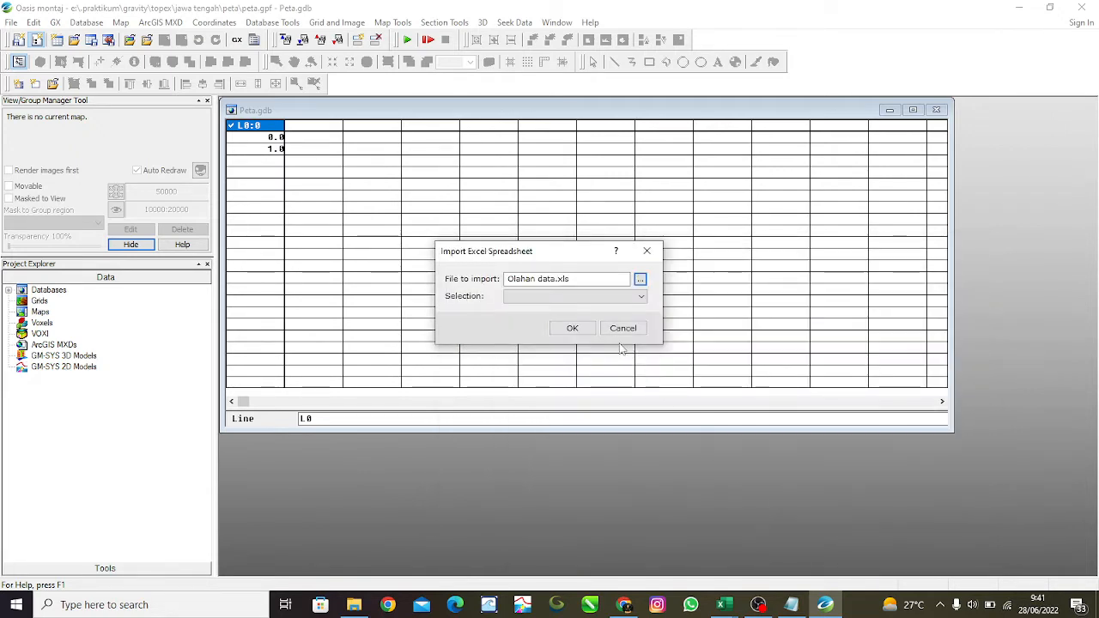
# Import the x, y and z fields of the Topografi$ table using the Selected Sheet & Columns option
pyautogui.click(566, 301)
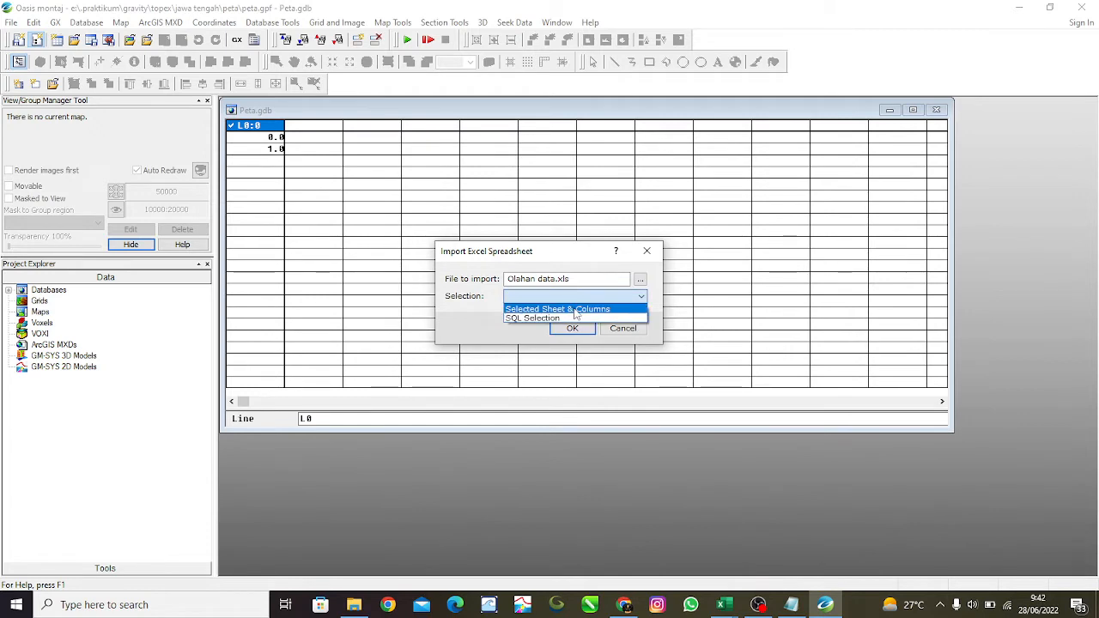
pyautogui.click(572, 309)
pyautogui.click(573, 329)
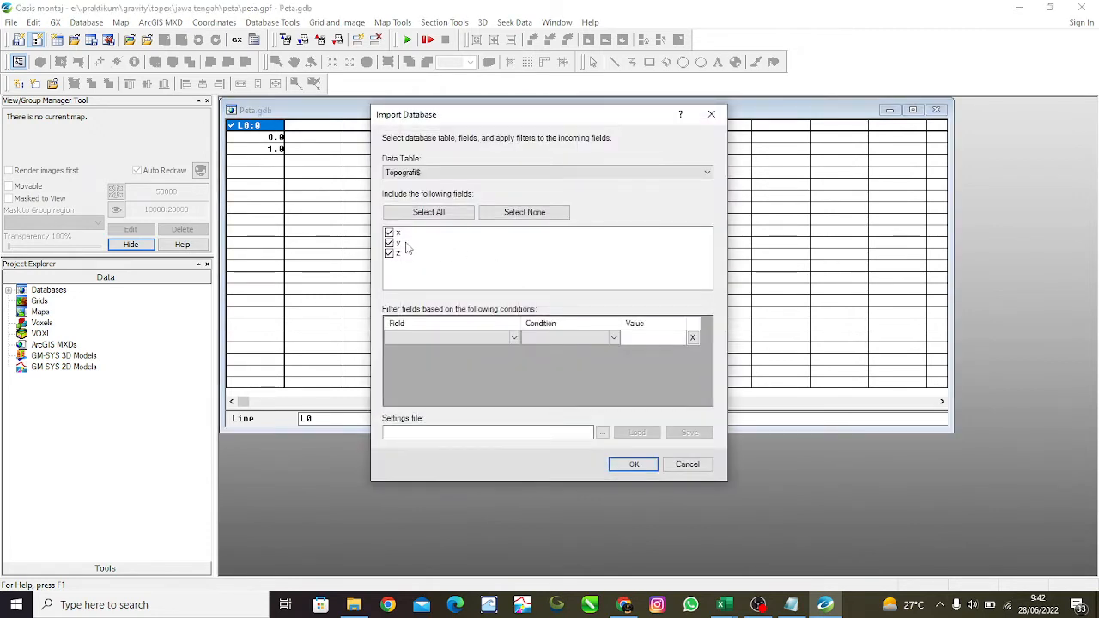
pyautogui.click(395, 235)
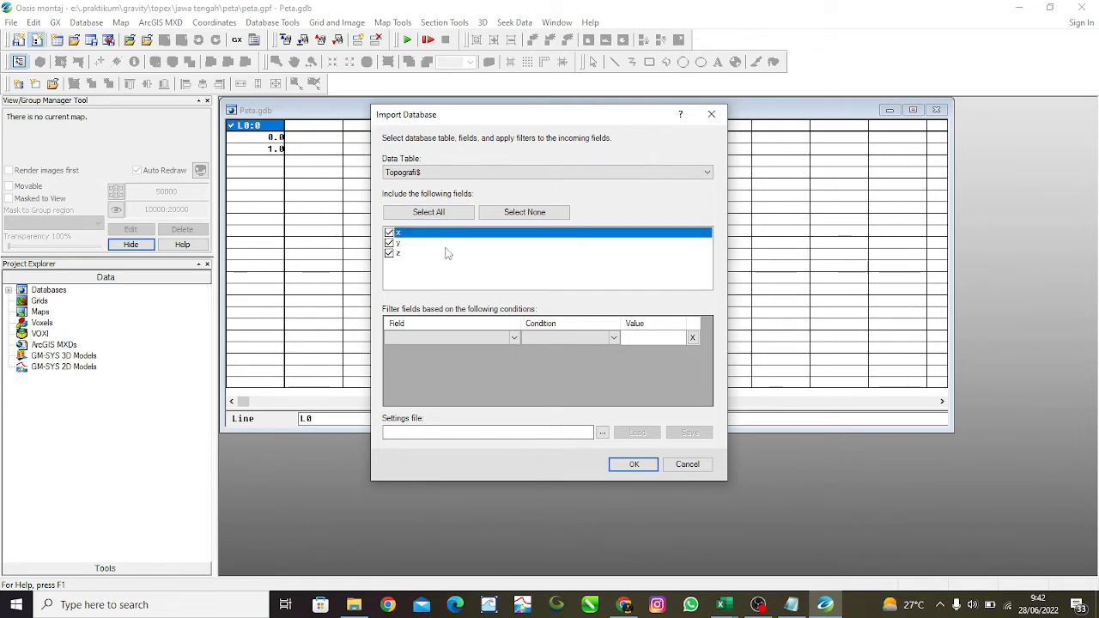
pyautogui.click(636, 466)
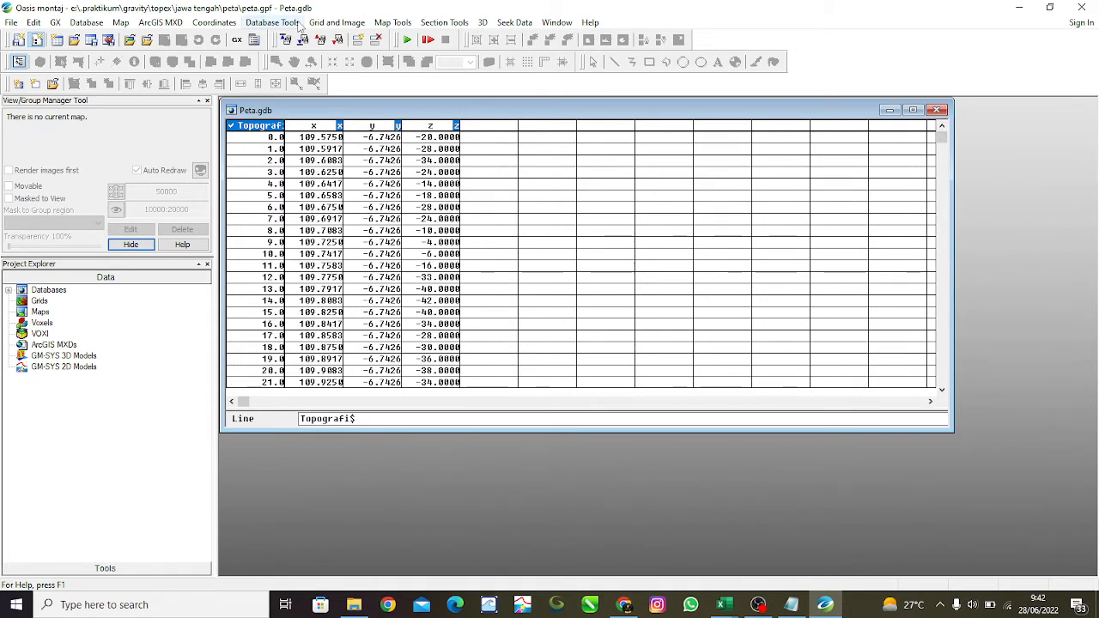
# Grid the z channel with Minimum Curvature gridding and name the output grid Peta Elevasi
pyautogui.click(336, 22)
pyautogui.moveTo(366, 43)
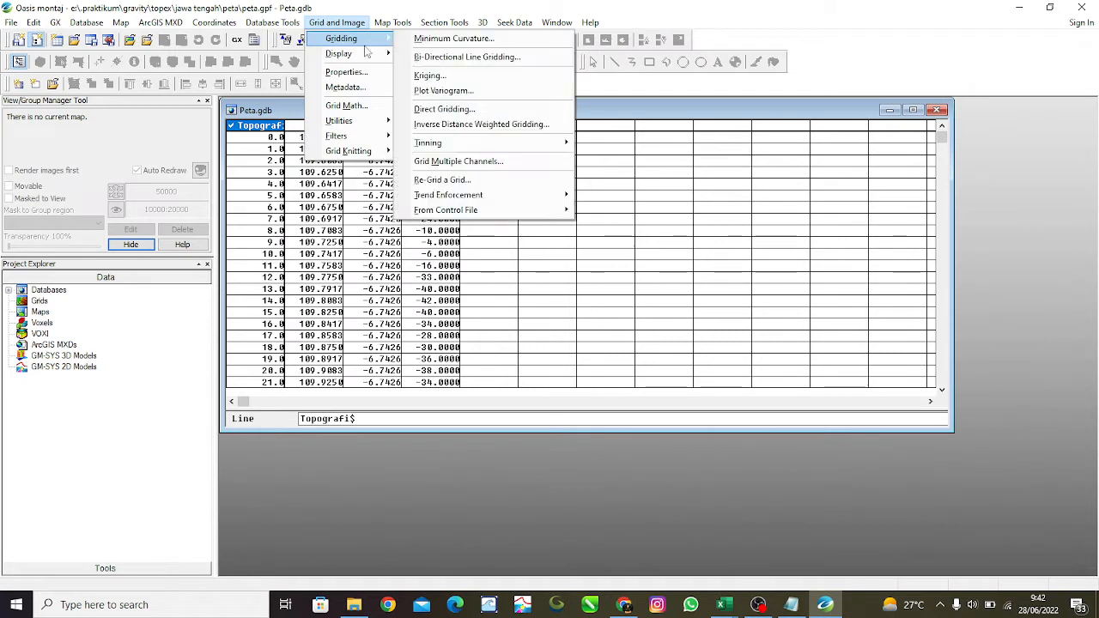
pyautogui.click(454, 38)
pyautogui.click(650, 272)
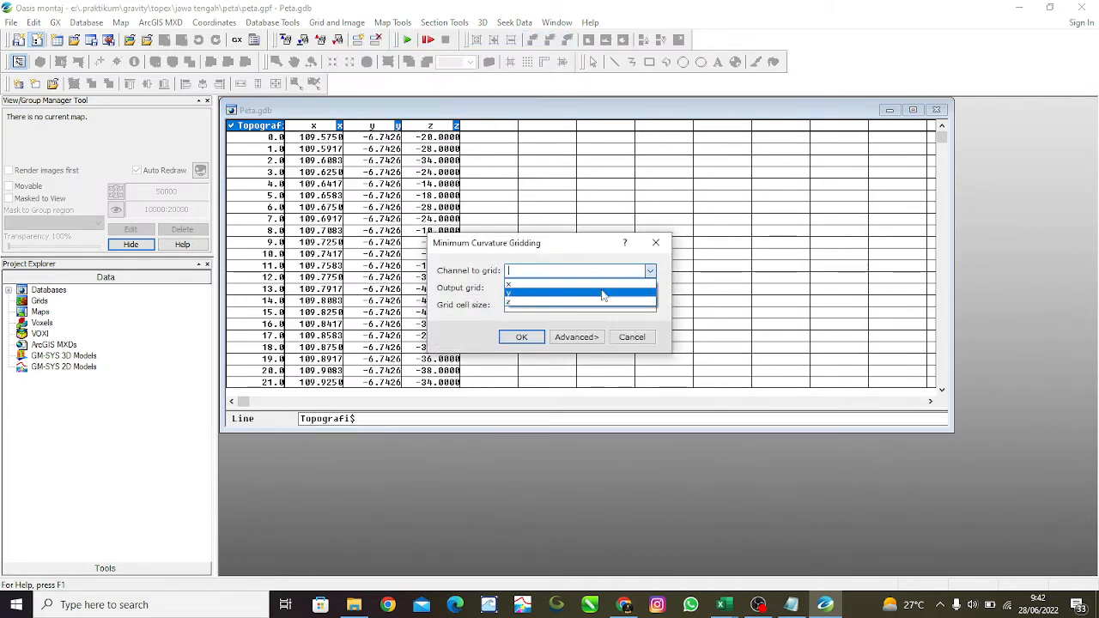
pyautogui.click(594, 302)
pyautogui.click(596, 290)
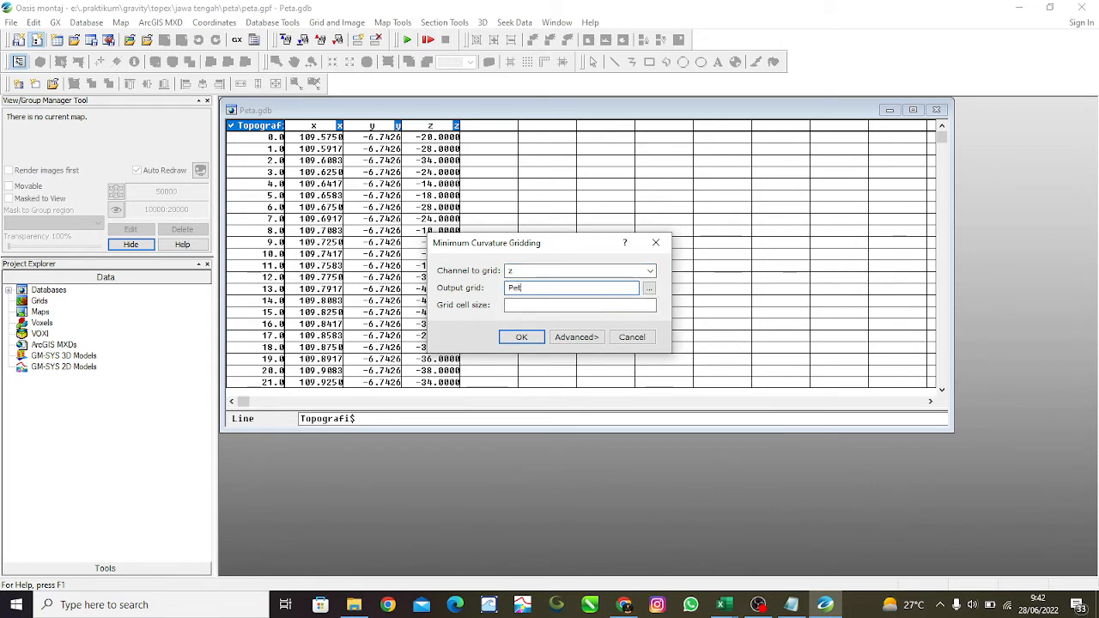
pyautogui.write('Peta Elevasi')
pyautogui.click(522, 337)
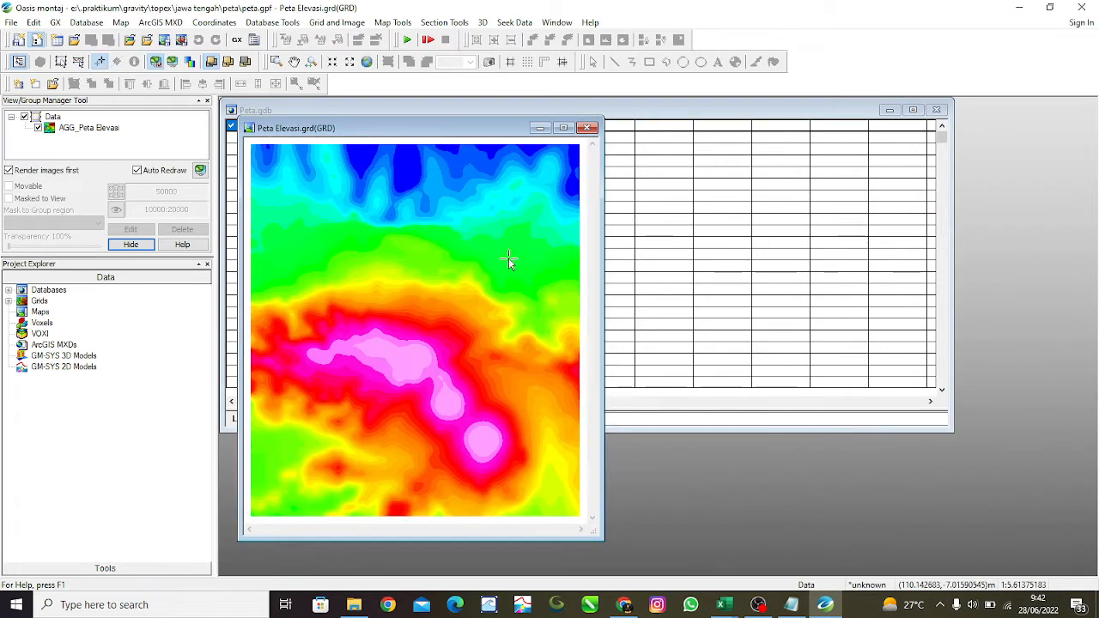
# Arrange the Oasis montaj window with the elevation grid in view side by side with the Chrome window of Topex data
pyautogui.moveTo(463, 127); pyautogui.dragTo(719, 101)
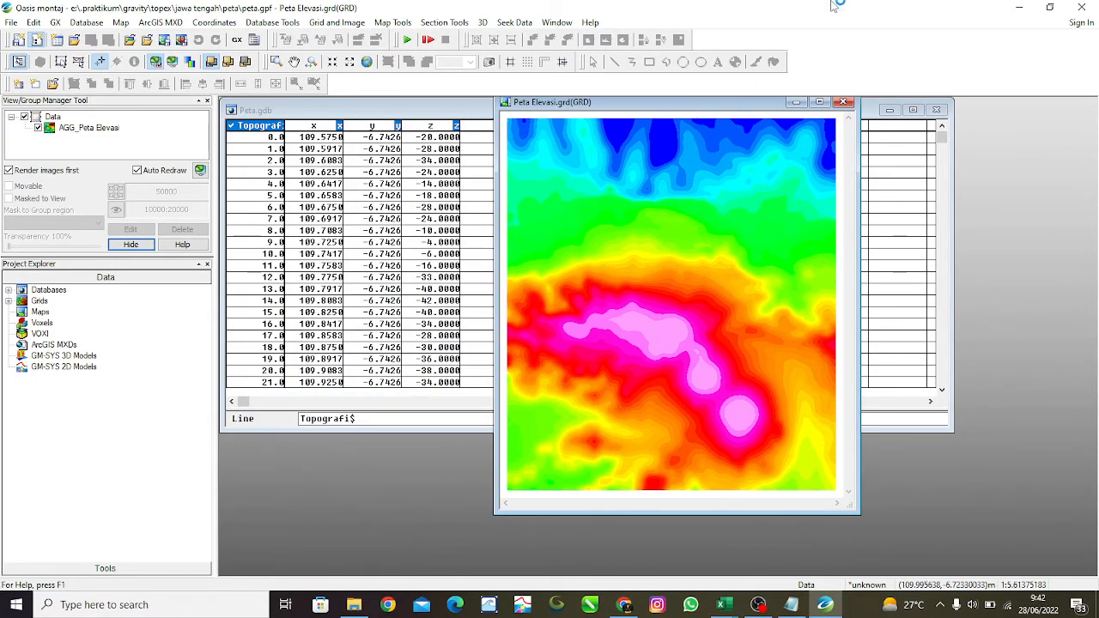
pyautogui.moveTo(838, 7); pyautogui.dragTo(0, 73)
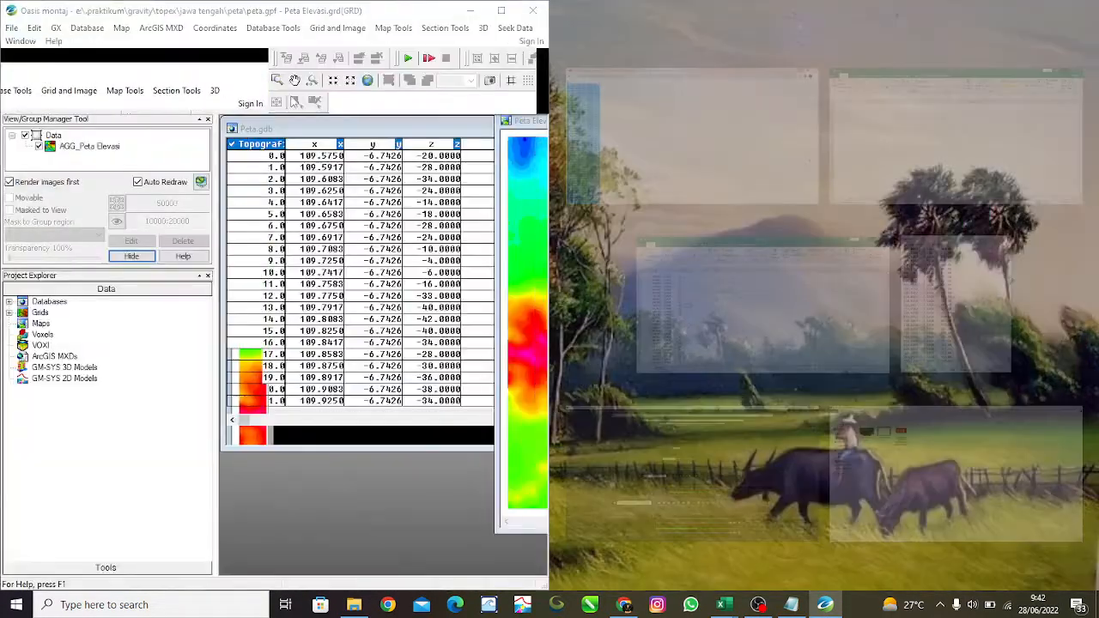
pyautogui.click(514, 127)
pyautogui.moveTo(514, 127); pyautogui.dragTo(222, 123)
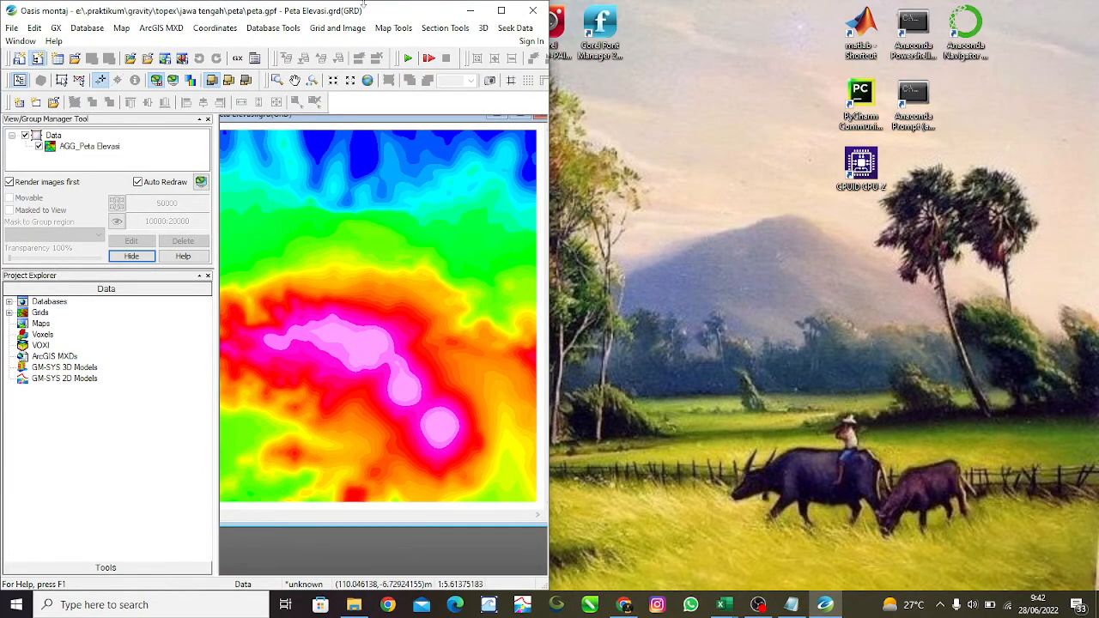
pyautogui.moveTo(371, 7); pyautogui.dragTo(2, 13)
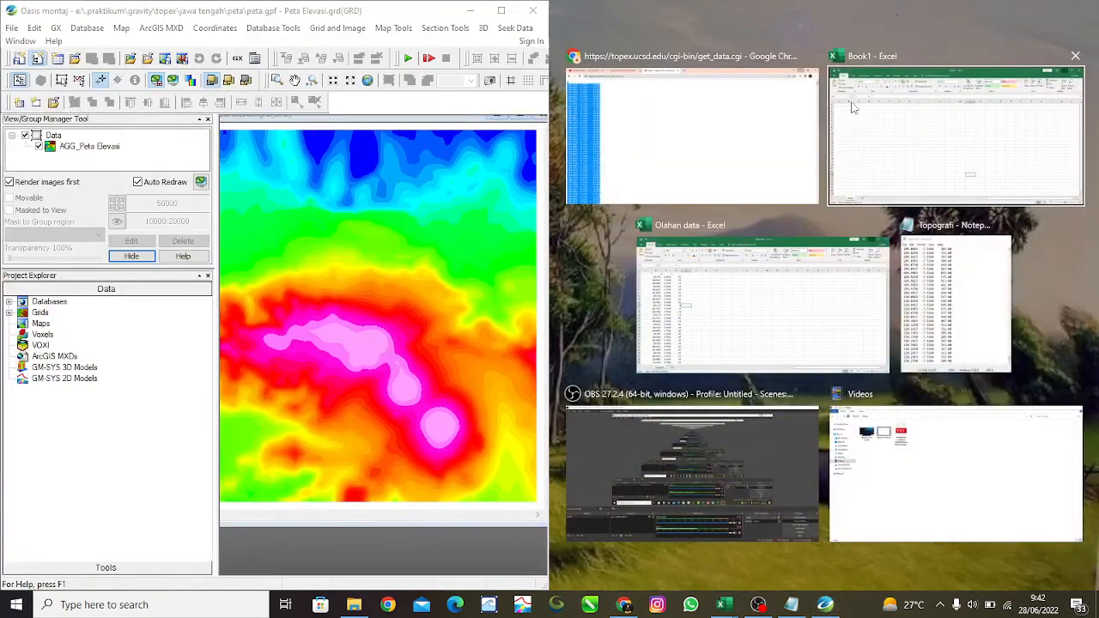
pyautogui.click(728, 153)
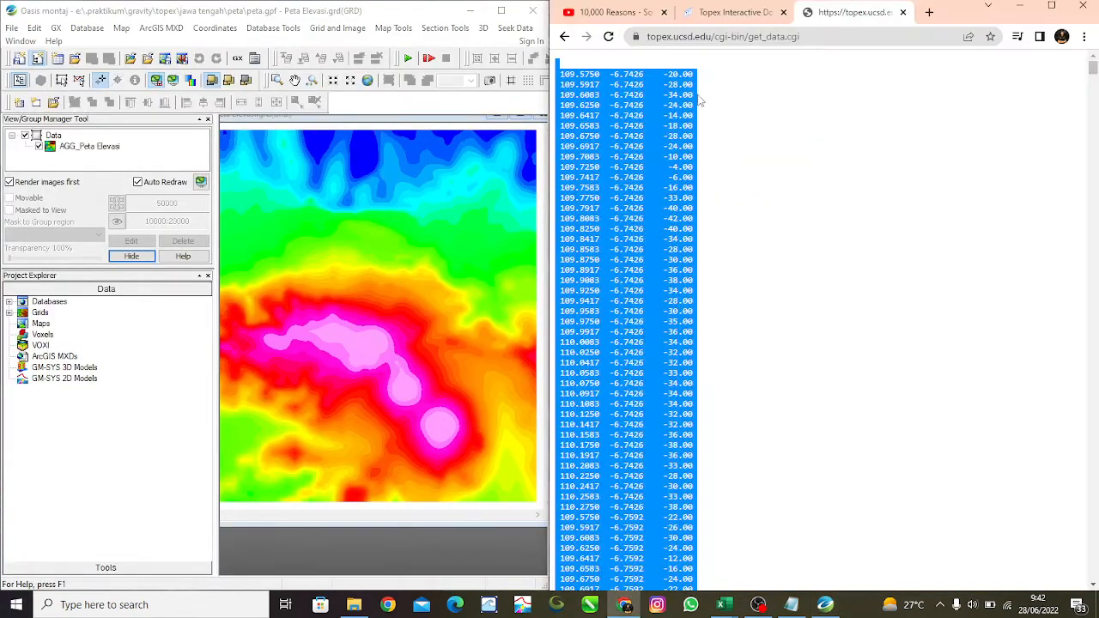
# Compare the elevation grid with the satellite view of the selected area in Topex Interactive Downloader, enlarging the map around the rectangle
pyautogui.click(711, 18)
pyautogui.scroll(-1, 975, 296)
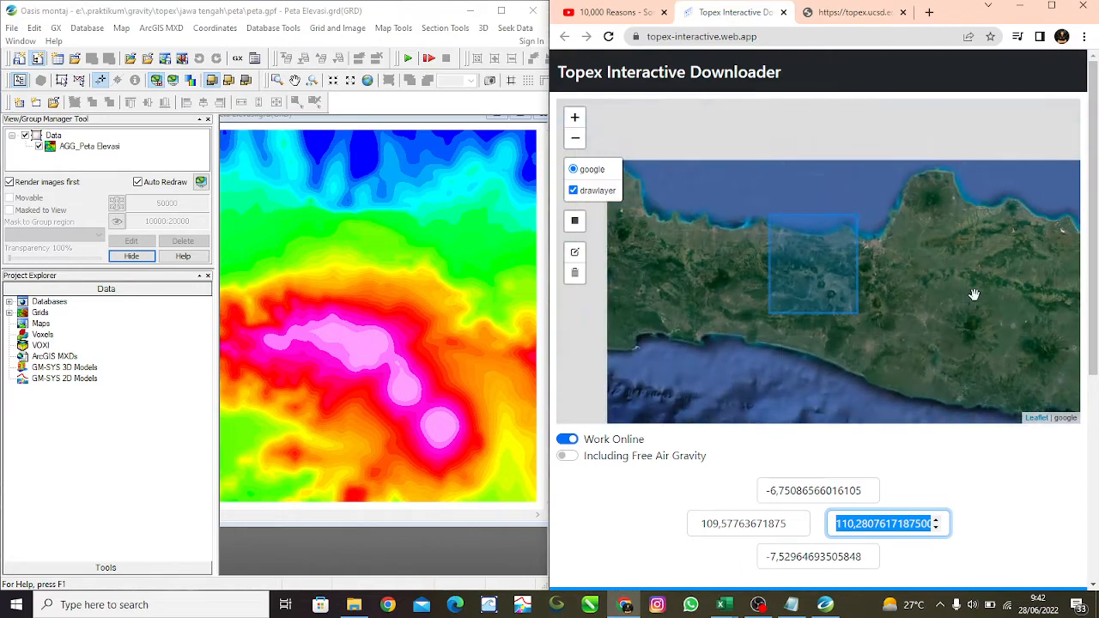
pyautogui.scroll(1, 824, 253)
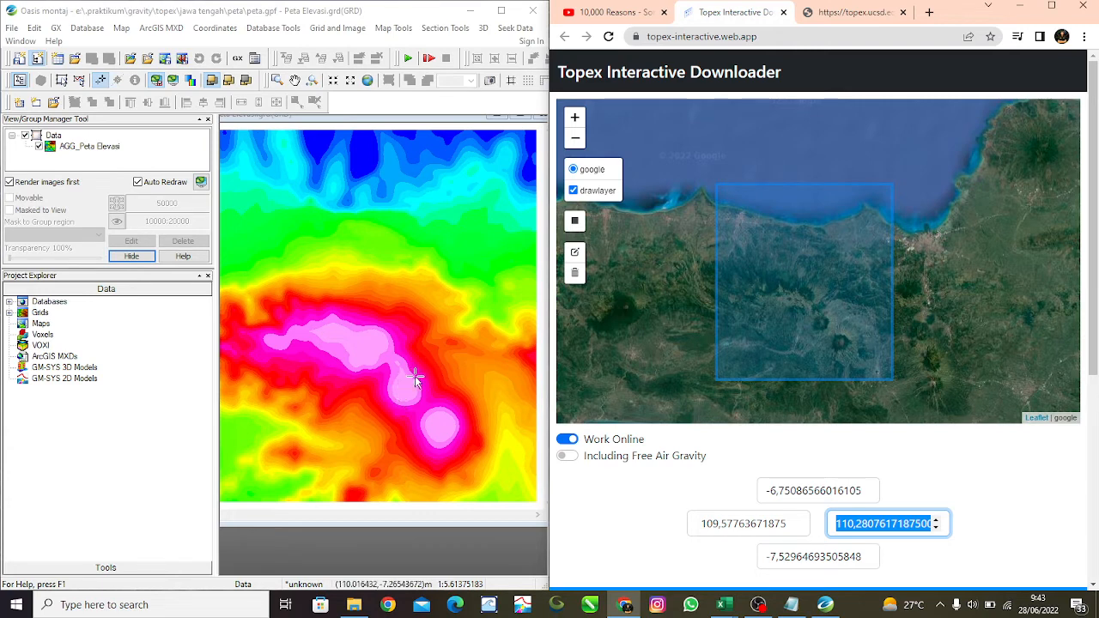
# Minimize Oasis montaj, maximize Chrome, and retrieve the Gravity data for the same coordinate window from the Extract XYZ Grid page
pyautogui.click(470, 11)
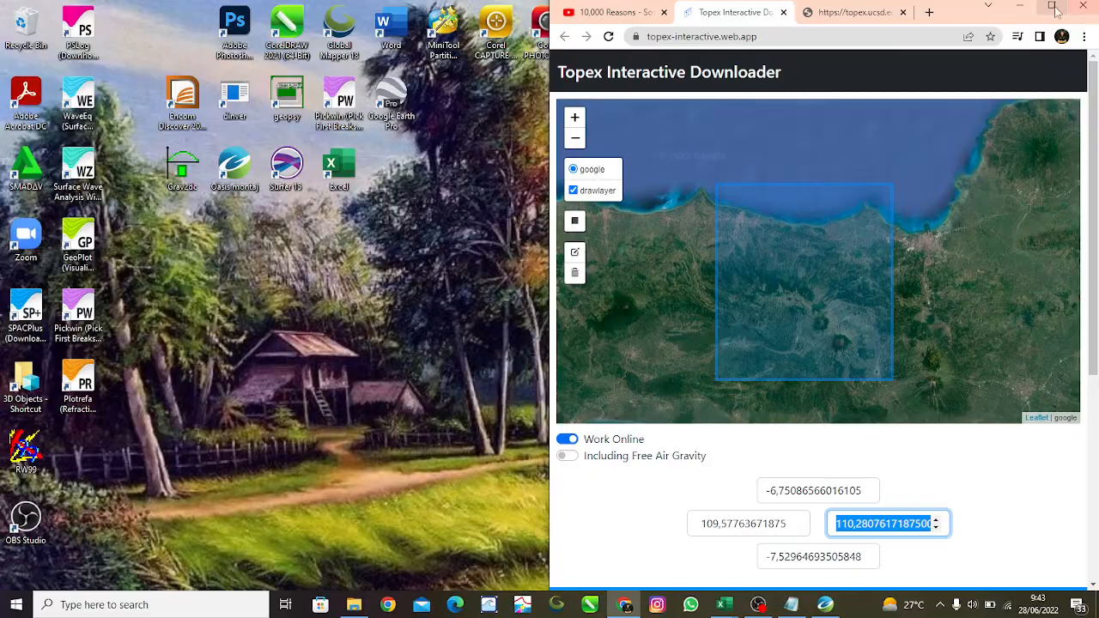
pyautogui.click(1054, 7)
pyautogui.click(427, 21)
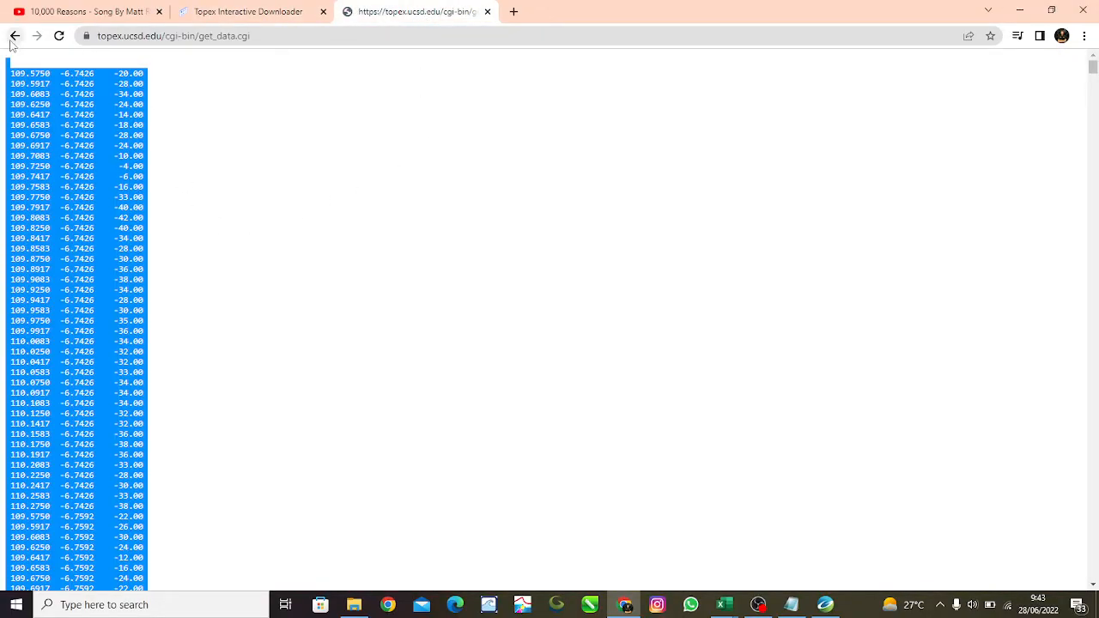
pyautogui.click(214, 19)
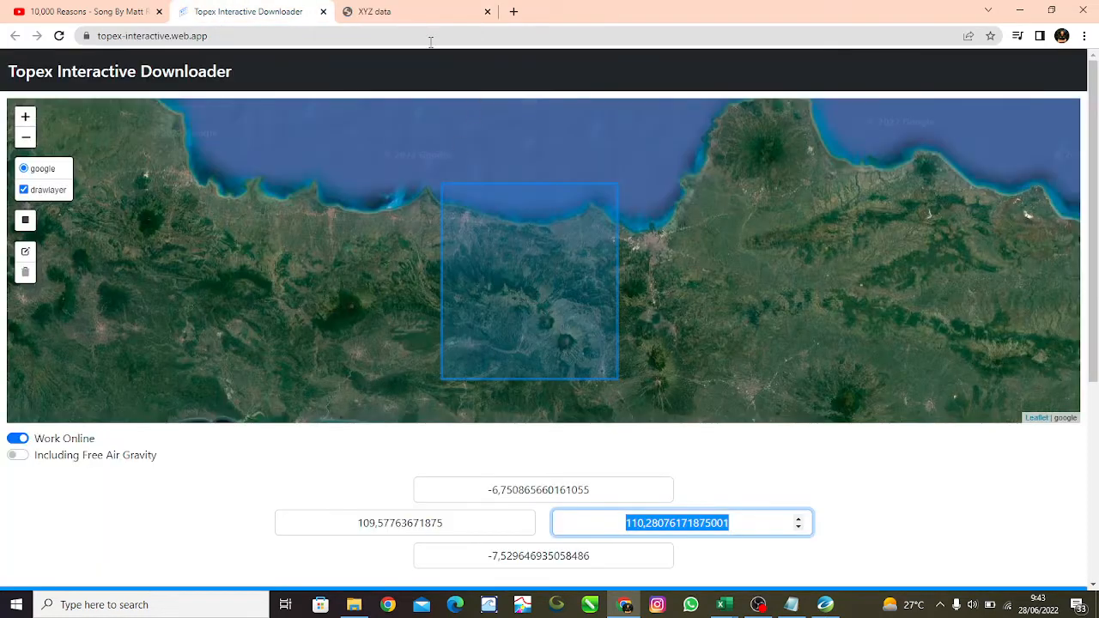
pyautogui.click(427, 12)
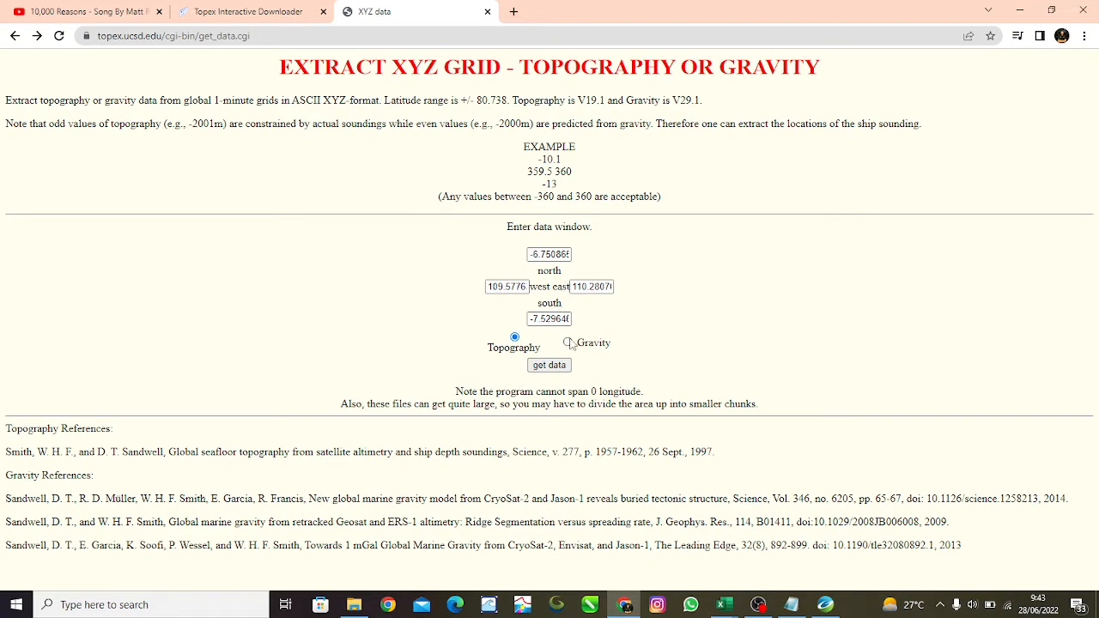
pyautogui.click(549, 365)
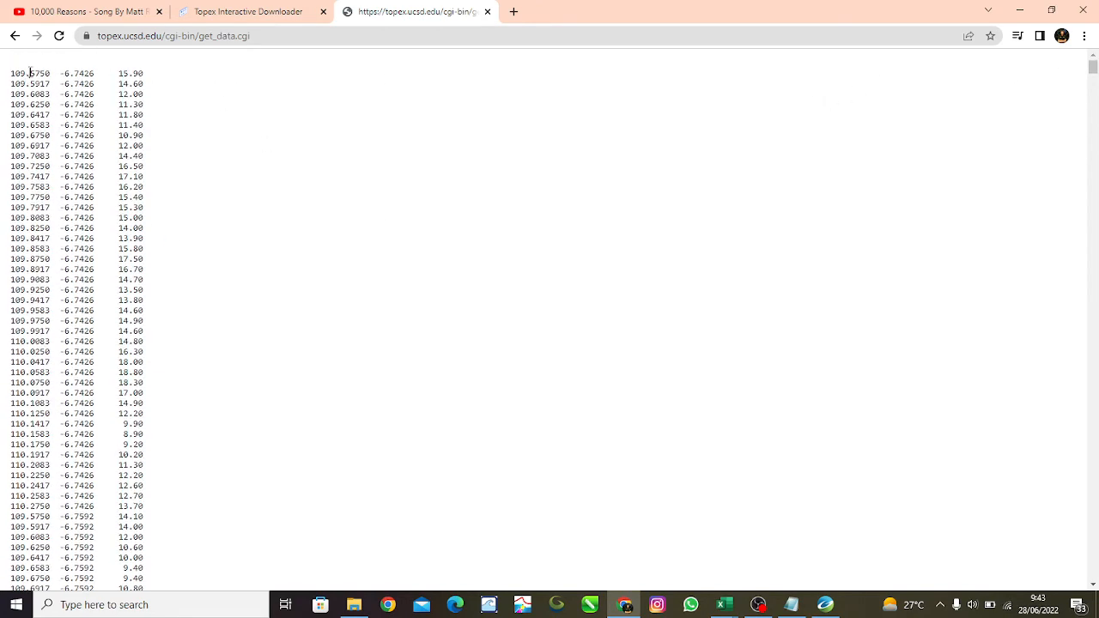
# Copy the entire gravity data listing and paste it into a new Notepad document
pyautogui.hotkey('ctrl', 'a')
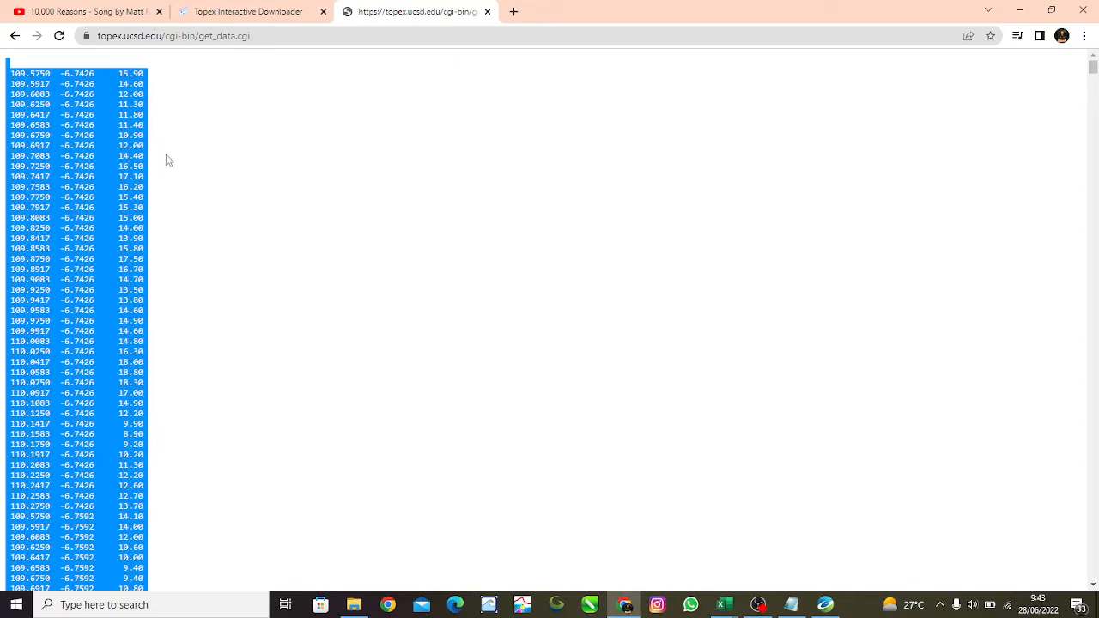
pyautogui.hotkey('ctrl', 's')
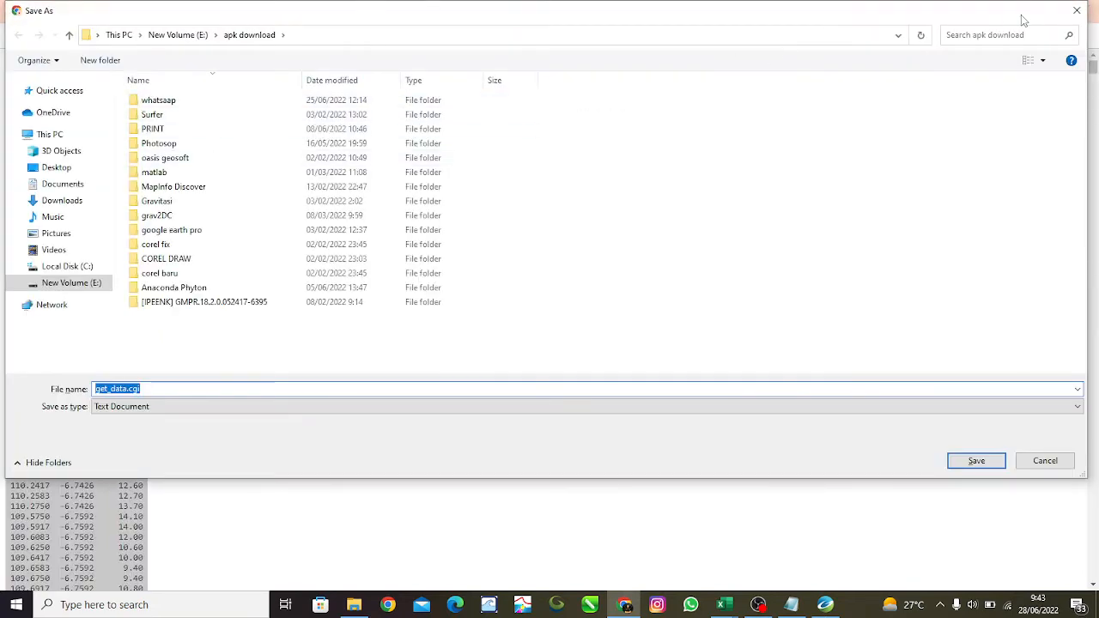
pyautogui.click(1077, 11)
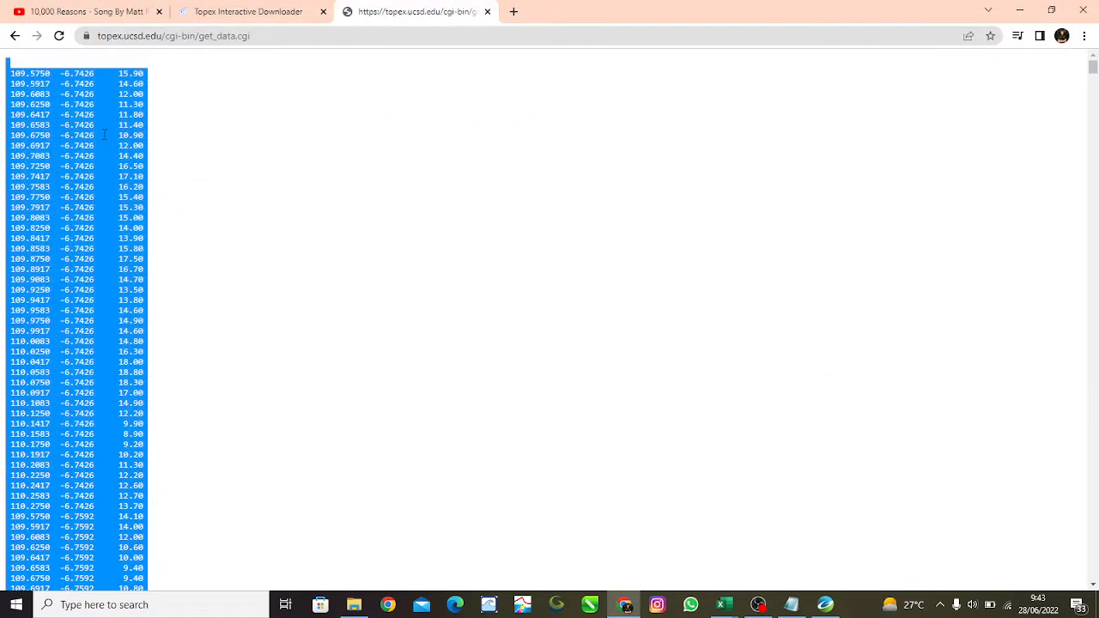
pyautogui.click(791, 605)
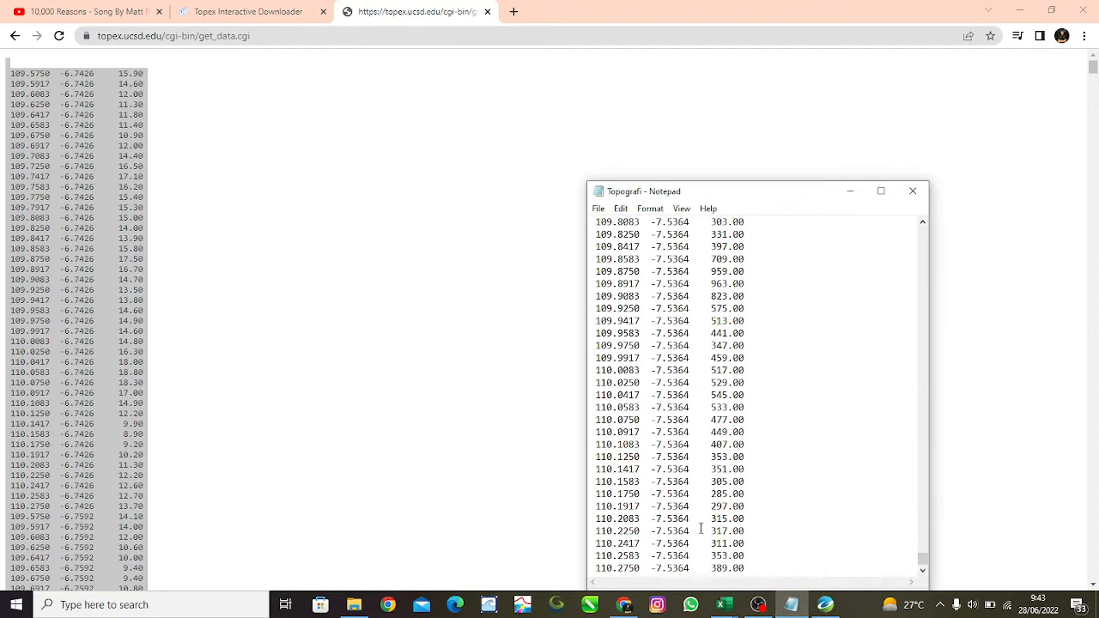
pyautogui.hotkey('ctrl', 'n')
pyautogui.hotkey('ctrl', 'v')
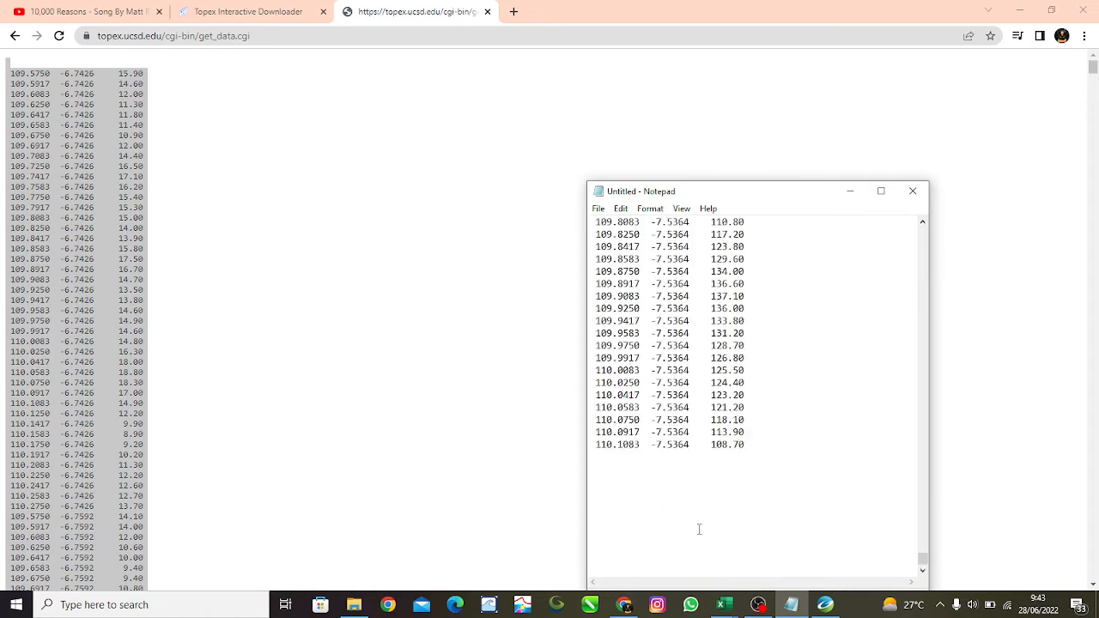
# Save the pasted gravity data as the text file FAA in the Jawa Tengah folder and close Notepad
pyautogui.hotkey('ctrl', 's')
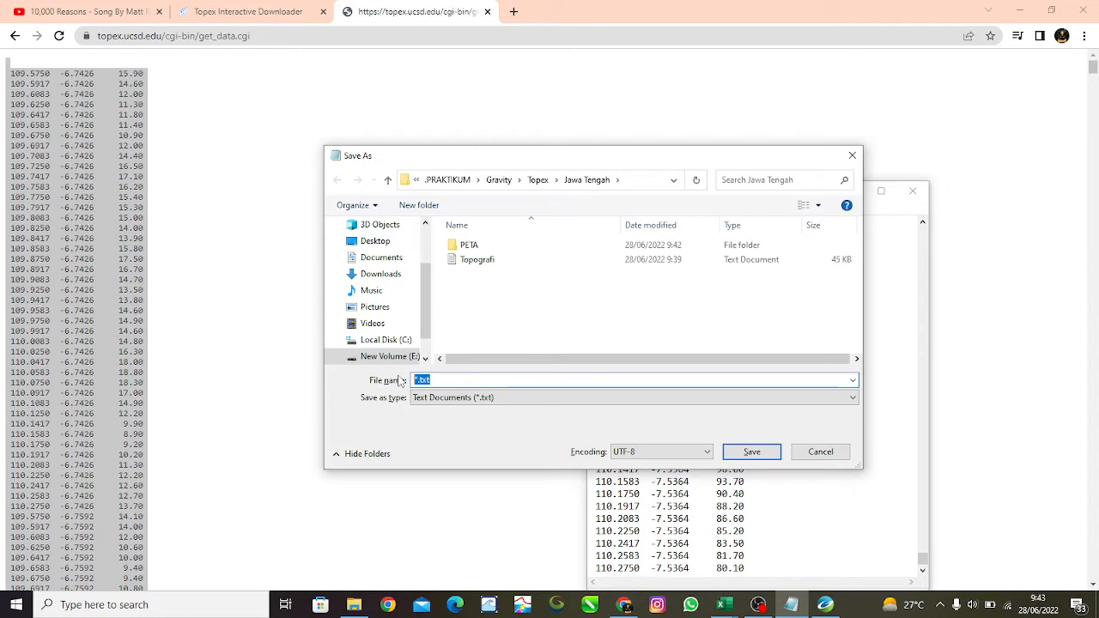
pyautogui.write('FAA')
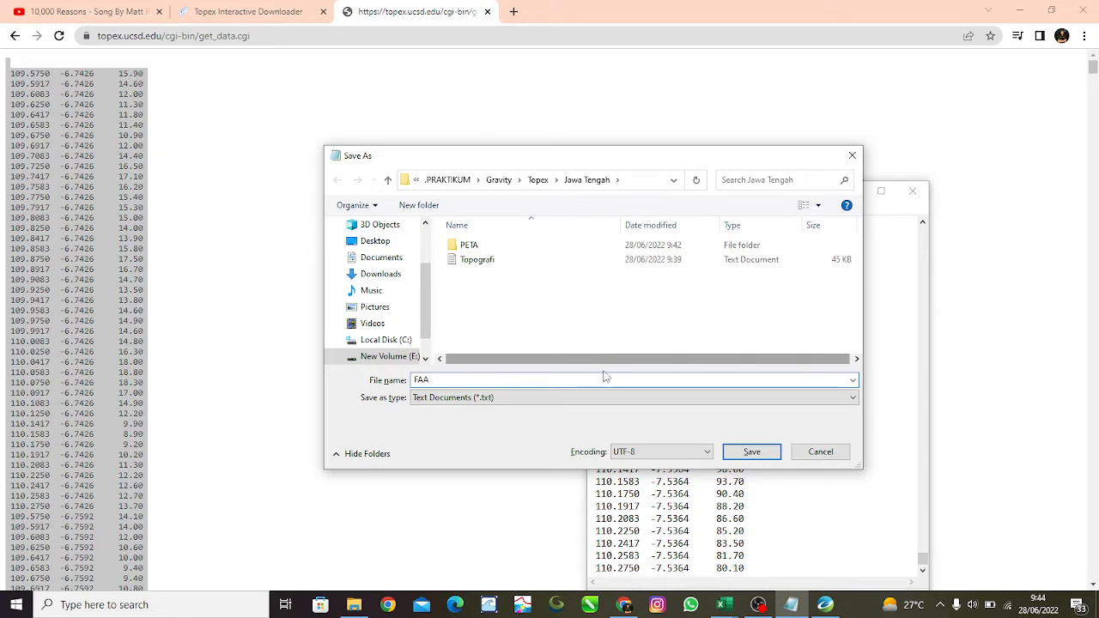
pyautogui.click(736, 454)
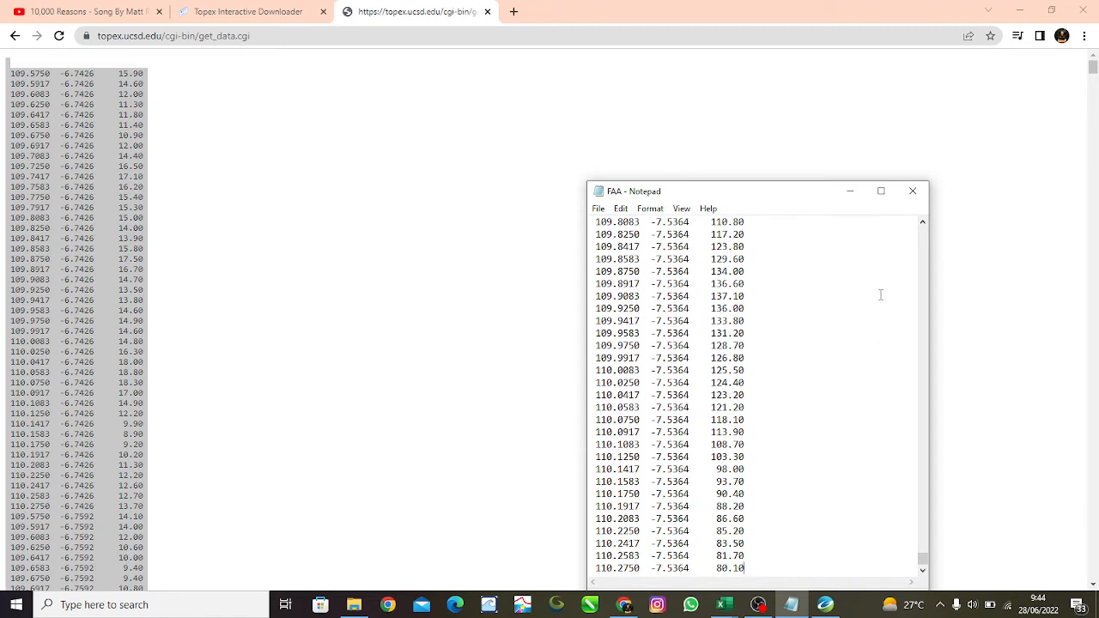
pyautogui.click(913, 191)
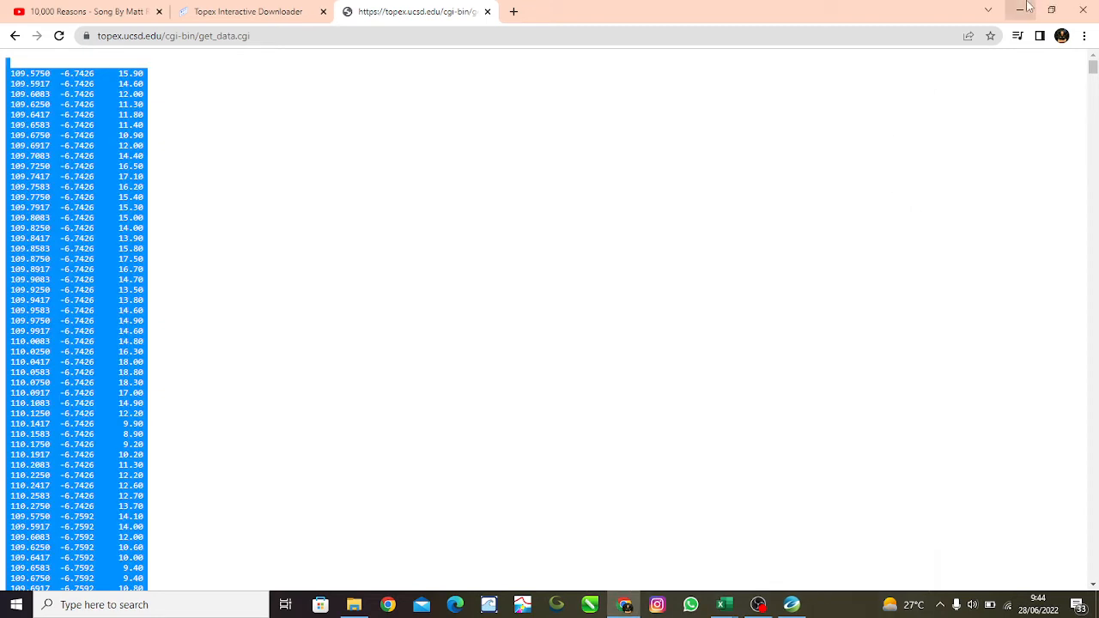
# Switch to the empty Book1 workbook in Excel and open the FAA text file from the Jawa Tengah folder
pyautogui.click(1028, 6)
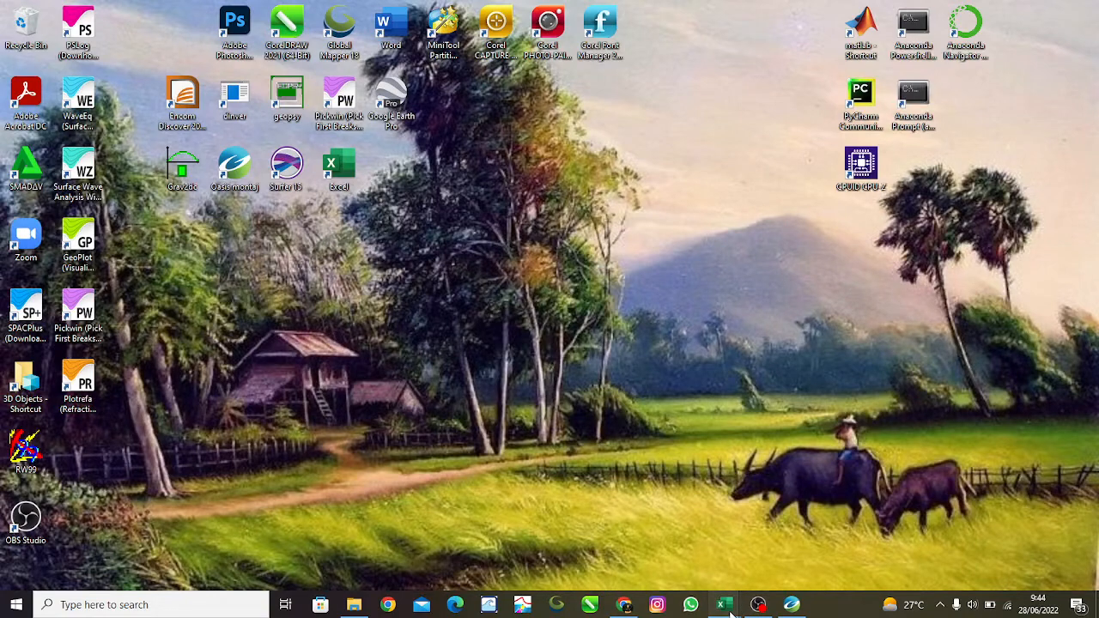
pyautogui.moveTo(730, 610)
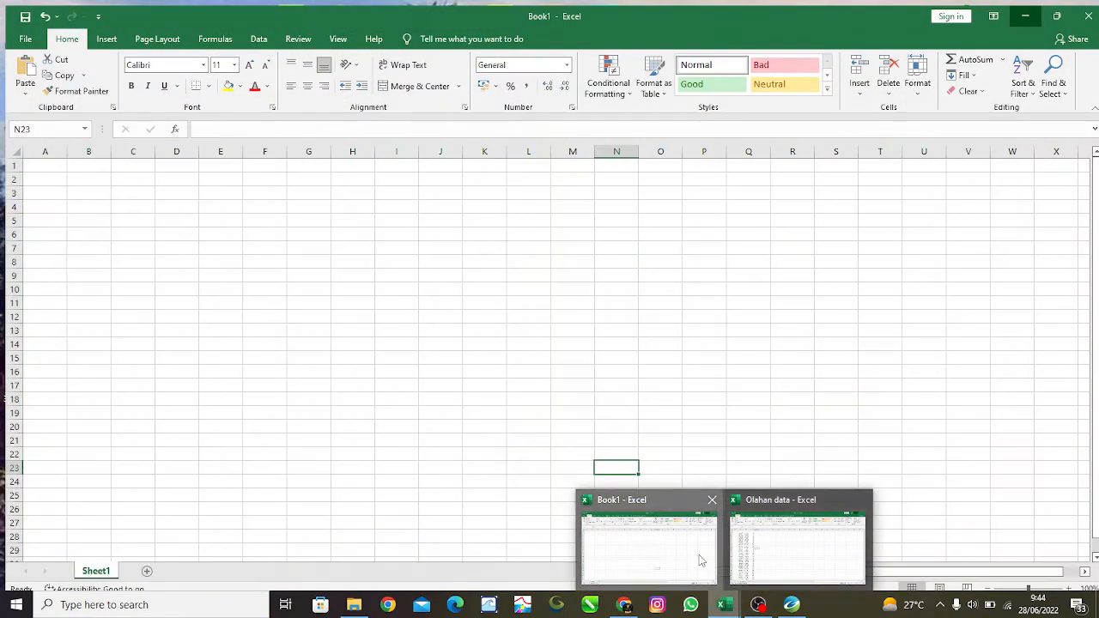
pyautogui.click(700, 560)
pyautogui.click(26, 39)
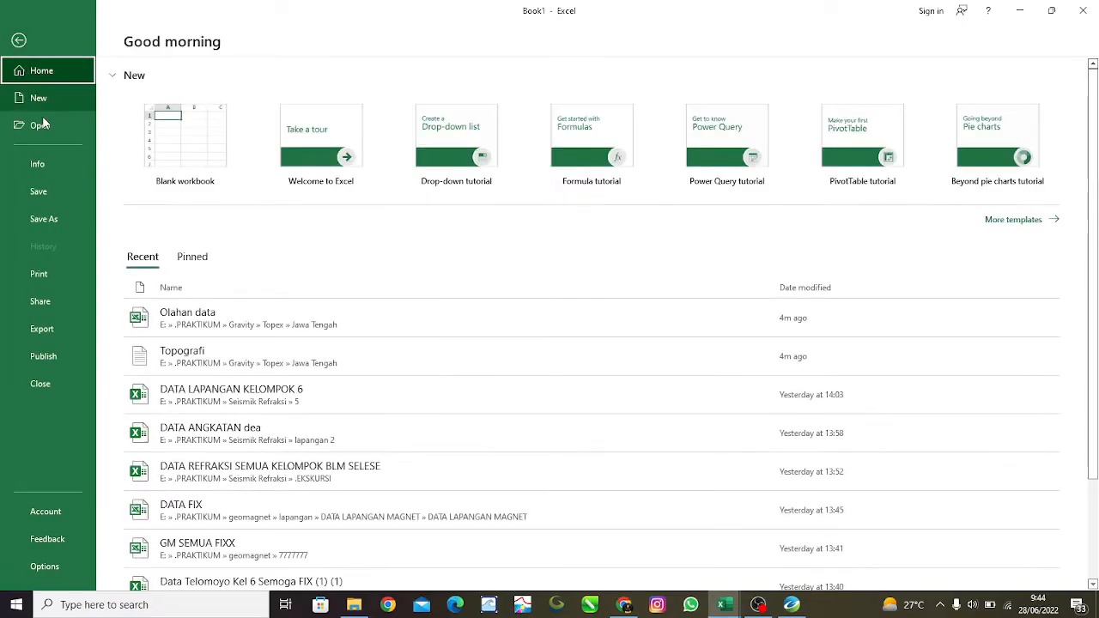
pyautogui.click(43, 125)
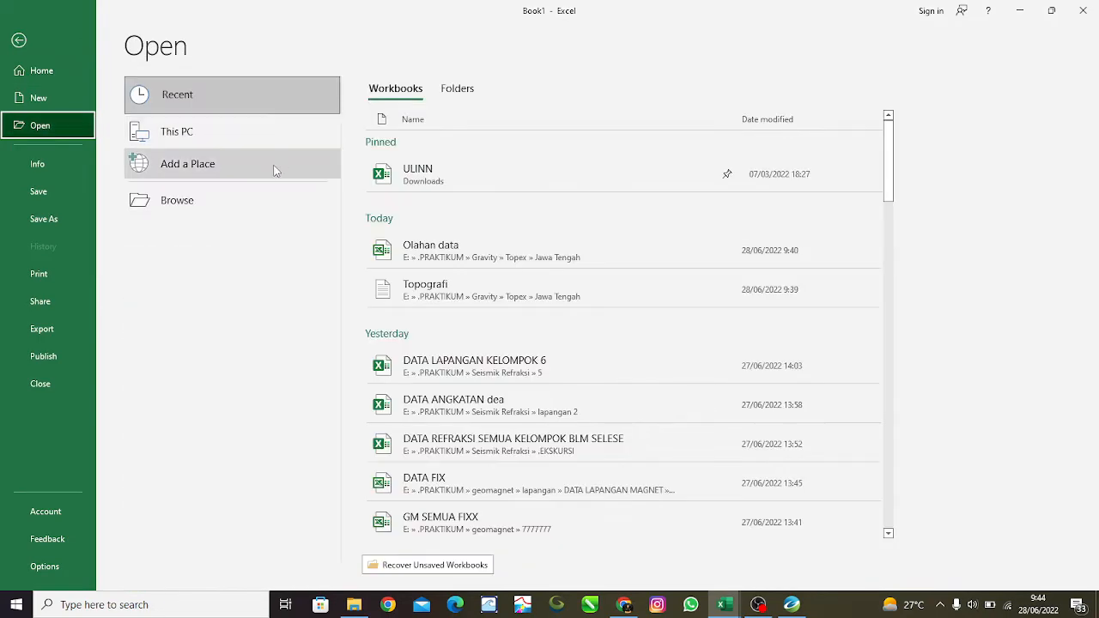
pyautogui.click(230, 215)
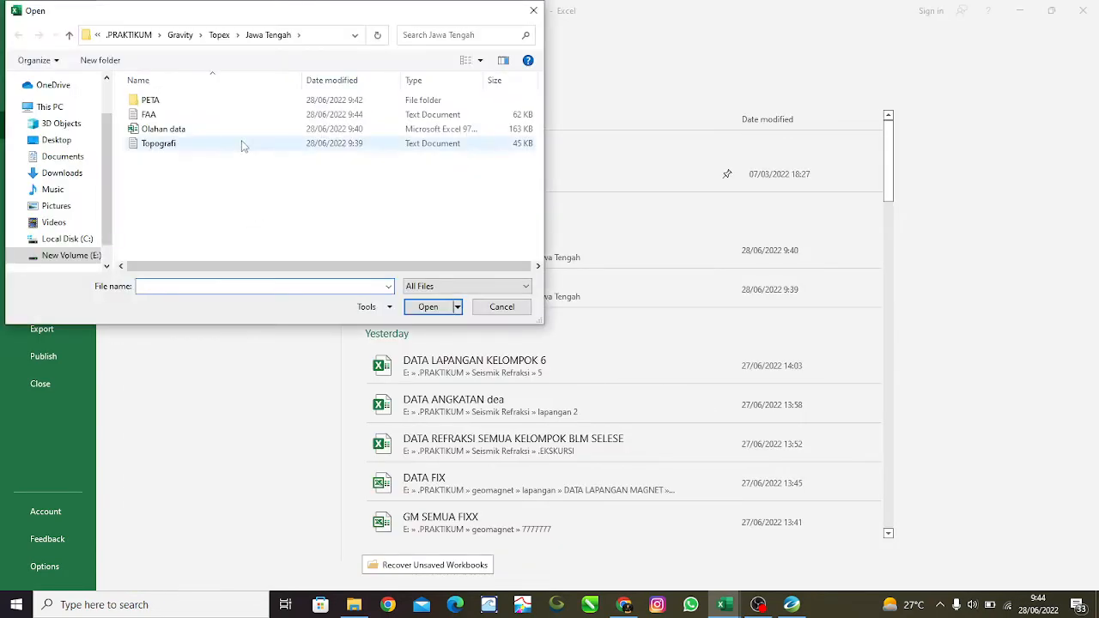
pyautogui.click(245, 115)
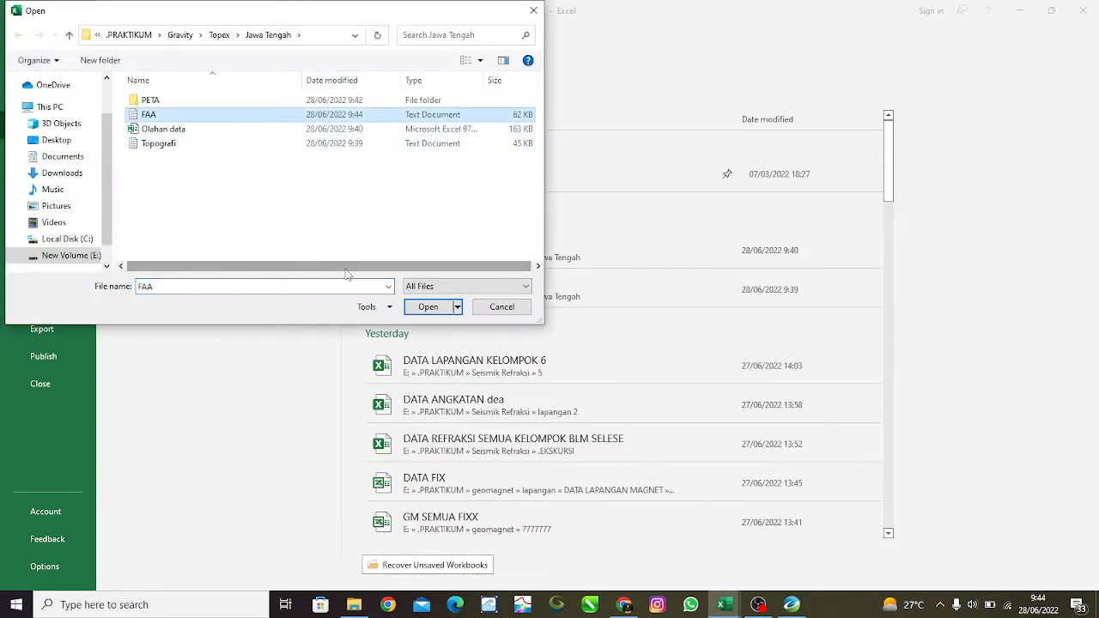
pyautogui.click(429, 307)
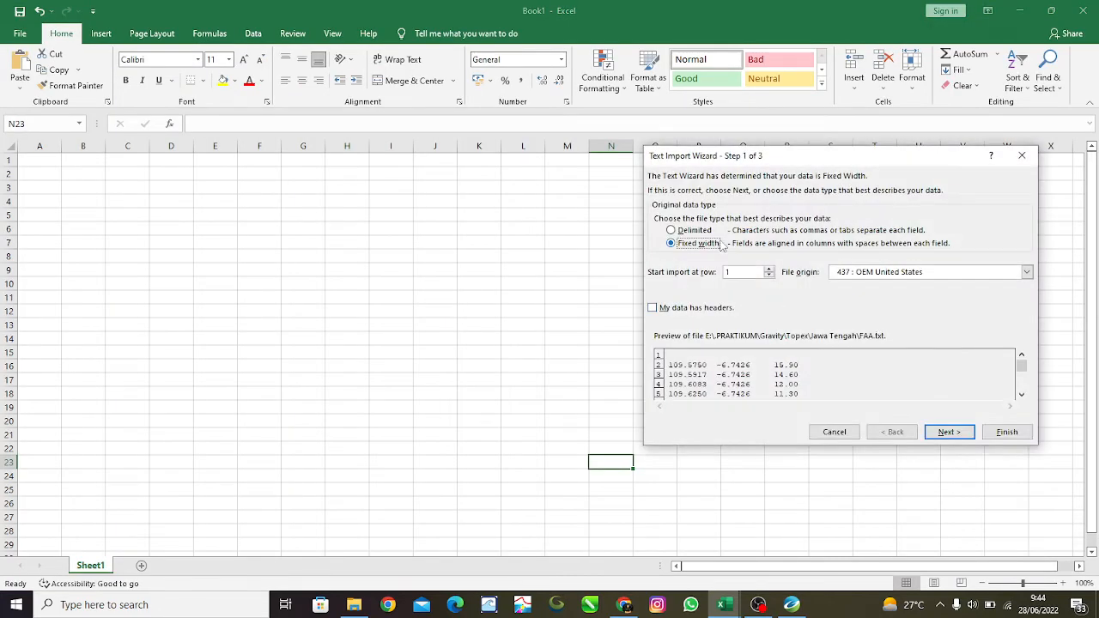
# Import the FAA text as Delimited data with Tab and Space as delimiters and General column format
pyautogui.click(709, 231)
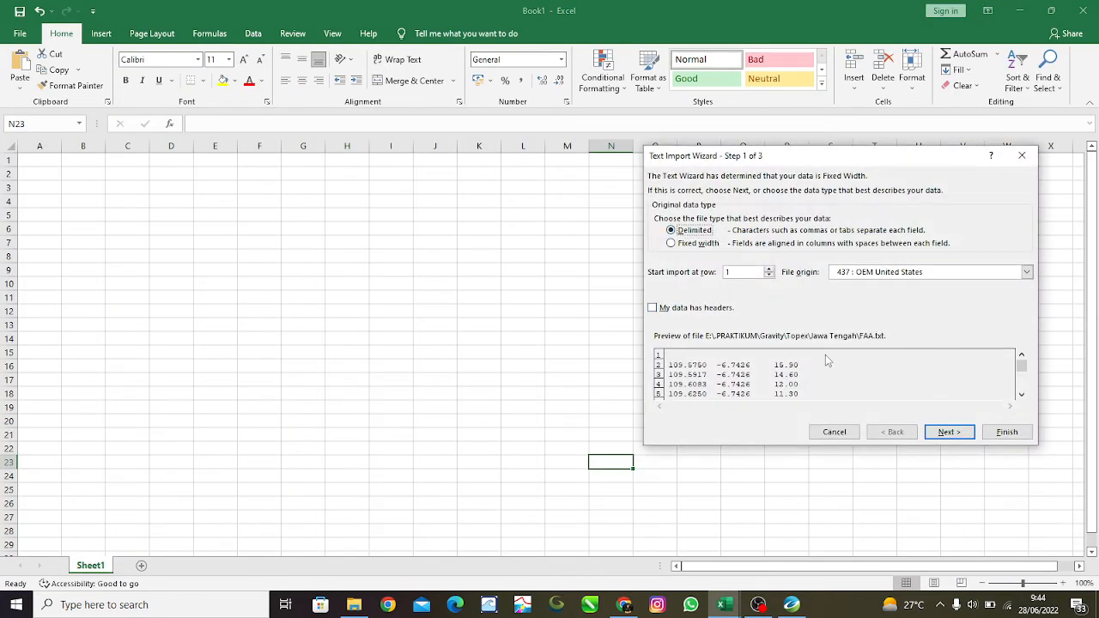
pyautogui.click(962, 435)
pyautogui.click(678, 256)
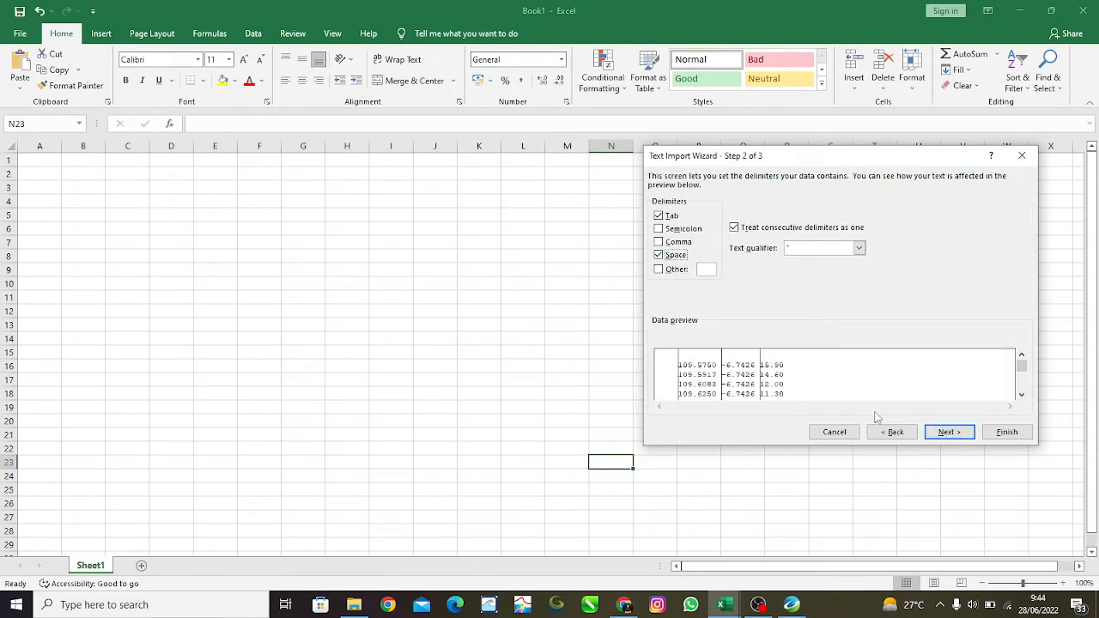
pyautogui.click(950, 432)
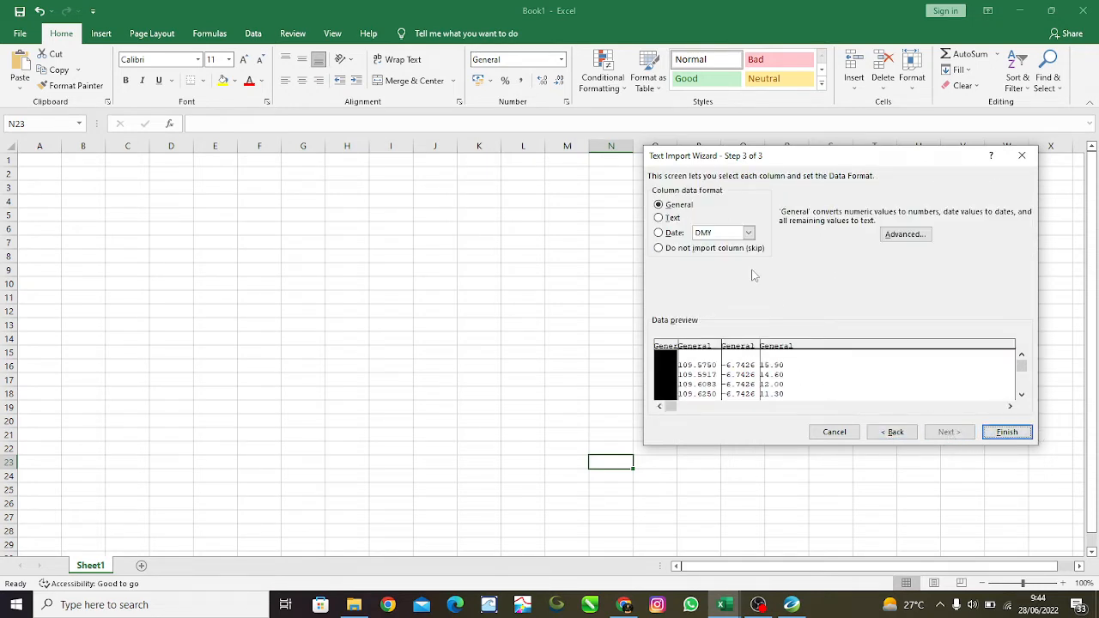
pyautogui.click(1013, 432)
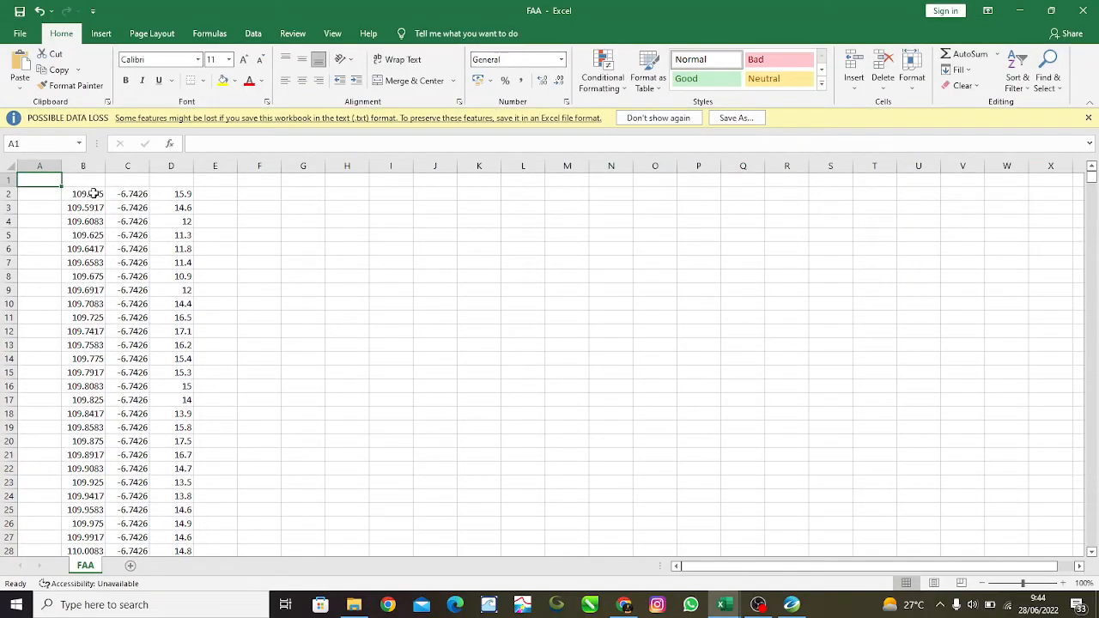
# Label the three data columns x, y and FAA in cells B1, C1 and D1
pyautogui.click(183, 192)
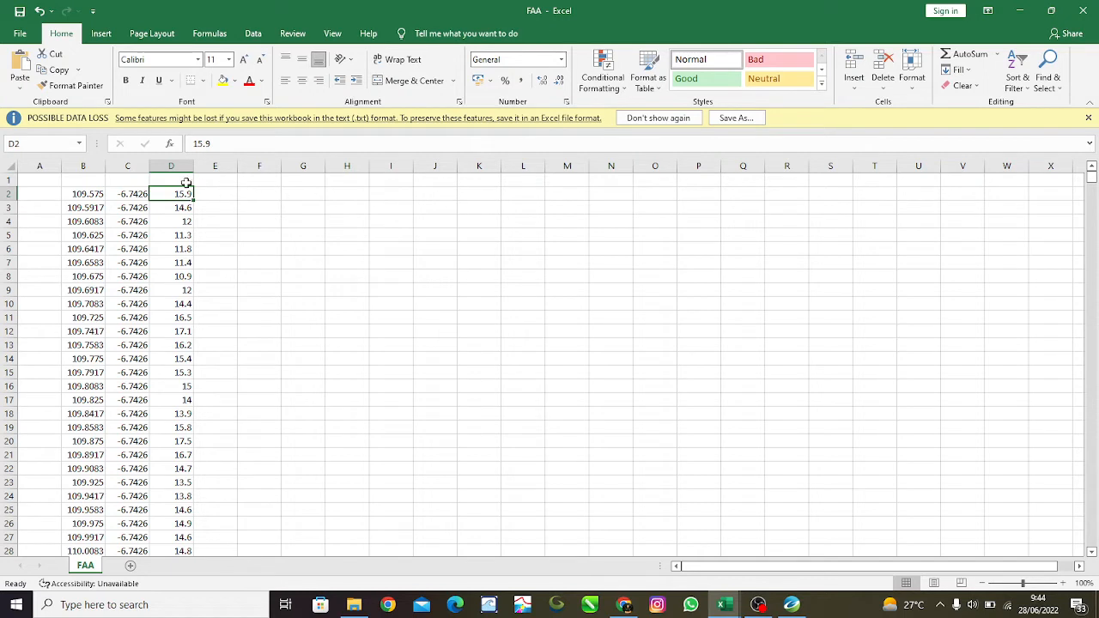
pyautogui.click(85, 180)
pyautogui.write('x')
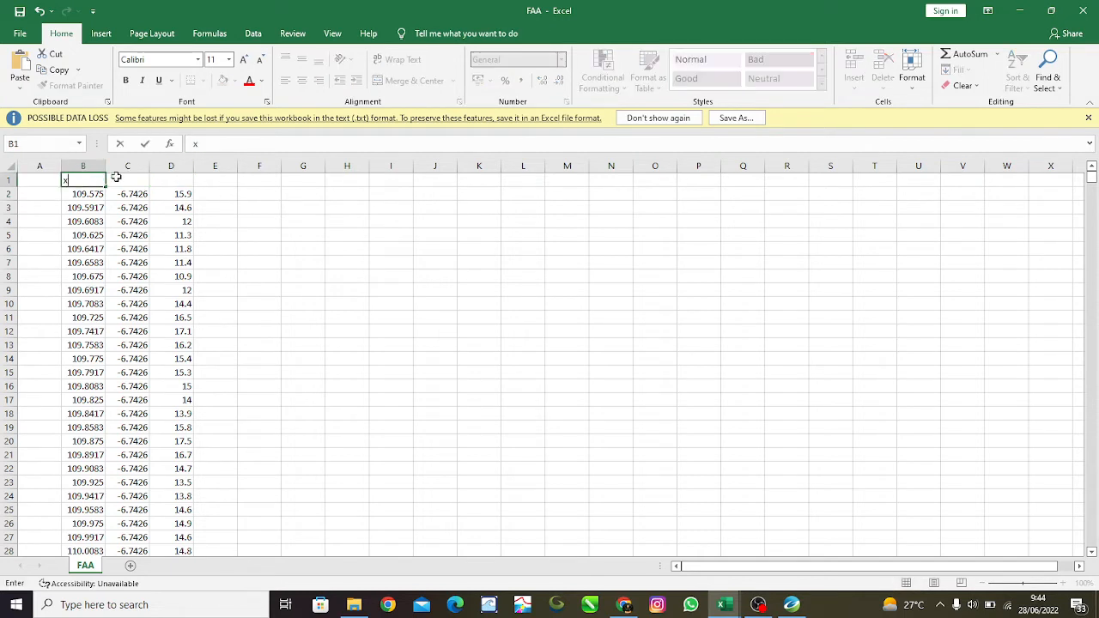
pyautogui.click(118, 177)
pyautogui.write('y')
pyautogui.click(182, 185)
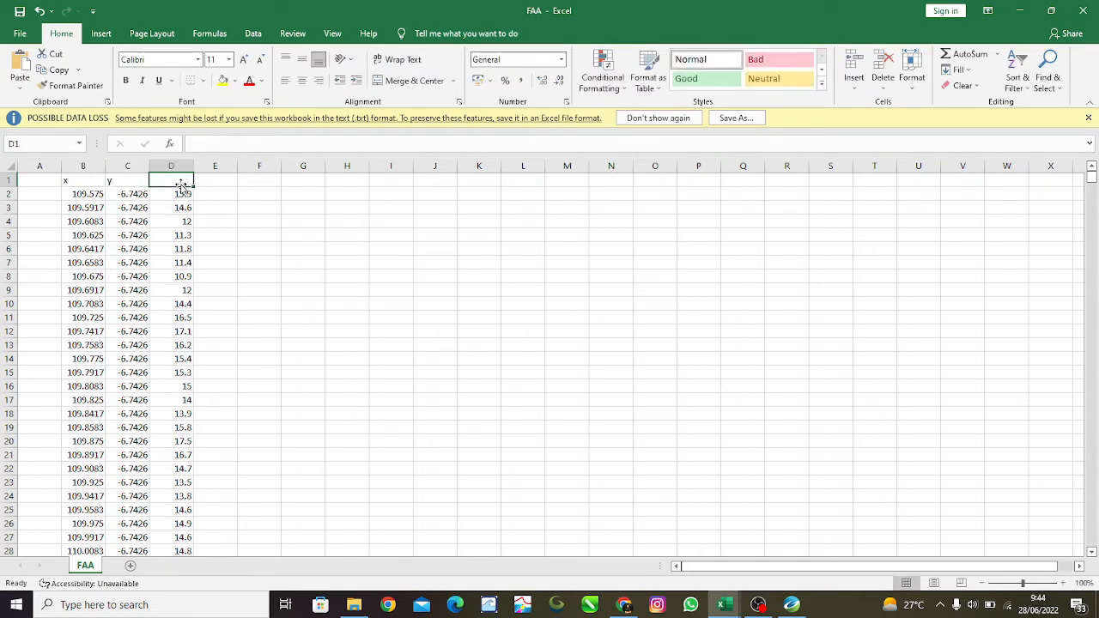
pyautogui.write('FAA')
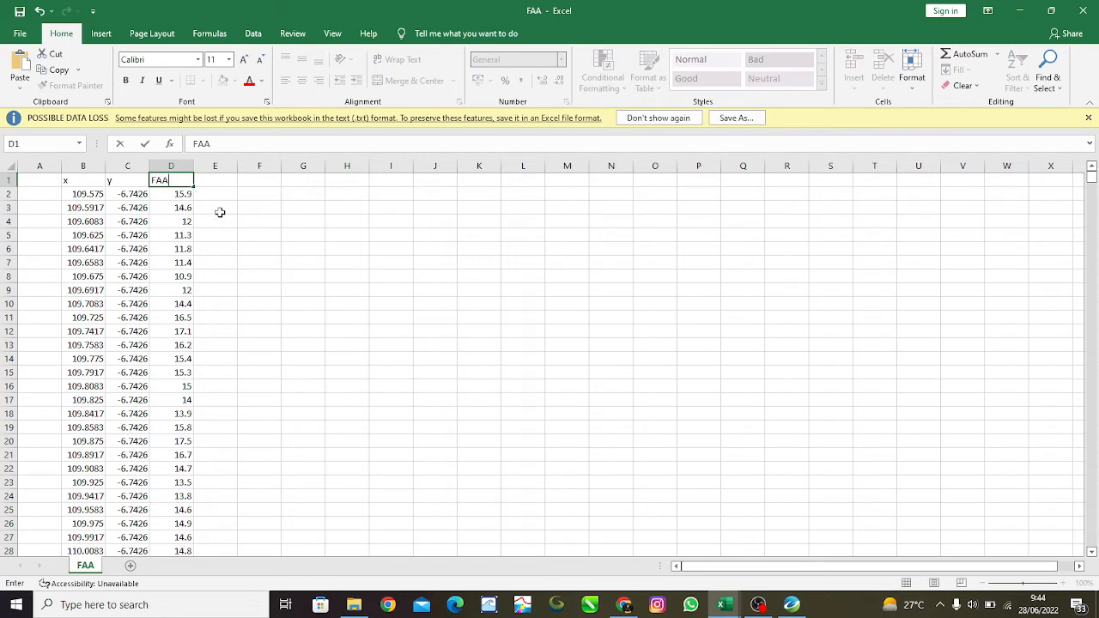
pyautogui.click(215, 206)
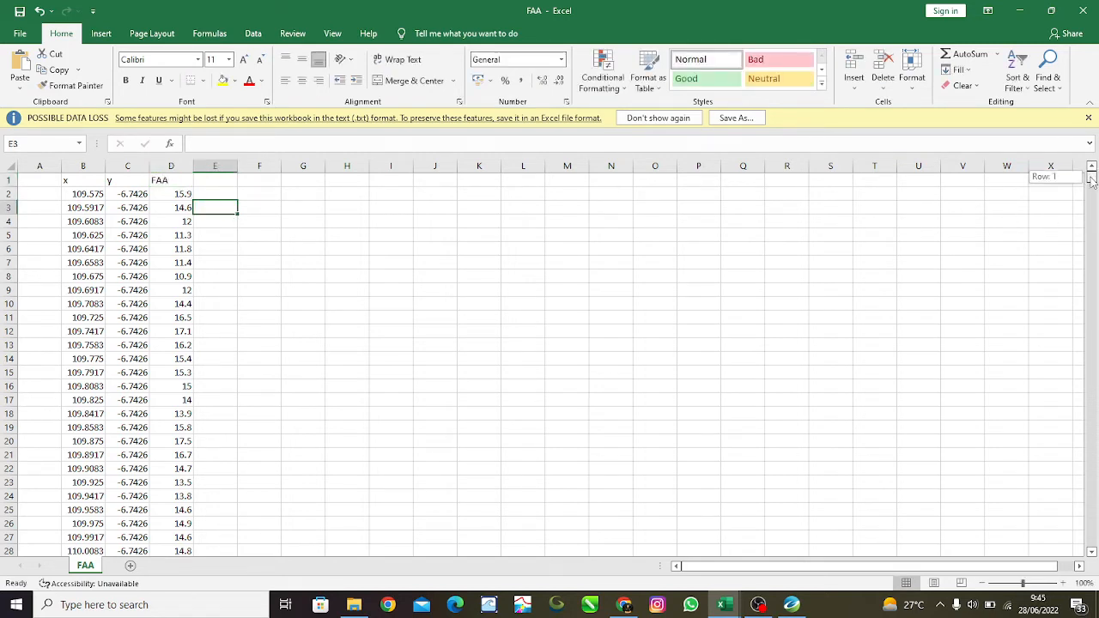
# Copy all the FAA values from D2 down to D2108
pyautogui.click(182, 194)
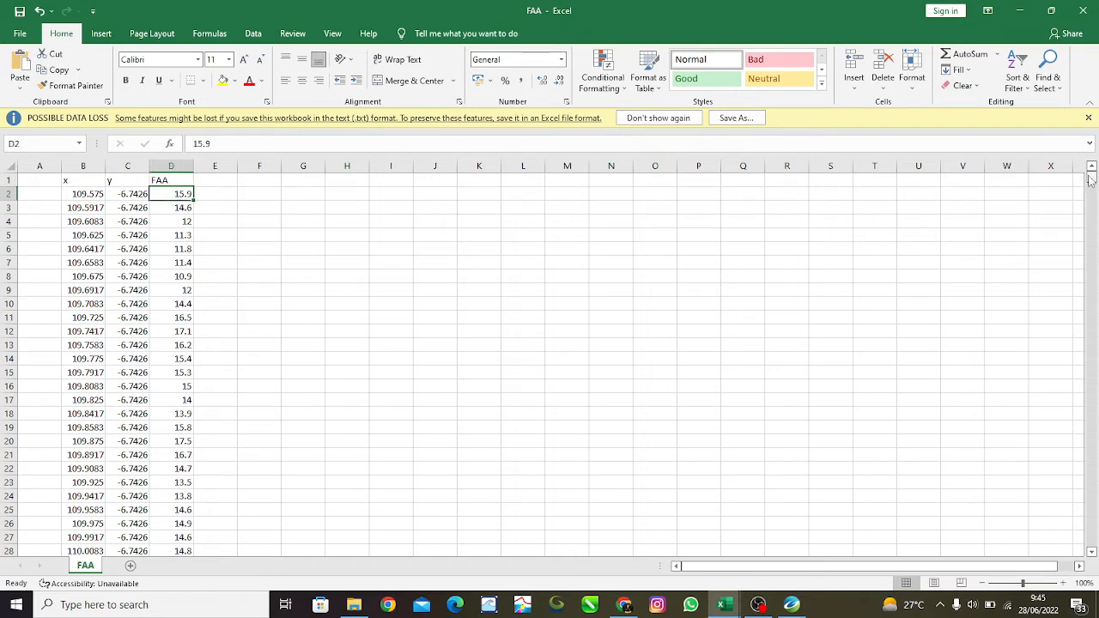
pyautogui.moveTo(1089, 181); pyautogui.dragTo(1084, 440)
pyautogui.moveTo(1090, 486); pyautogui.dragTo(1092, 554)
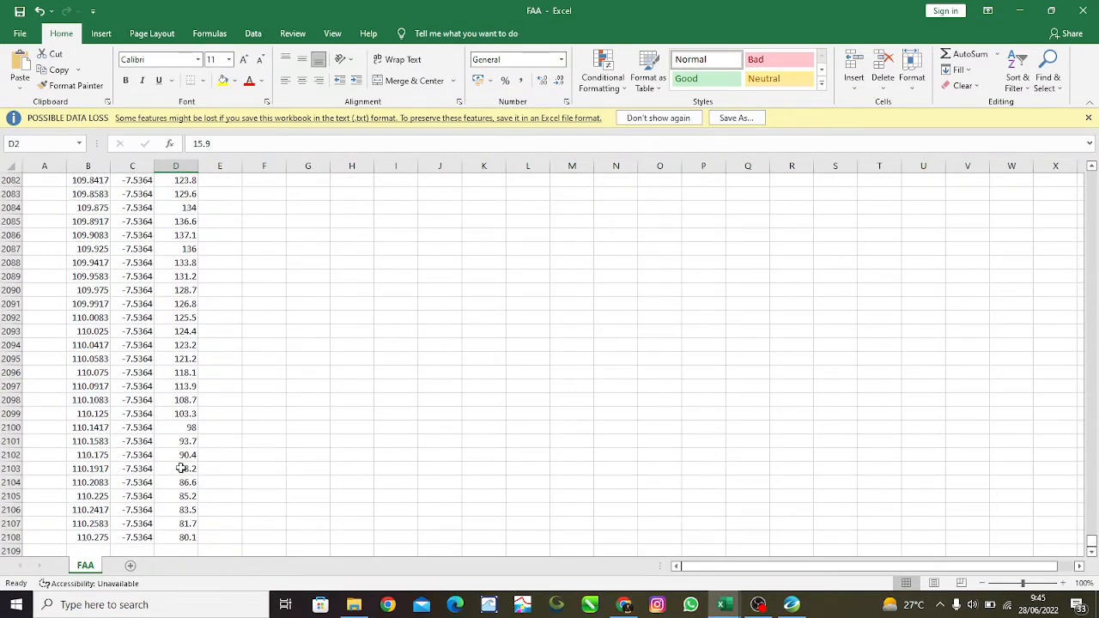
pyautogui.keyDown('shift'); pyautogui.click(191, 537); pyautogui.keyUp('shift')
pyautogui.hotkey('ctrl', 'c')
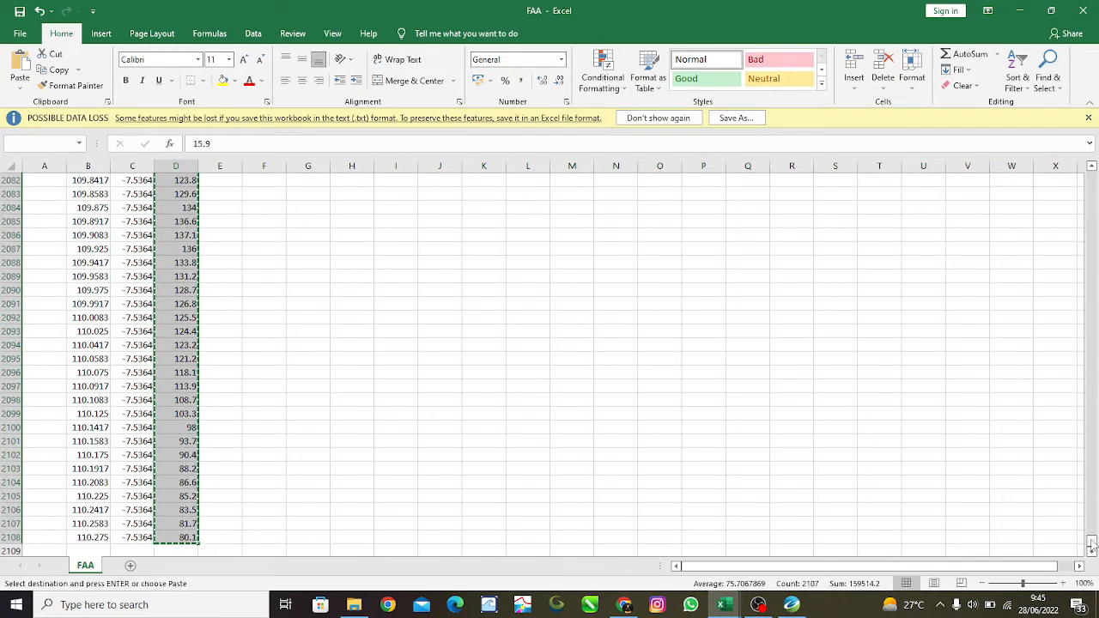
# Switch to the Olahan data workbook and label cell E1 as FAA
pyautogui.click(731, 606)
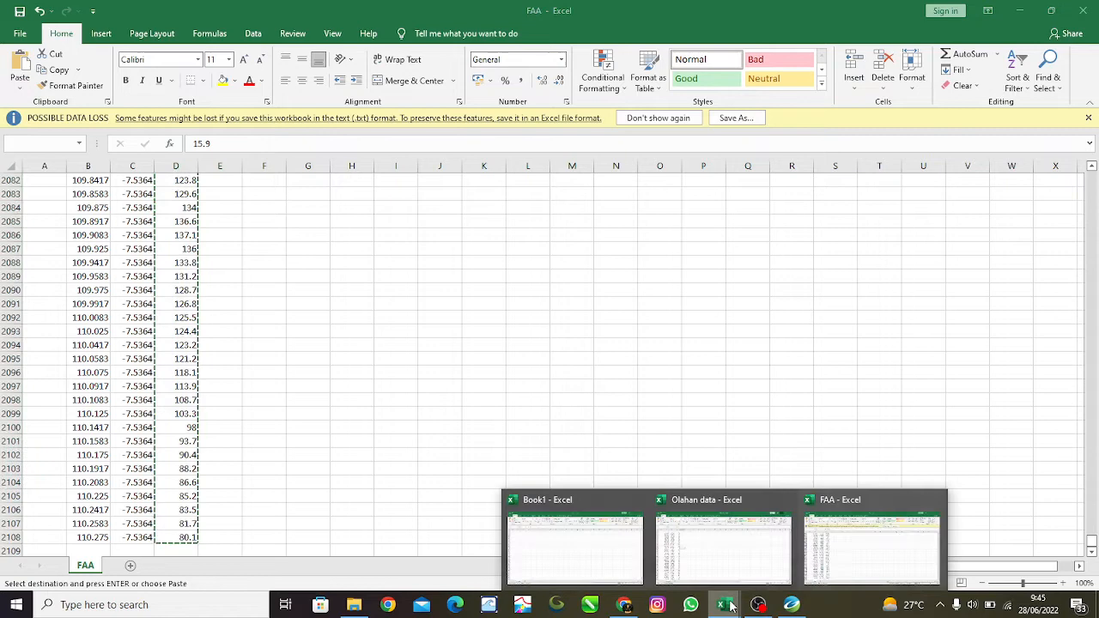
pyautogui.click(724, 550)
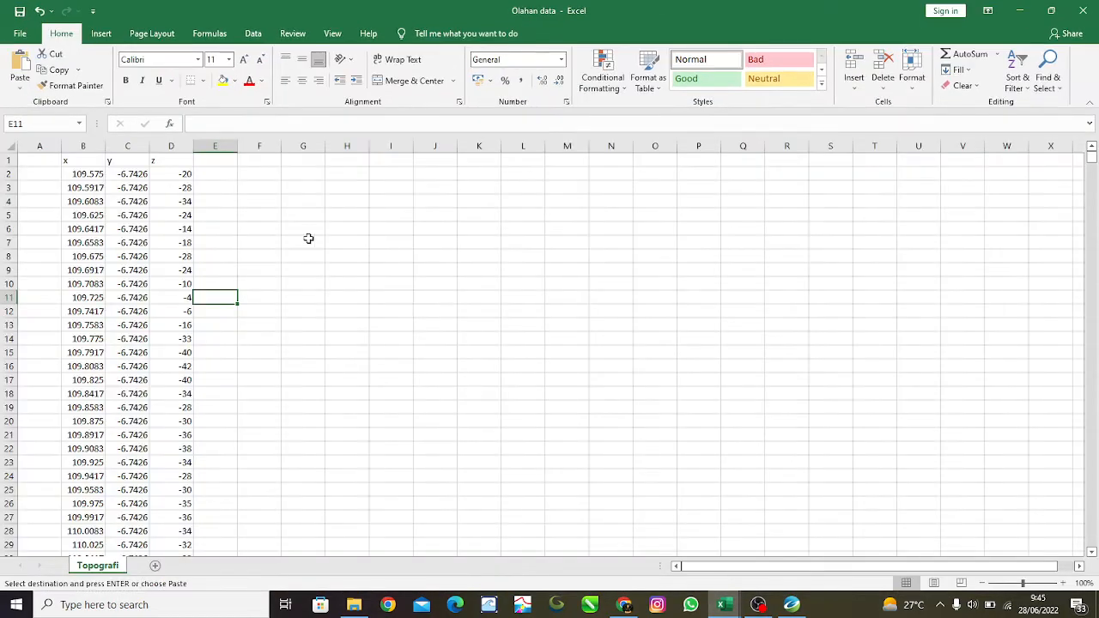
pyautogui.click(216, 162)
pyautogui.write('FAA')
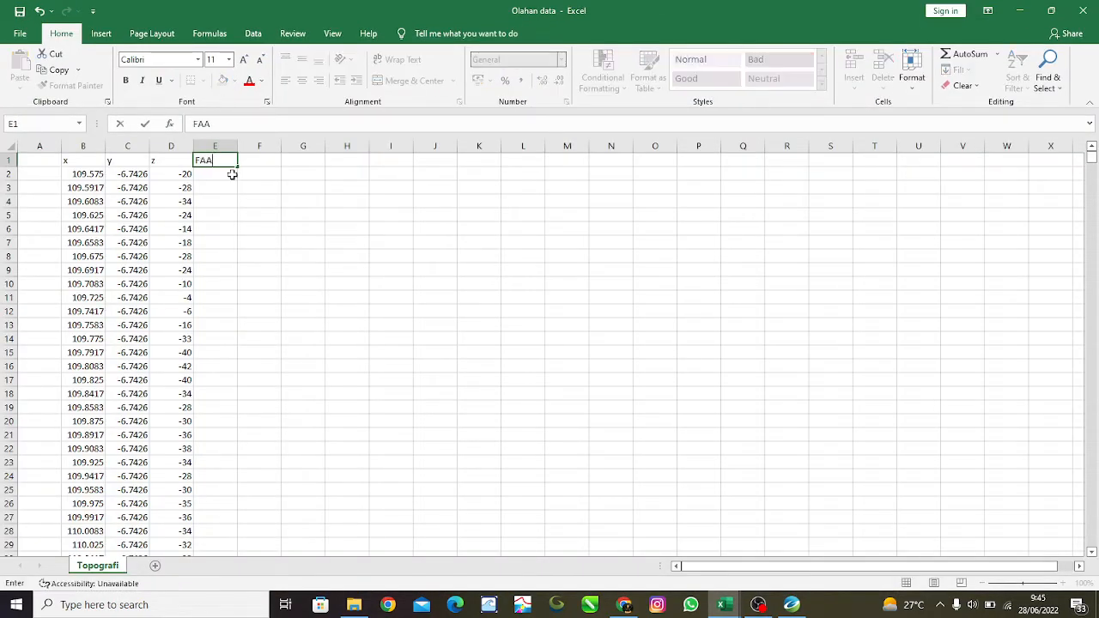
pyautogui.press('Return')
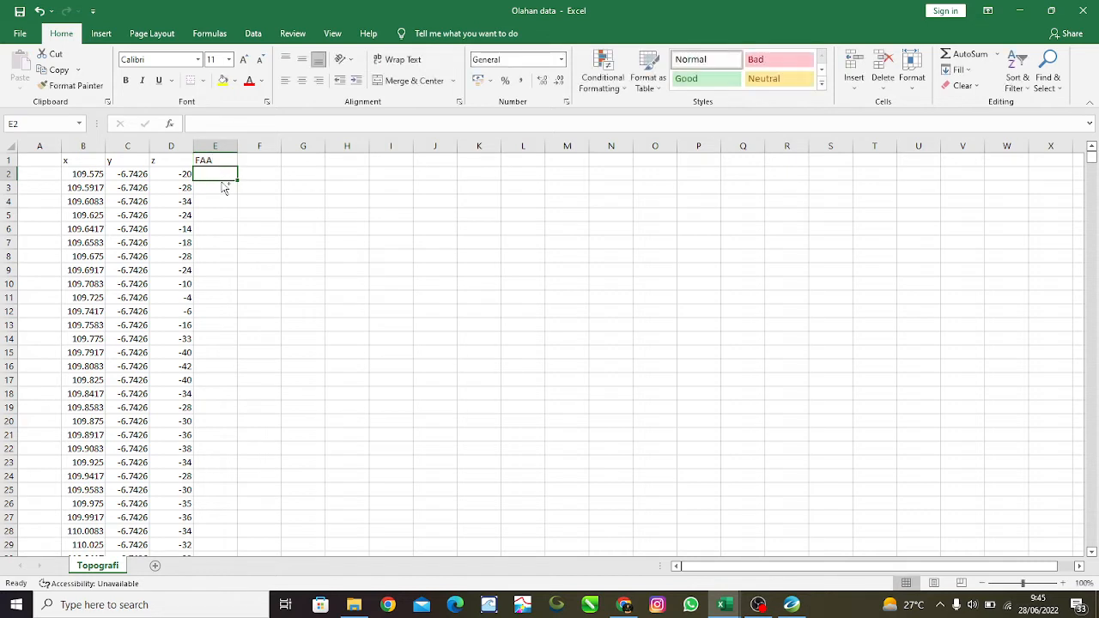
# Copy the FAA values from the FAA workbook again and paste them into column E of Olahan data, starting at E2
pyautogui.click(228, 215)
pyautogui.click(227, 174)
pyautogui.click(733, 612)
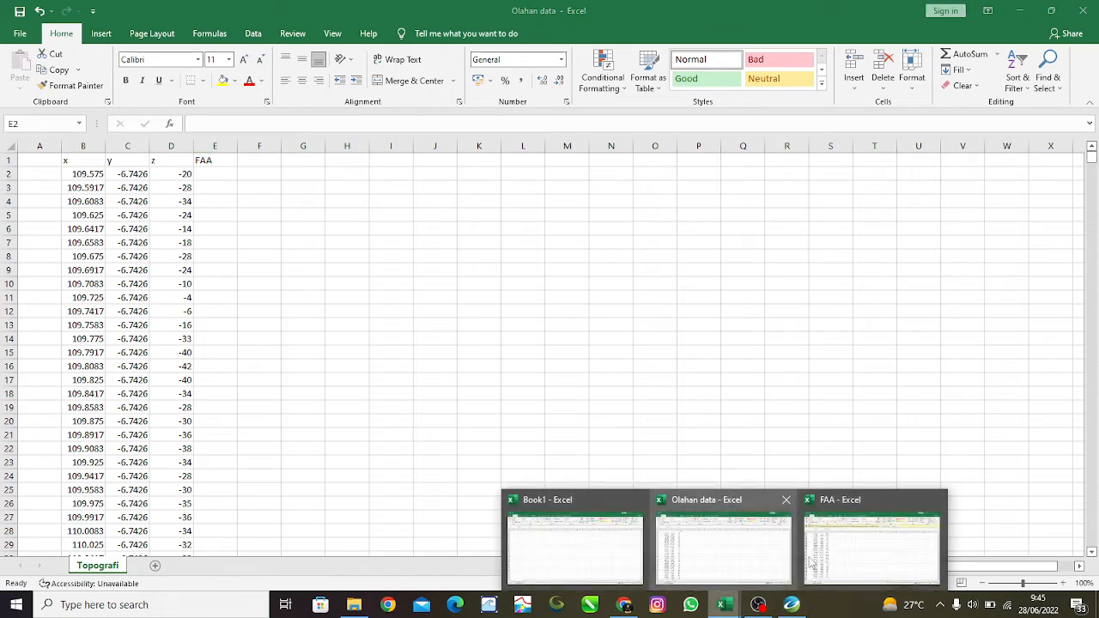
pyautogui.click(812, 564)
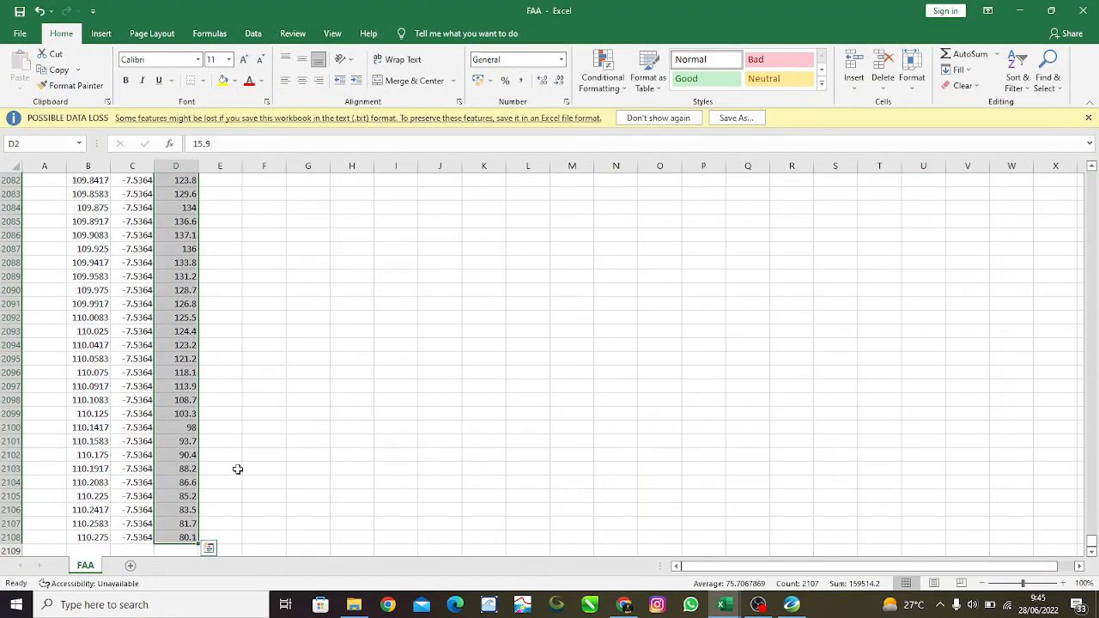
pyautogui.hotkey('ctrl', 'c')
pyautogui.moveTo(724, 605)
pyautogui.click(706, 571)
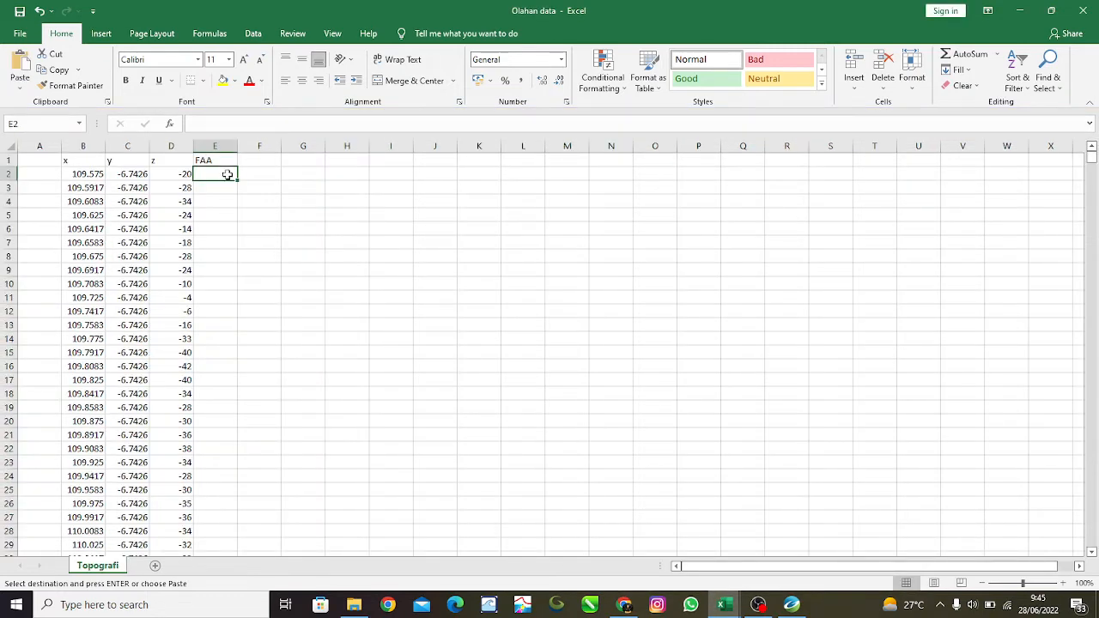
pyautogui.hotkey('ctrl', 'v')
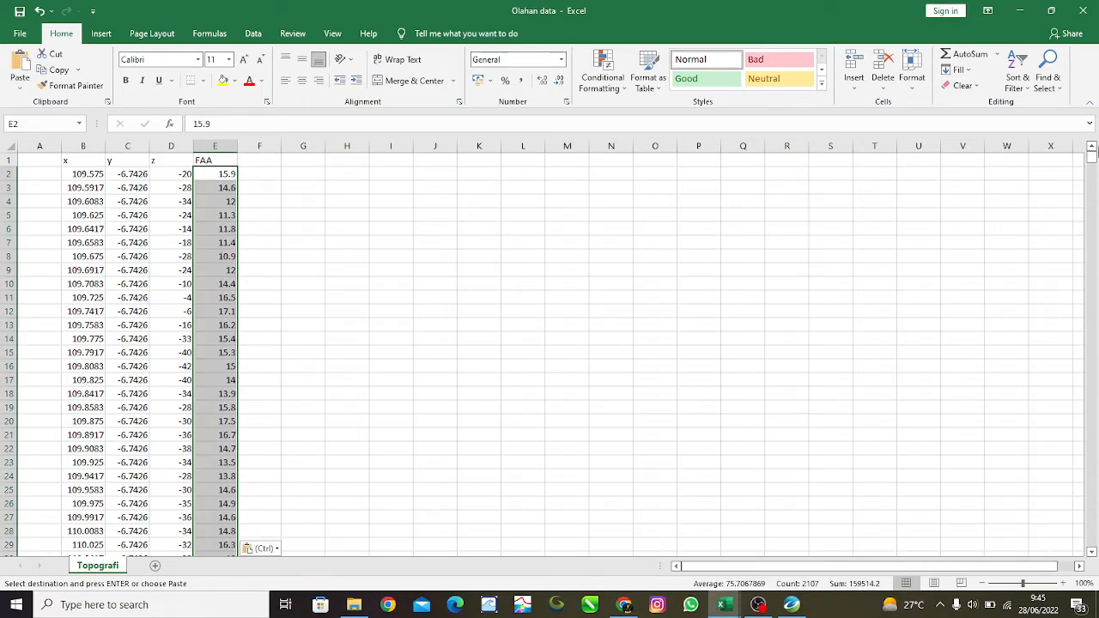
pyautogui.moveTo(1094, 161); pyautogui.dragTo(1084, 567)
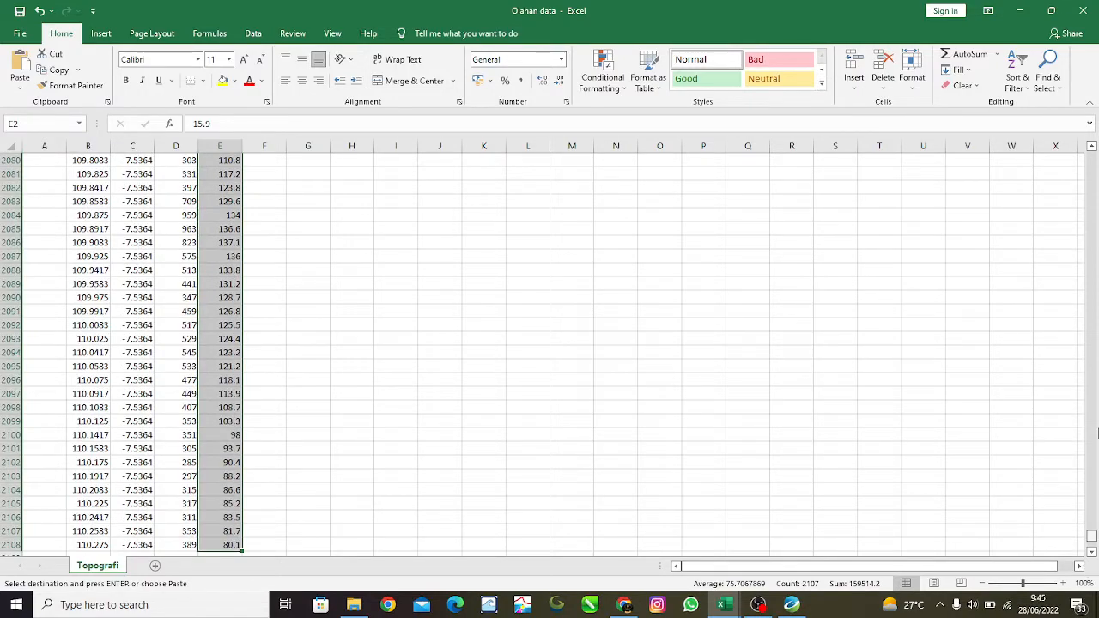
pyautogui.moveTo(1091, 545); pyautogui.dragTo(1069, 139)
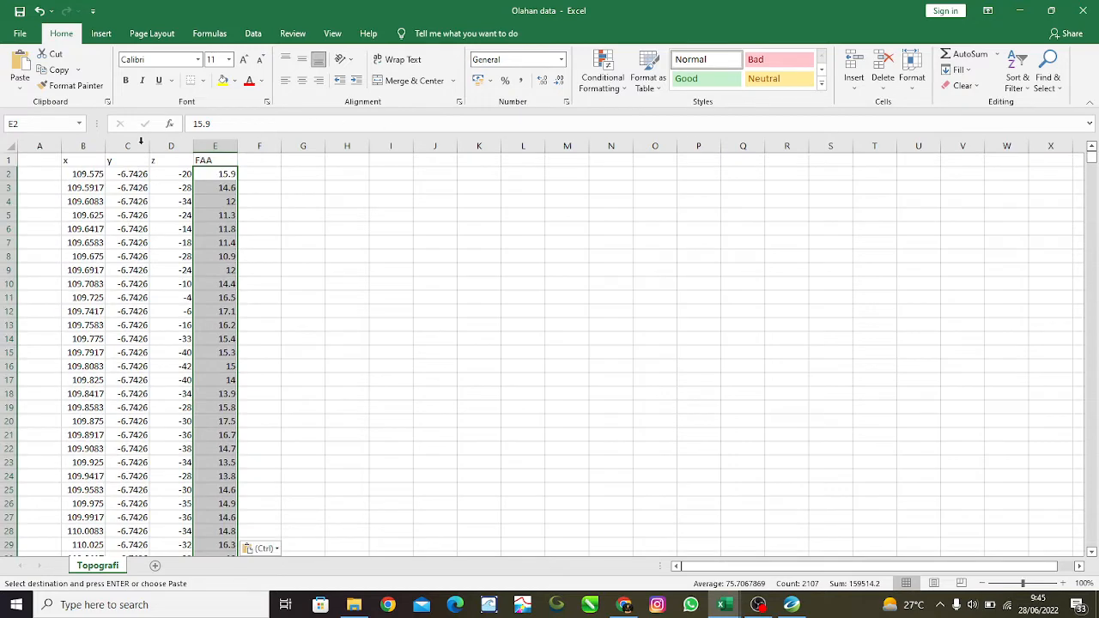
# Label cell A1 as NO for the numbering column
pyautogui.click(29, 171)
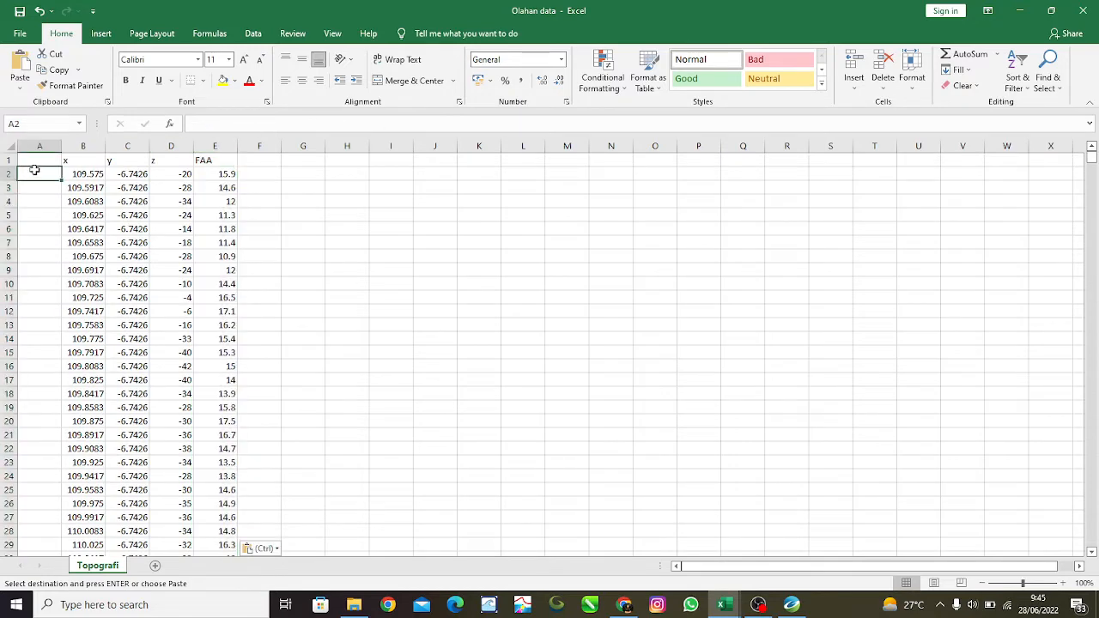
pyautogui.click(134, 164)
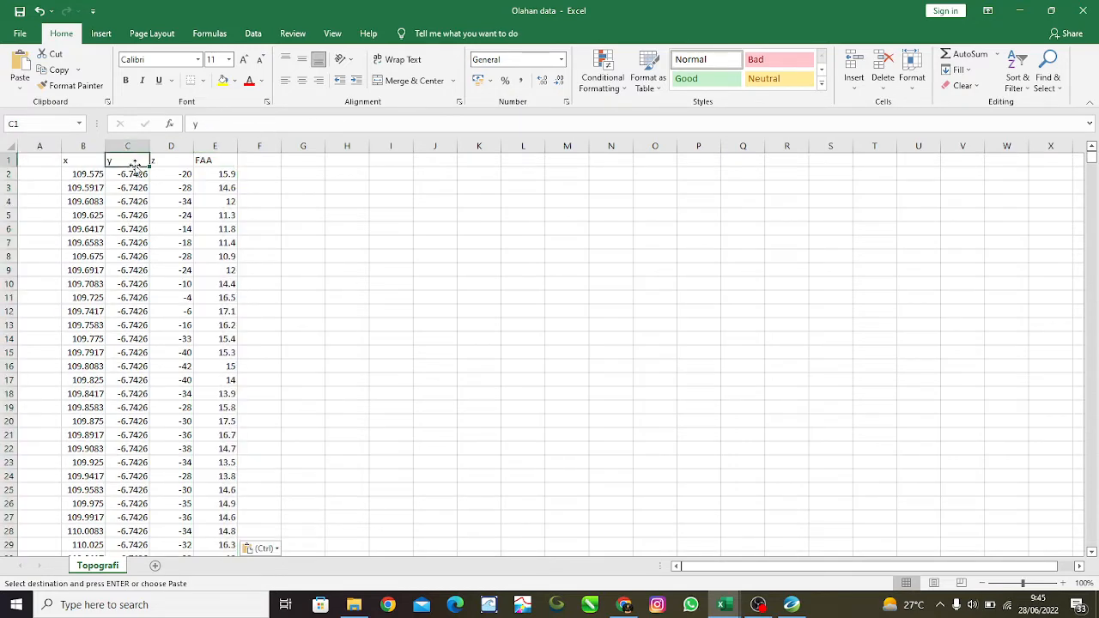
pyautogui.click(45, 171)
pyautogui.click(45, 161)
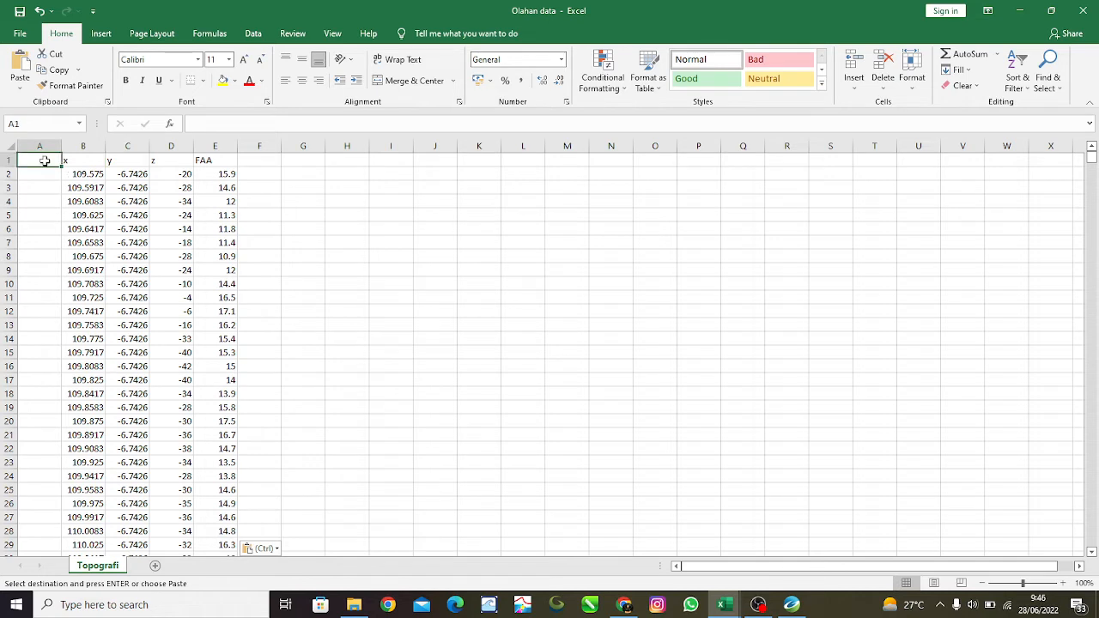
pyautogui.press('Escape')
pyautogui.write('NO')
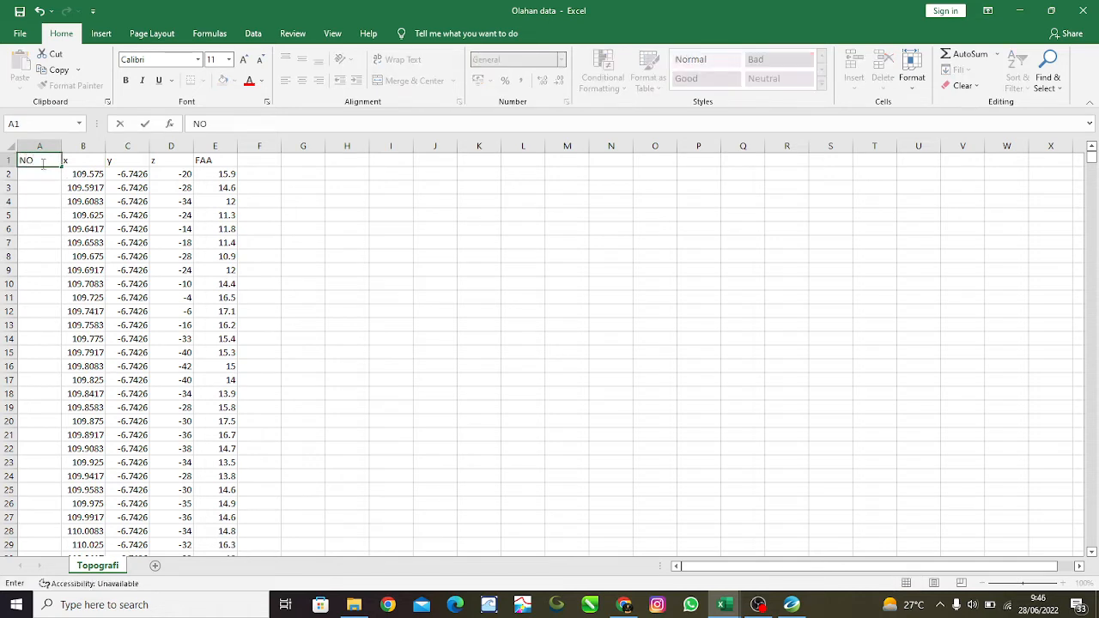
# Enter 1, 2 and 3 in cells A2 to A4 and fill the numbering down to the last data row
pyautogui.click(46, 177)
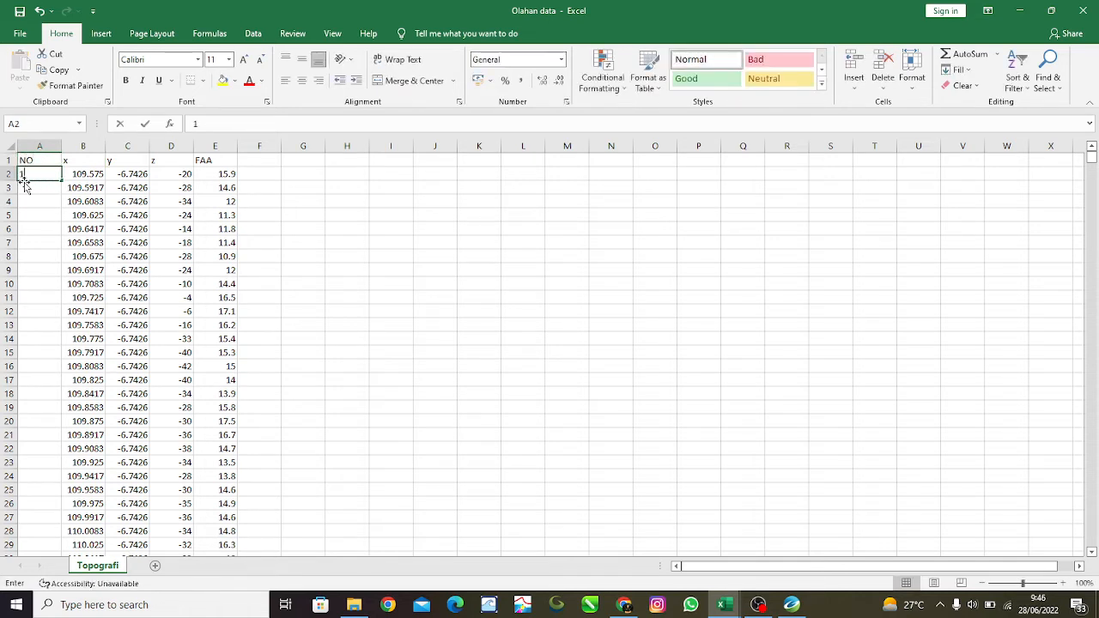
pyautogui.write('1')
pyautogui.click(34, 186)
pyautogui.write('2')
pyautogui.click(42, 202)
pyautogui.write('3')
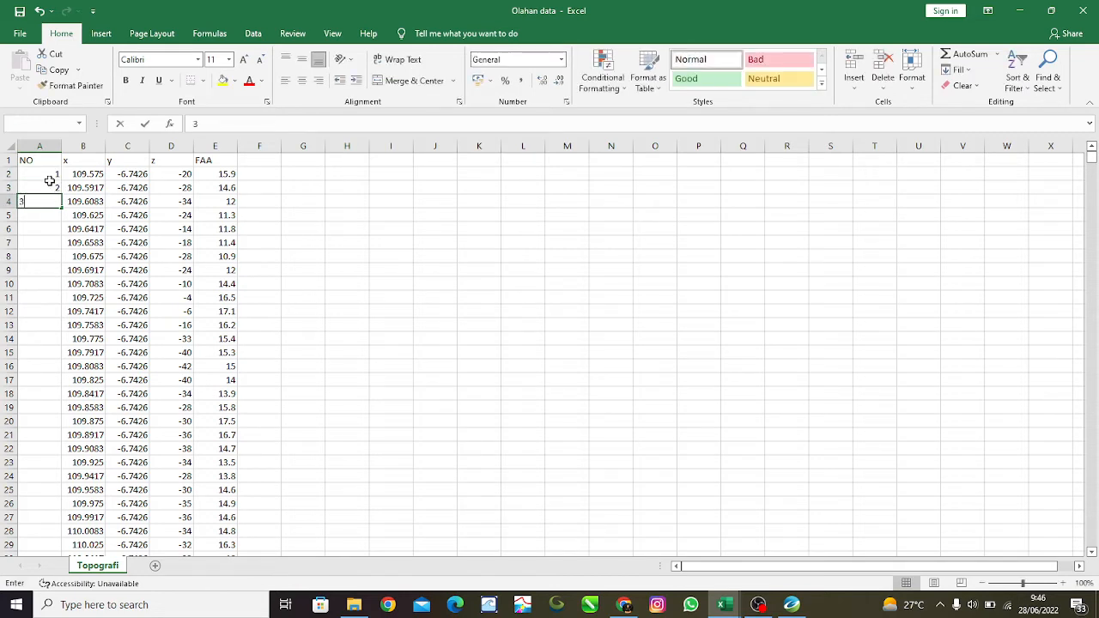
pyautogui.moveTo(51, 176); pyautogui.dragTo(57, 204)
pyautogui.doubleClick(62, 208)
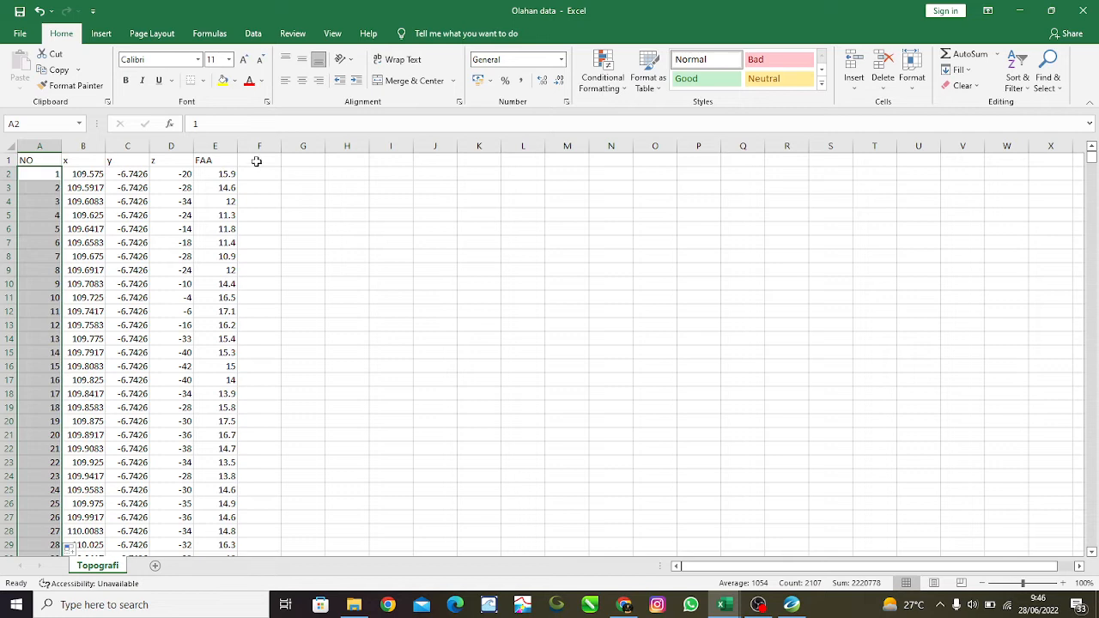
# Label cell G1 as ABS and cell H1 as ABL
pyautogui.click(320, 162)
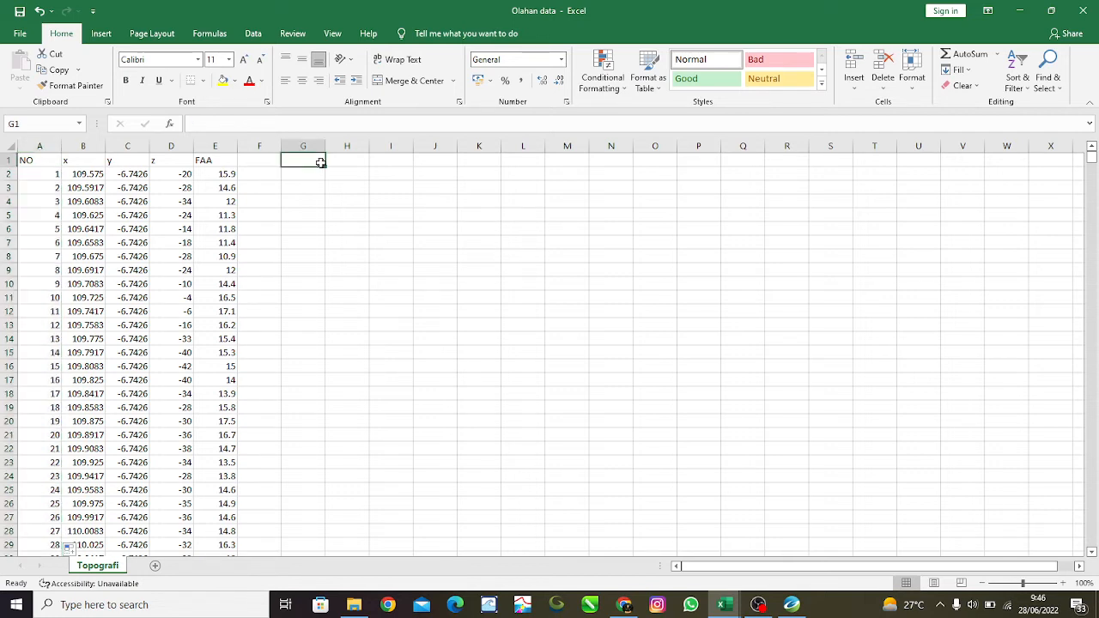
pyautogui.write('ABS')
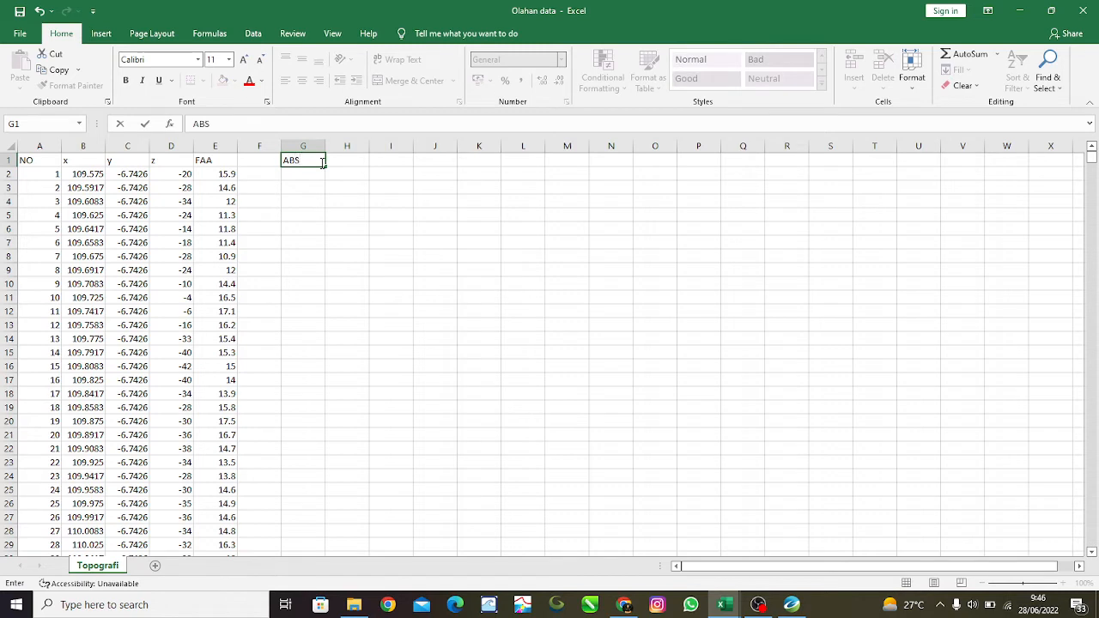
pyautogui.press('Tab')
pyautogui.write('AB')
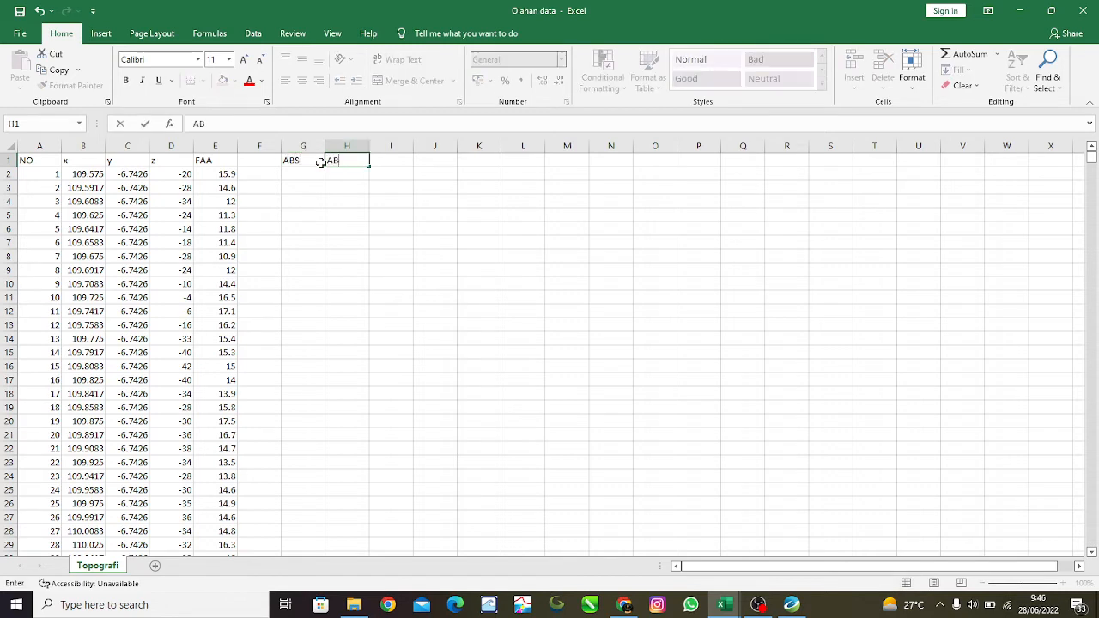
pyautogui.click(278, 176)
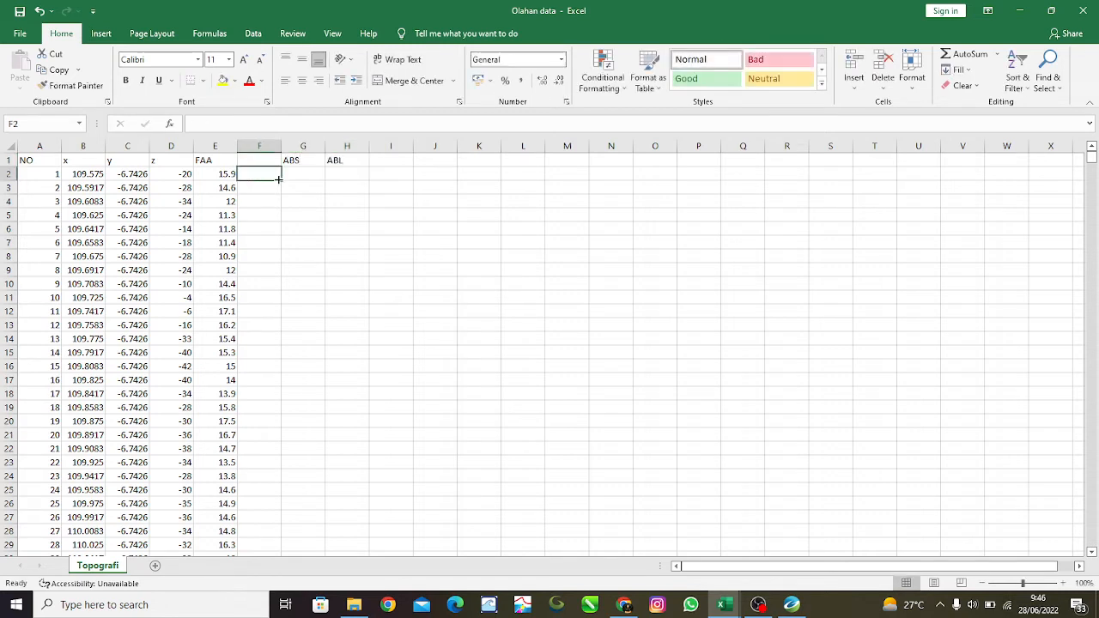
pyautogui.click(258, 160)
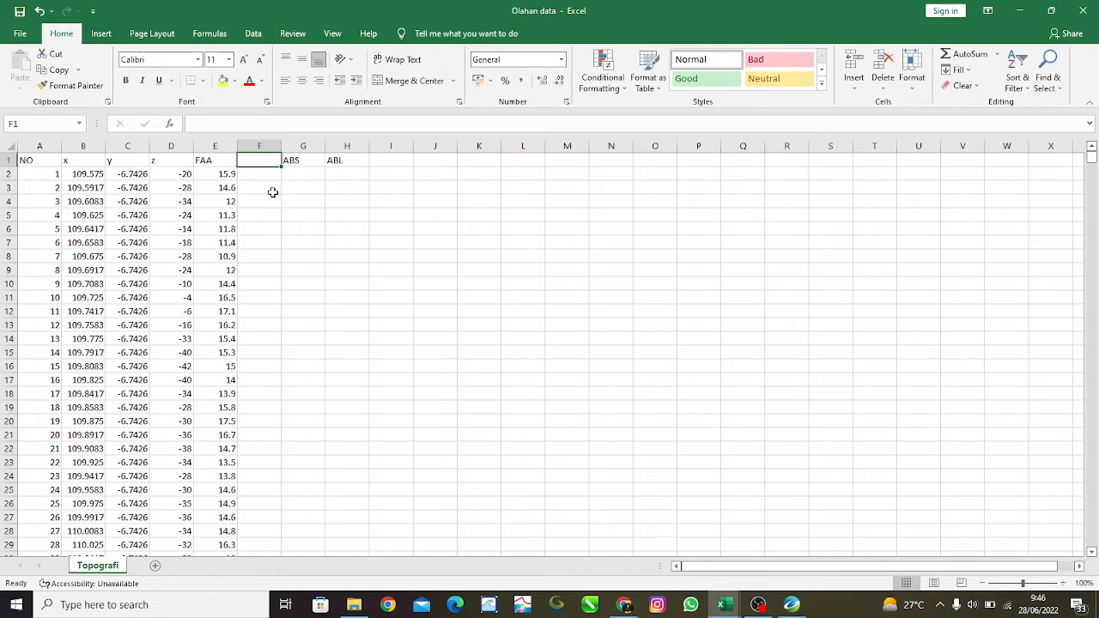
pyautogui.write('=====')
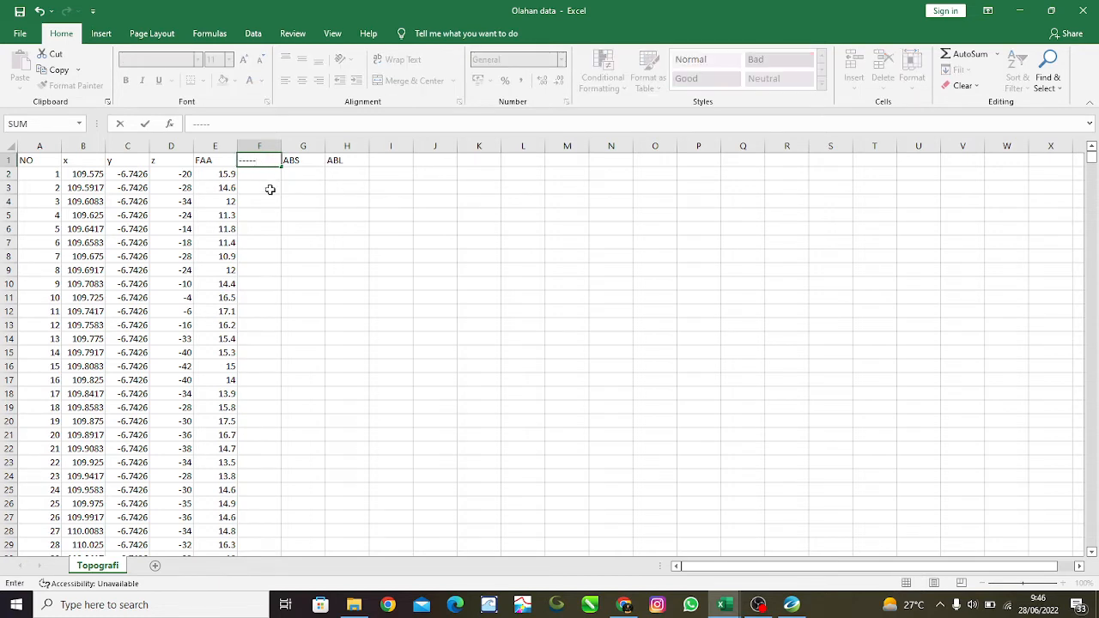
pyautogui.write('----')
pyautogui.click(267, 184)
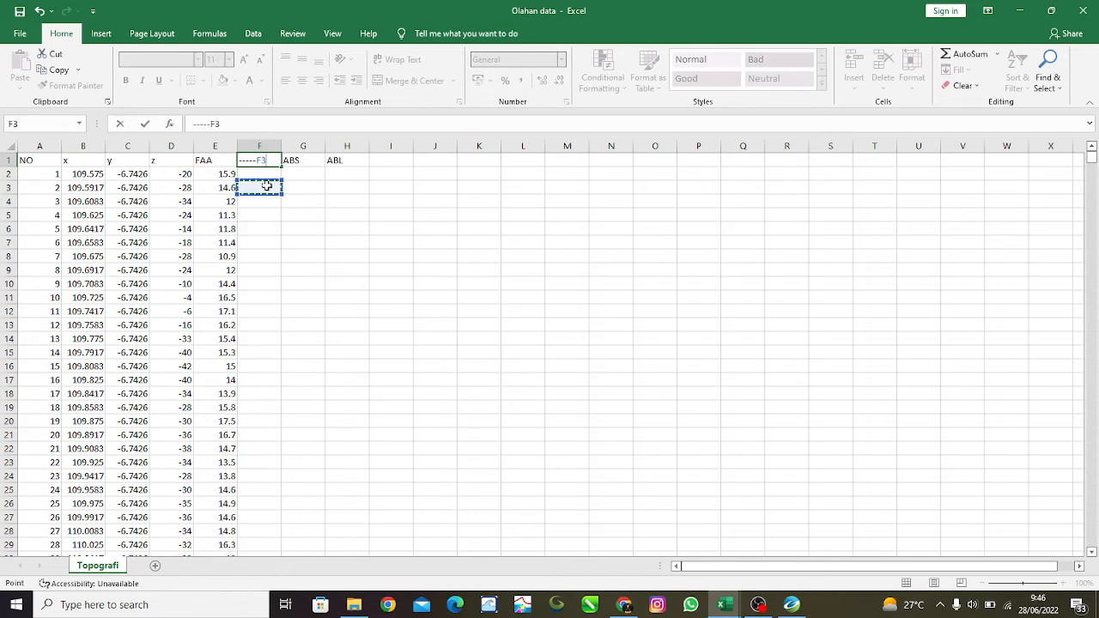
pyautogui.press('Return')
pyautogui.click(258, 156)
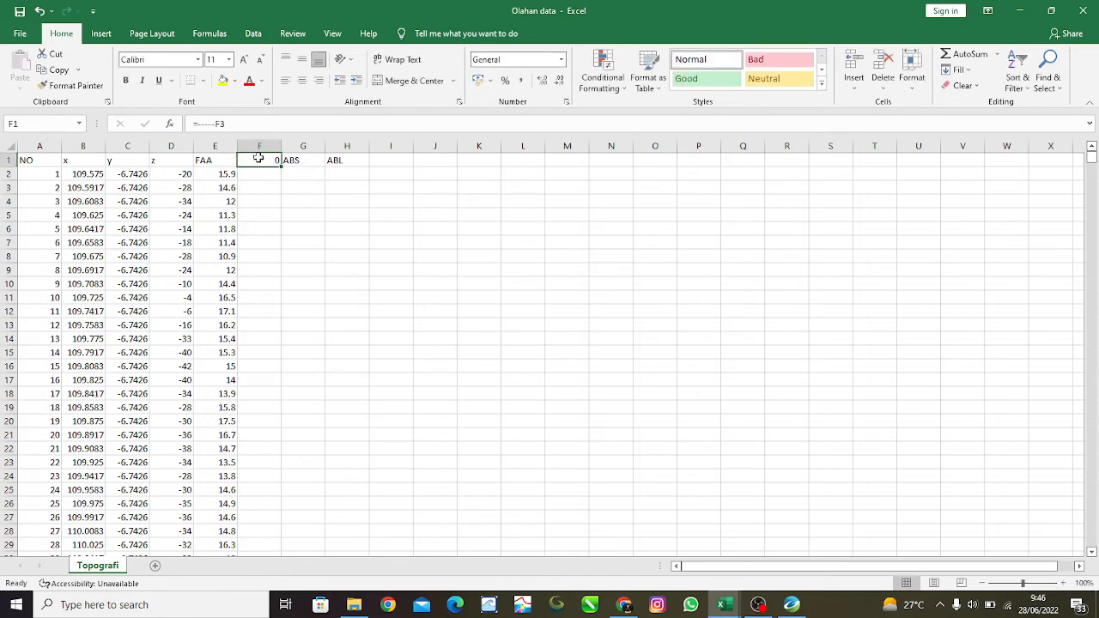
pyautogui.write('--')
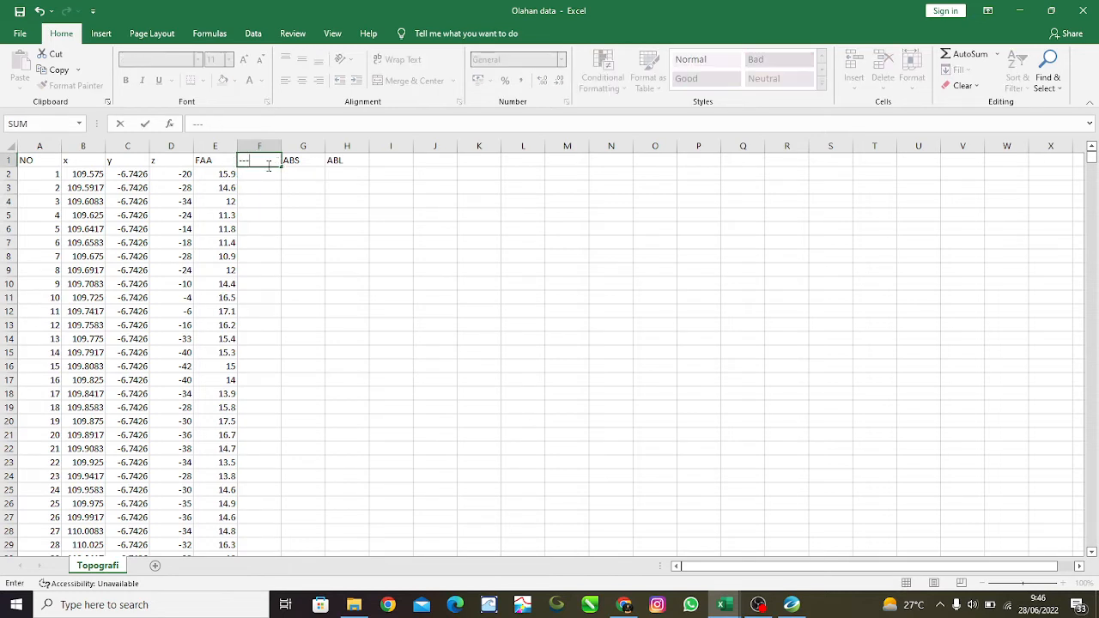
pyautogui.write('-')
pyautogui.press('Return')
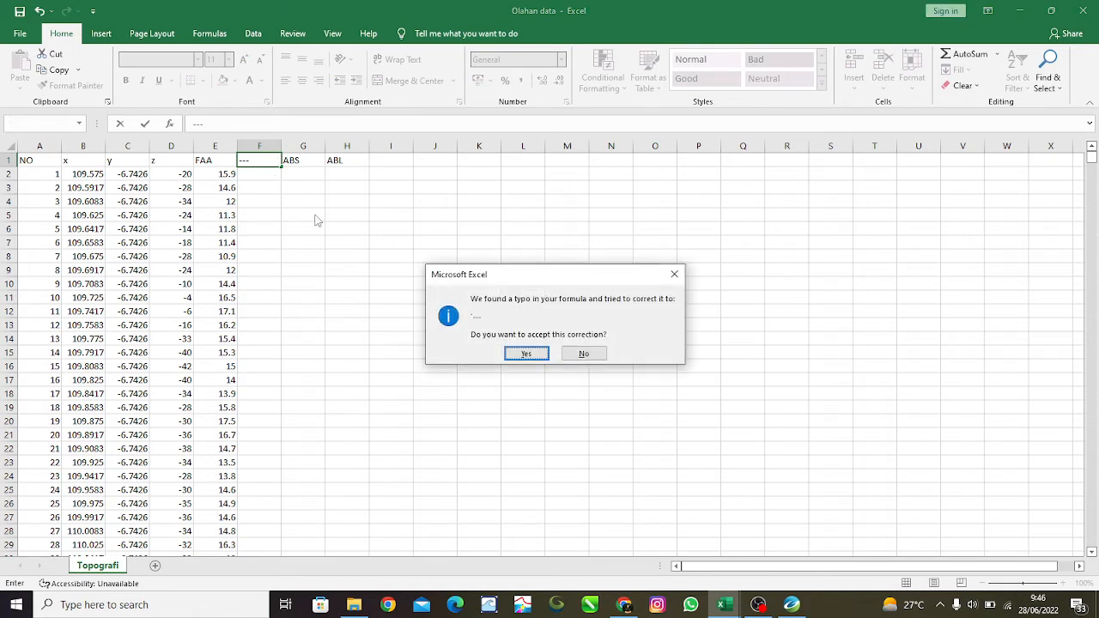
pyautogui.click(583, 353)
pyautogui.press('Return')
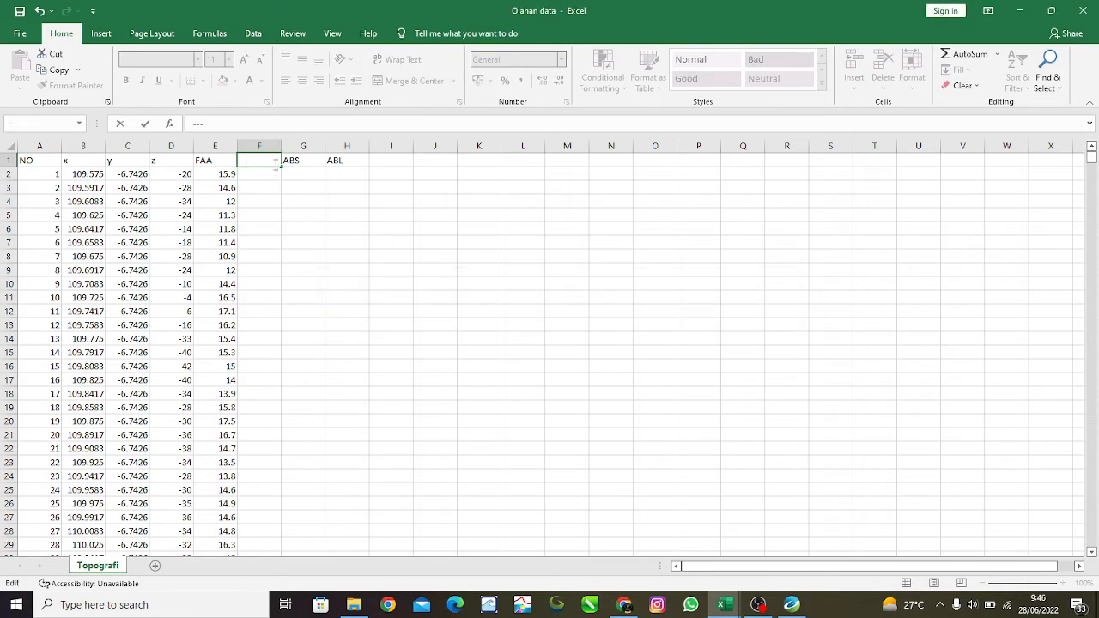
pyautogui.press('BackSpace')
pyautogui.press('BackSpace')
pyautogui.press('BackSpace')
pyautogui.click(317, 231)
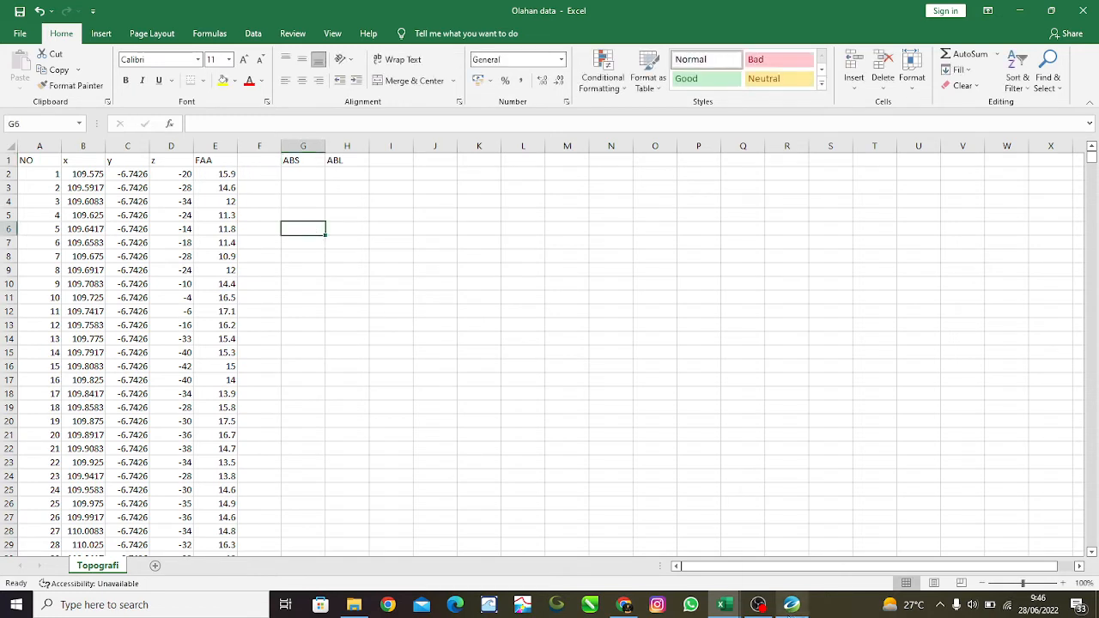
# Switch to Oasis montaj with the Peta project and maximize its window
pyautogui.click(796, 607)
pyautogui.click(570, 323)
pyautogui.click(792, 604)
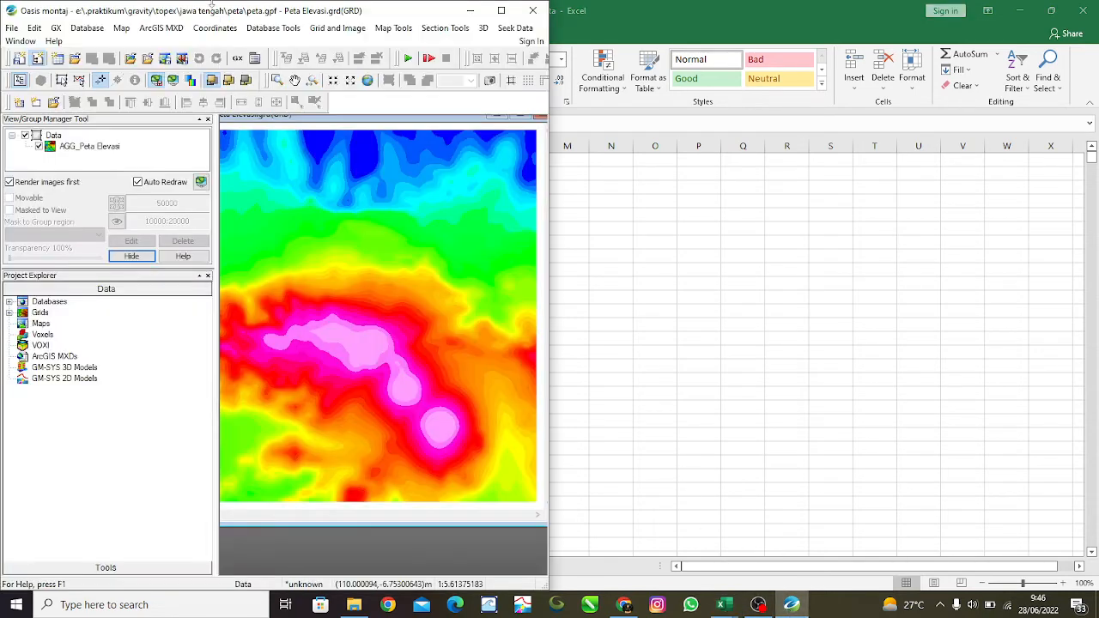
pyautogui.click(501, 11)
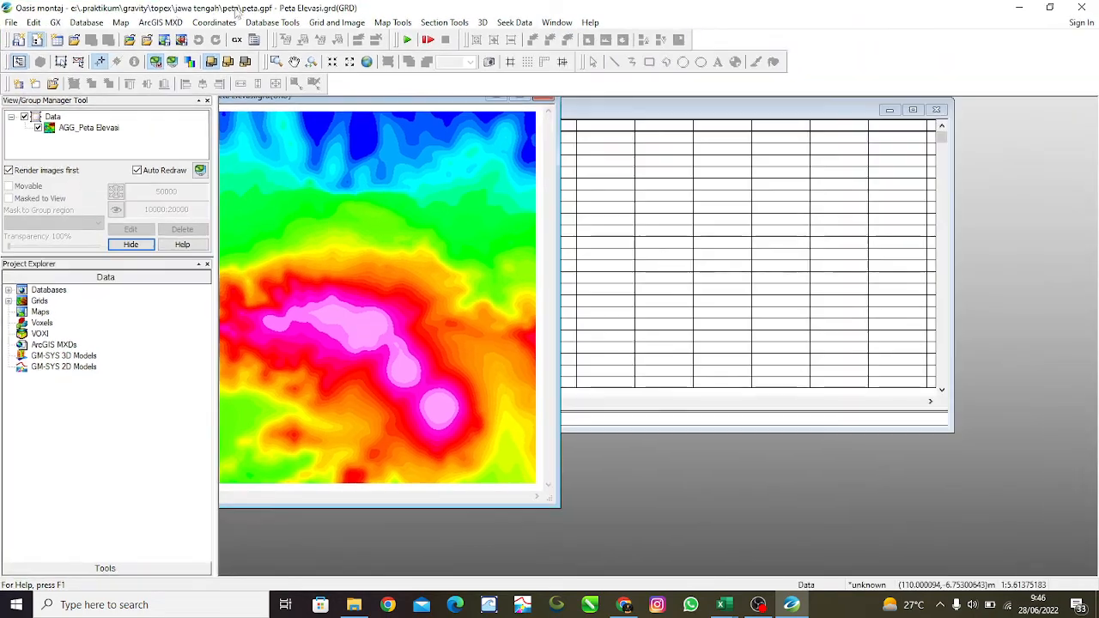
# Start importing the Excel file Olahan data.xls into the current Peta database with the Selected Sheet & Columns selection
pyautogui.click(87, 22)
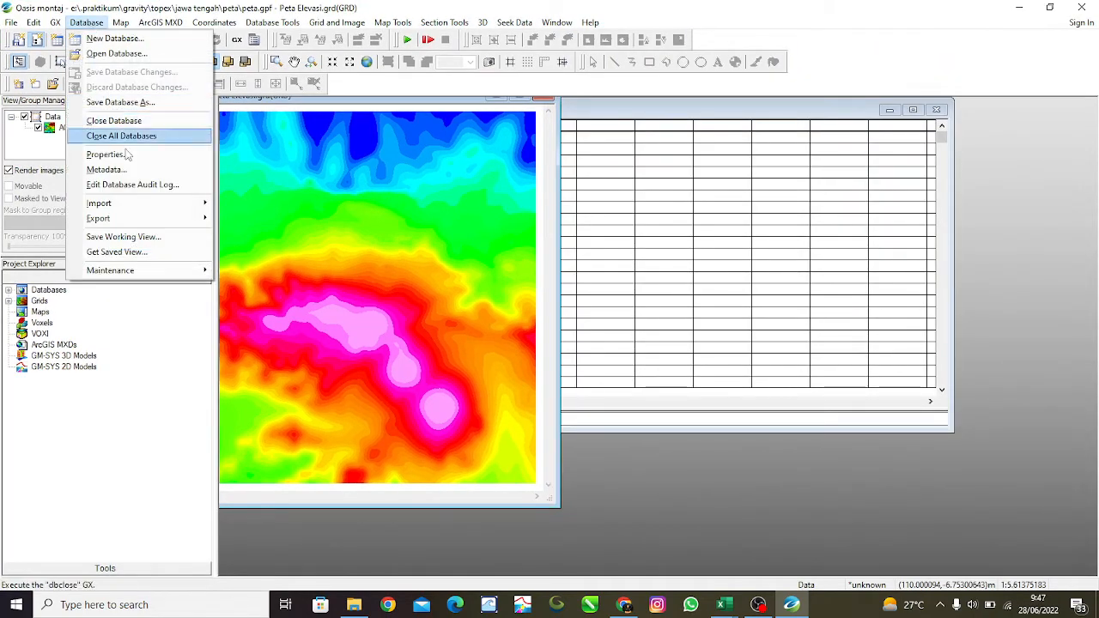
pyautogui.moveTo(129, 204)
pyautogui.moveTo(258, 234)
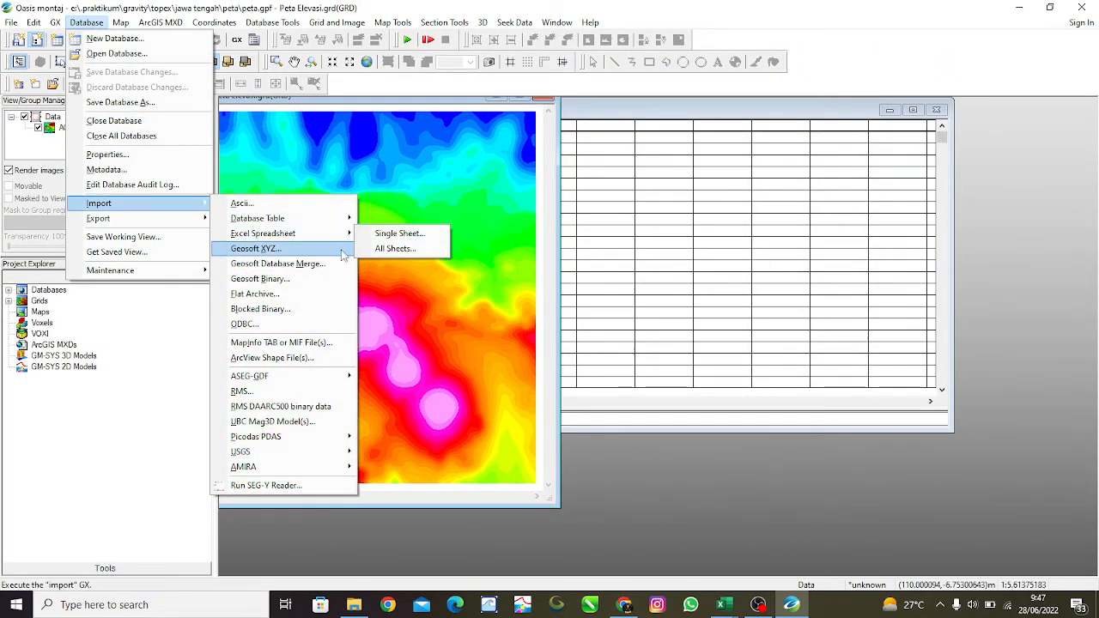
pyautogui.click(392, 247)
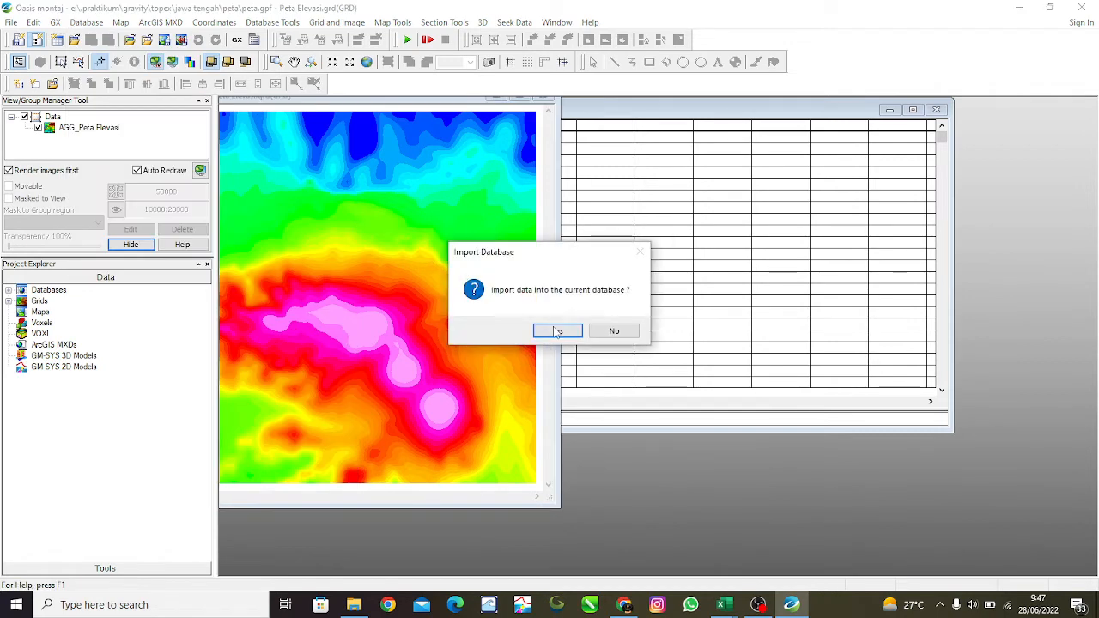
pyautogui.click(557, 333)
pyautogui.click(640, 280)
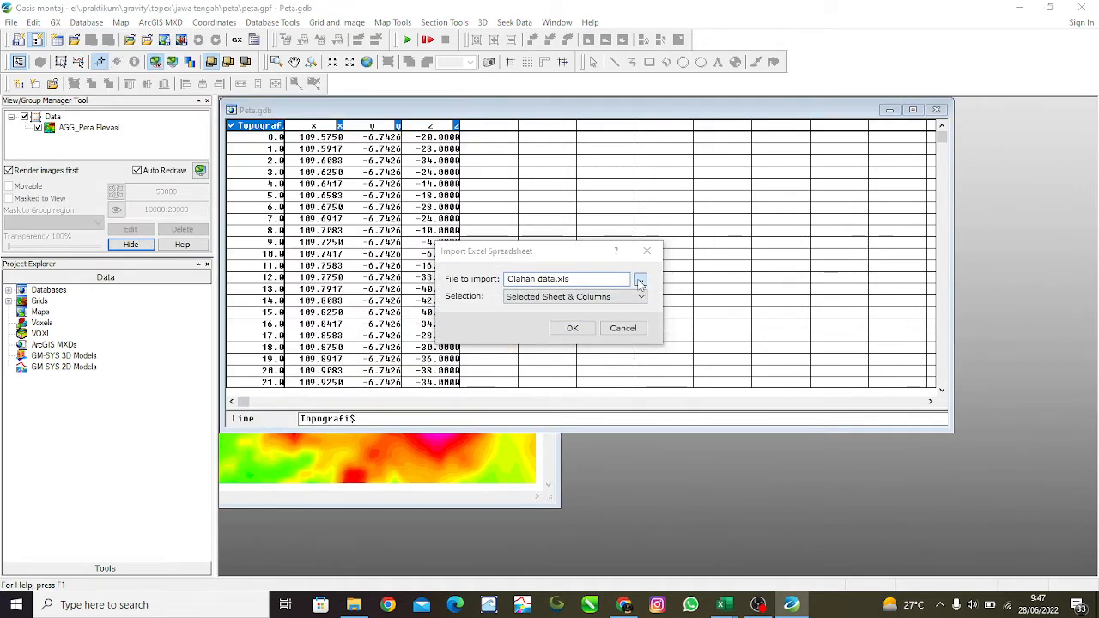
pyautogui.click(601, 353)
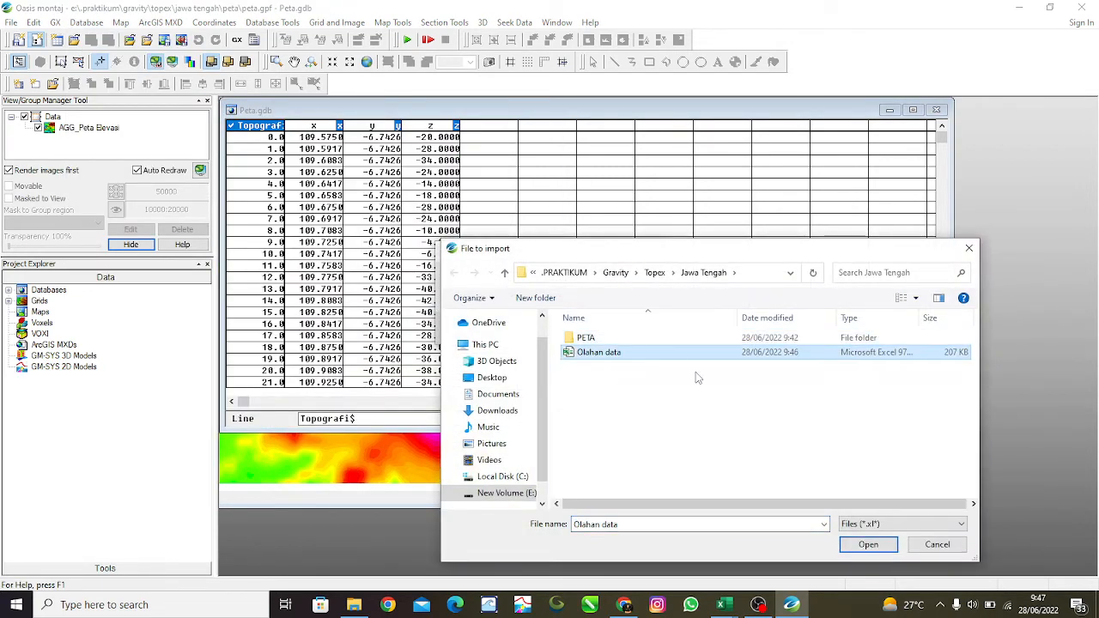
pyautogui.click(870, 547)
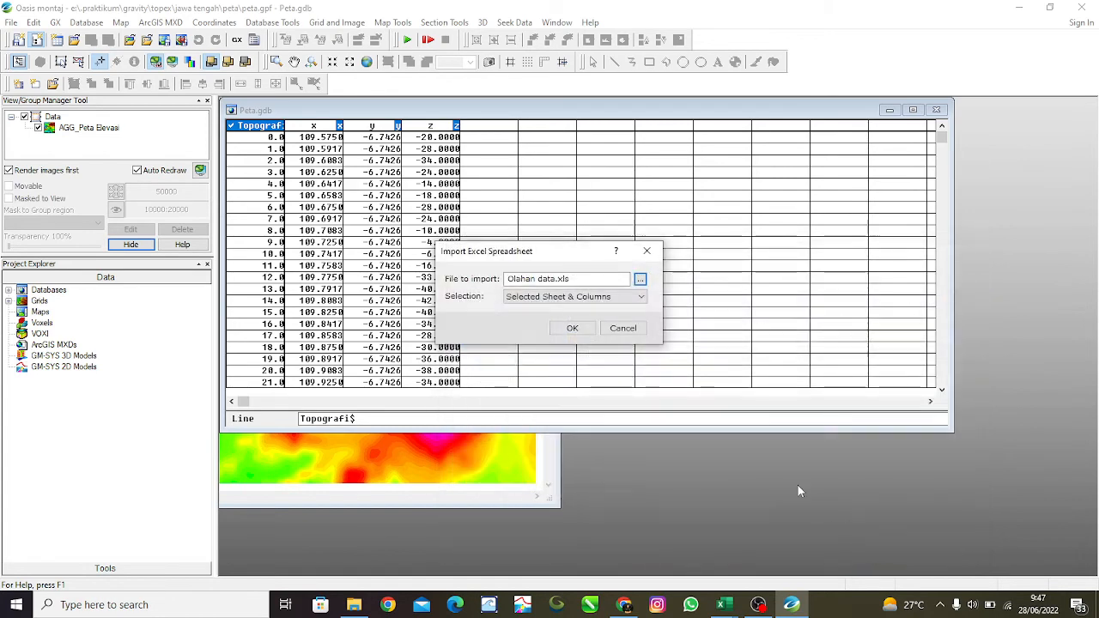
pyautogui.click(571, 330)
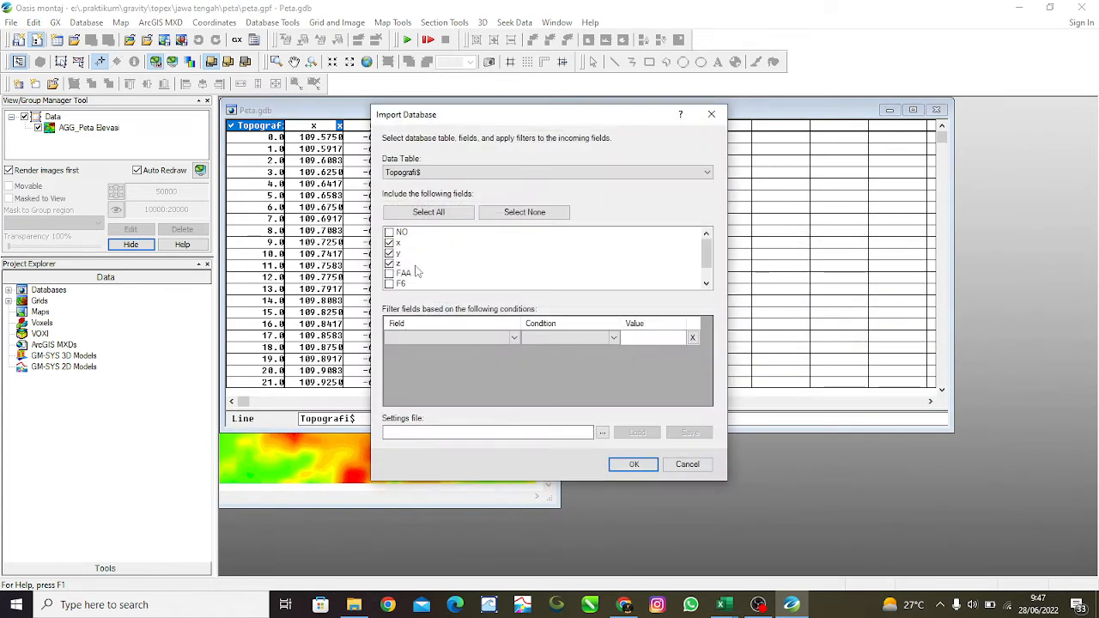
# Include the FAA field along with x, y and z from the Topografi$ table and import them into the database
pyautogui.scroll(-1, 401, 273)
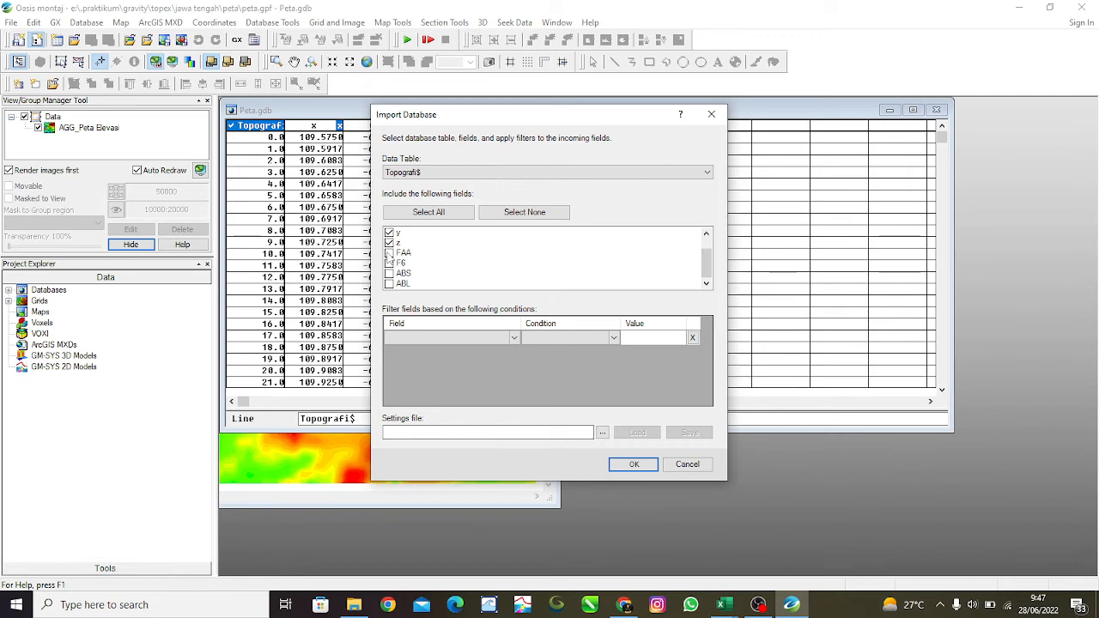
pyautogui.click(389, 253)
pyautogui.scroll(1, 422, 277)
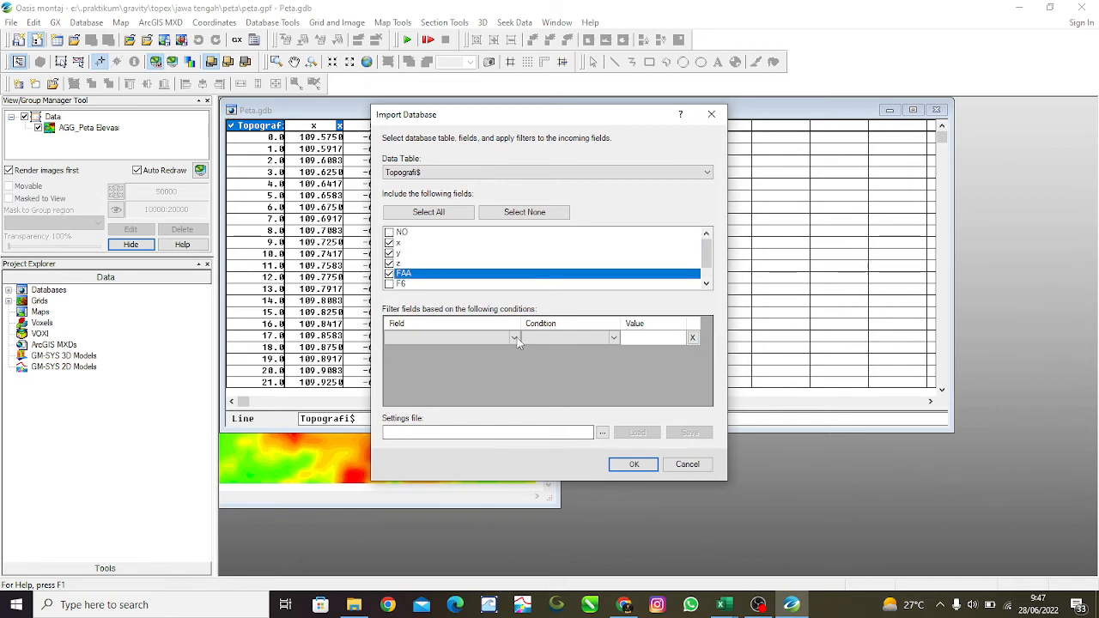
pyautogui.click(634, 465)
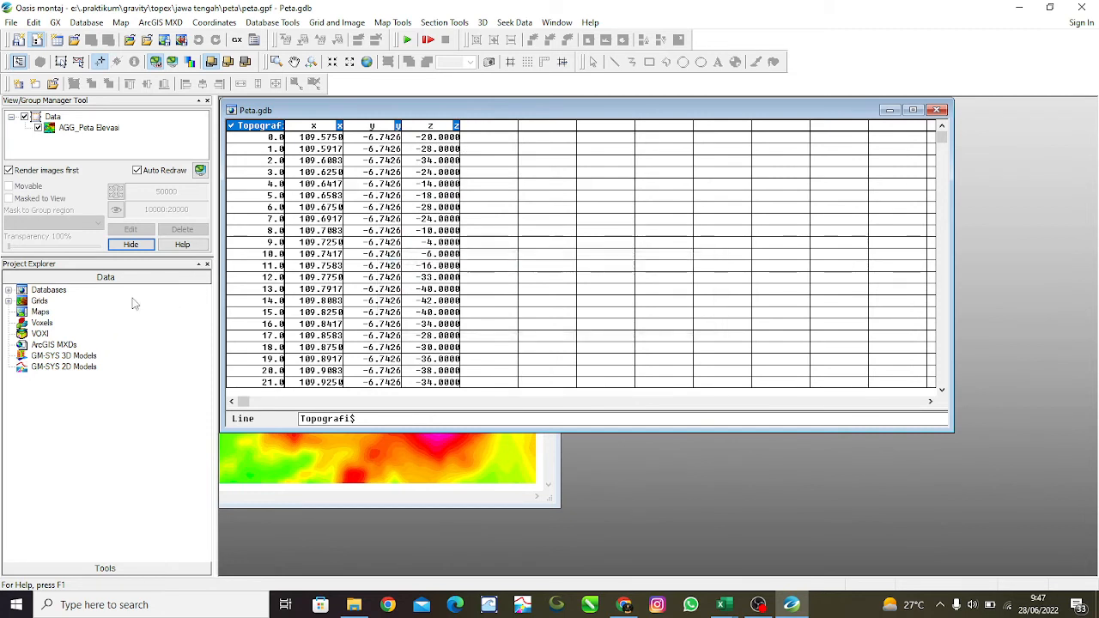
pyautogui.click(496, 149)
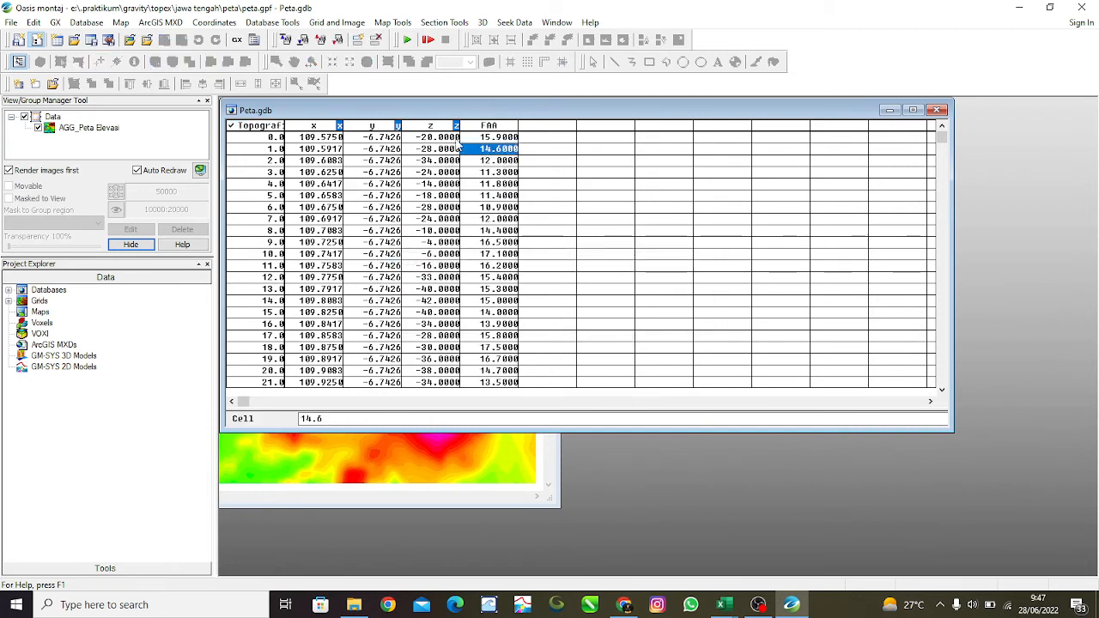
# Grid the FAA channel with Minimum Curvature, naming the output grid Peta FAA
pyautogui.click(337, 22)
pyautogui.moveTo(355, 39)
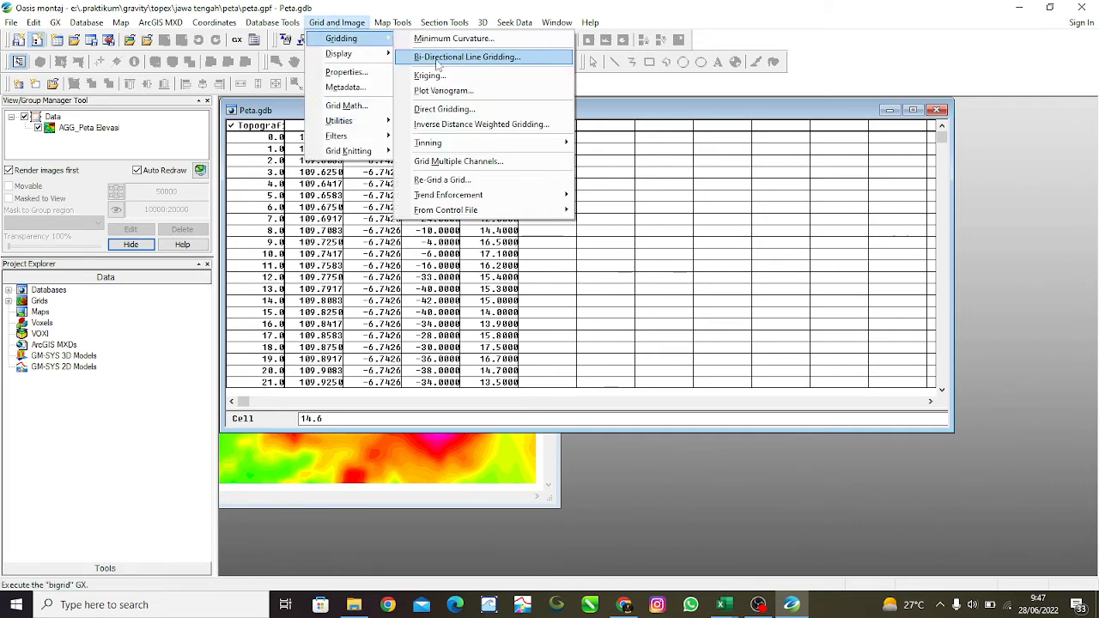
pyautogui.click(451, 39)
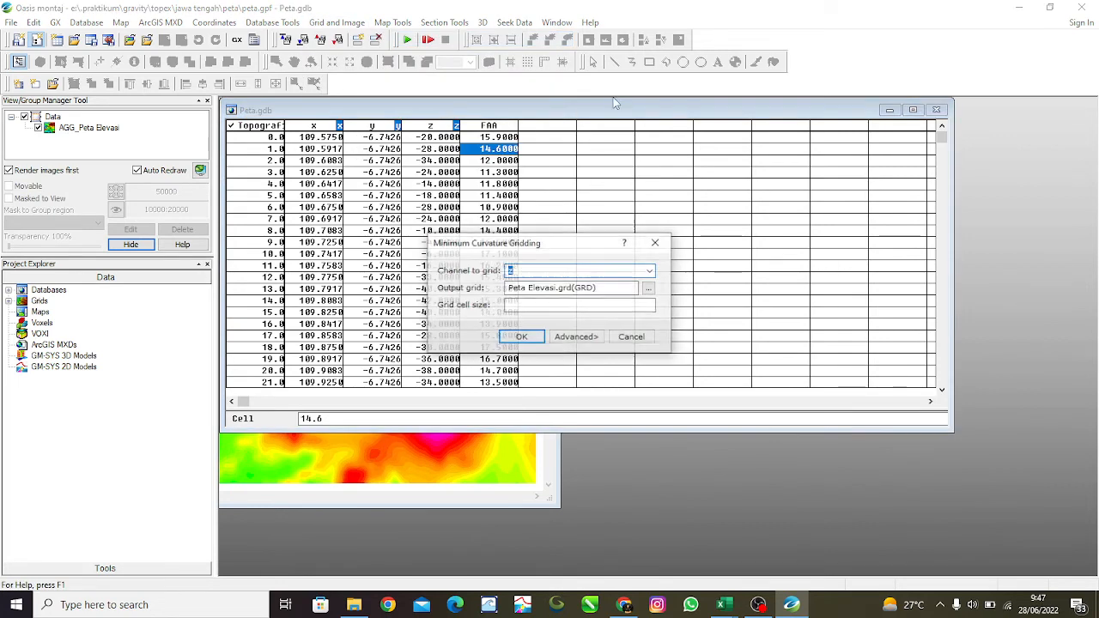
pyautogui.click(651, 271)
pyautogui.click(607, 283)
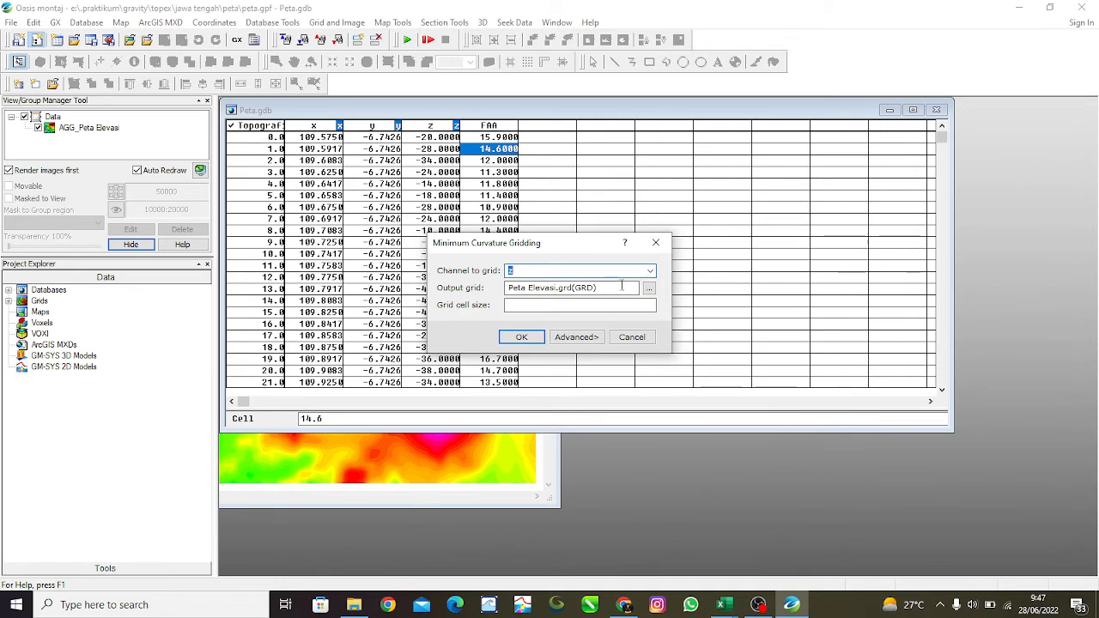
pyautogui.click(650, 271)
pyautogui.click(647, 290)
pyautogui.press('Tab')
pyautogui.write('Pe')
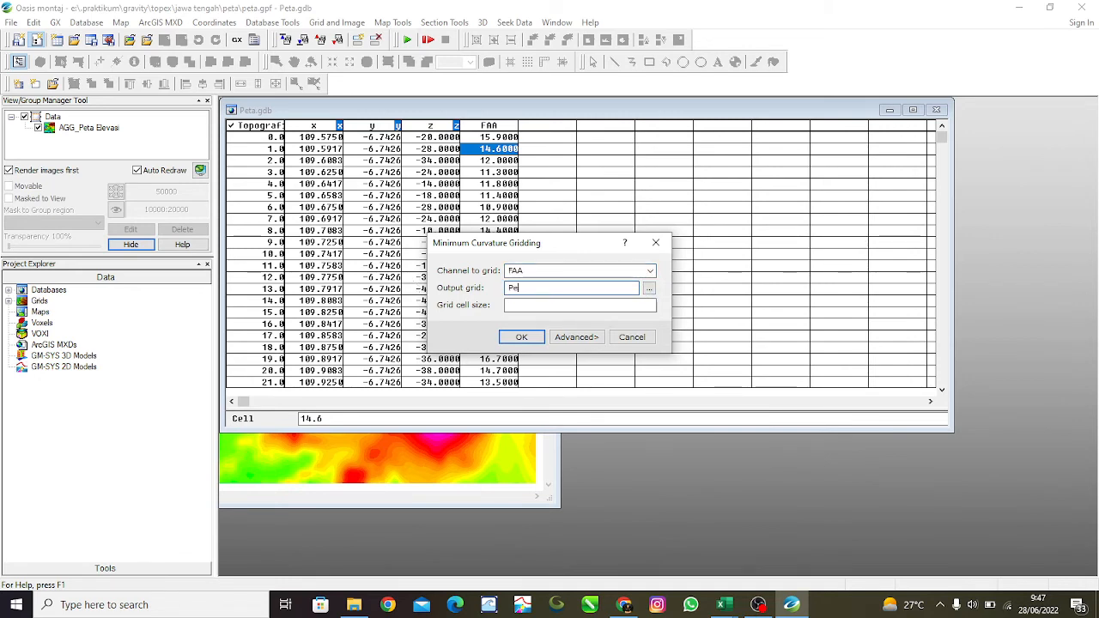
pyautogui.write('ta FAA')
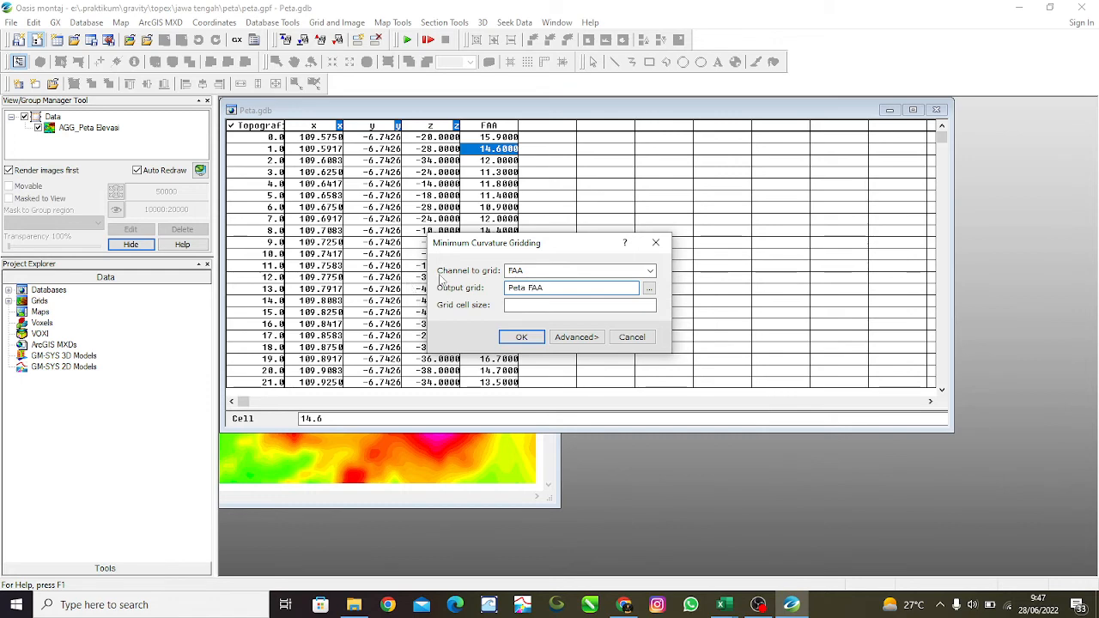
pyautogui.click(522, 338)
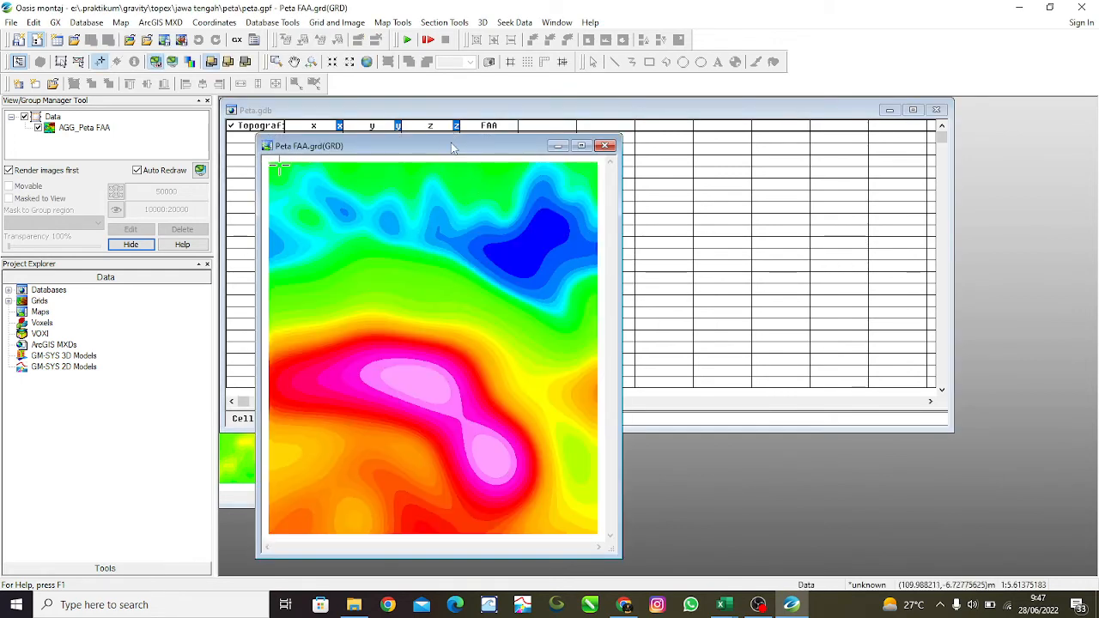
# Arrange the Peta FAA and Peta Elevasi grid maps side by side
pyautogui.moveTo(453, 148); pyautogui.dragTo(815, 156)
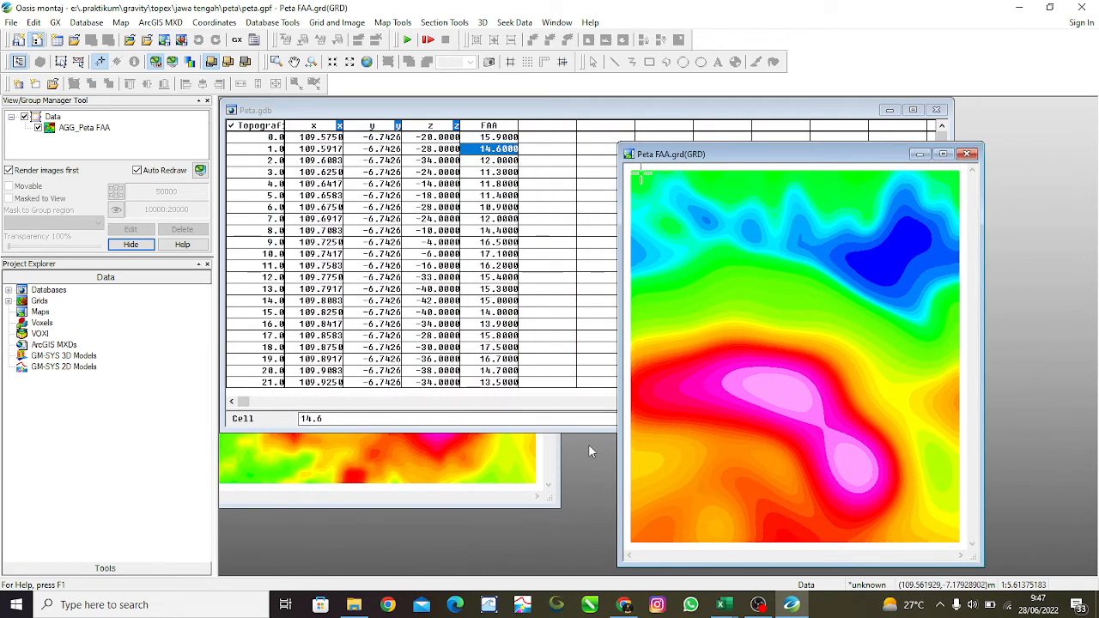
pyautogui.click(561, 439)
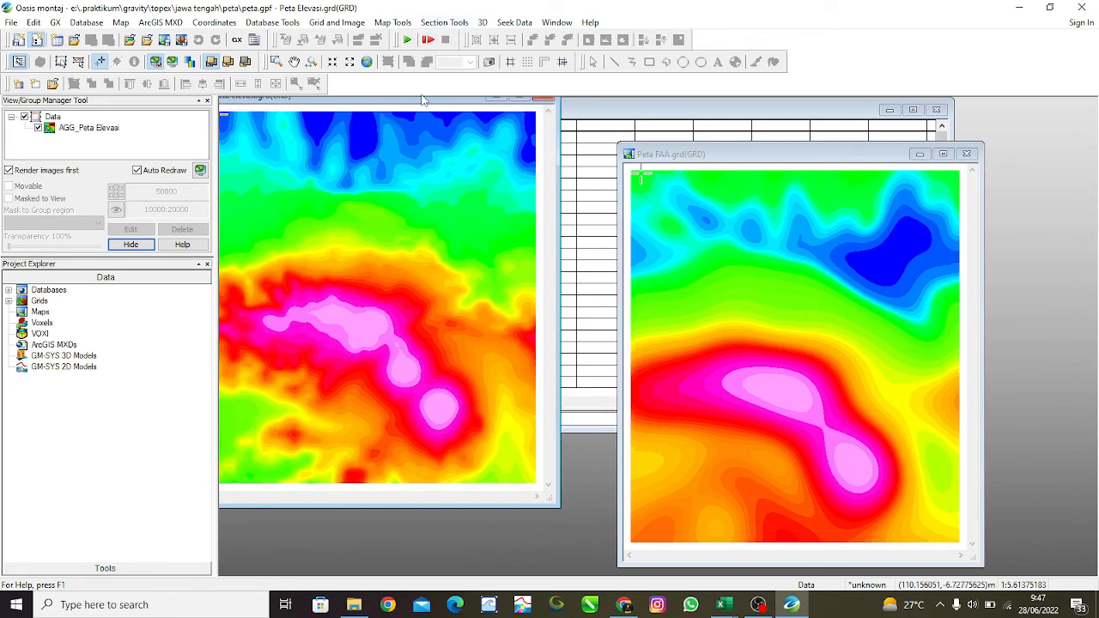
pyautogui.moveTo(422, 103); pyautogui.dragTo(466, 161)
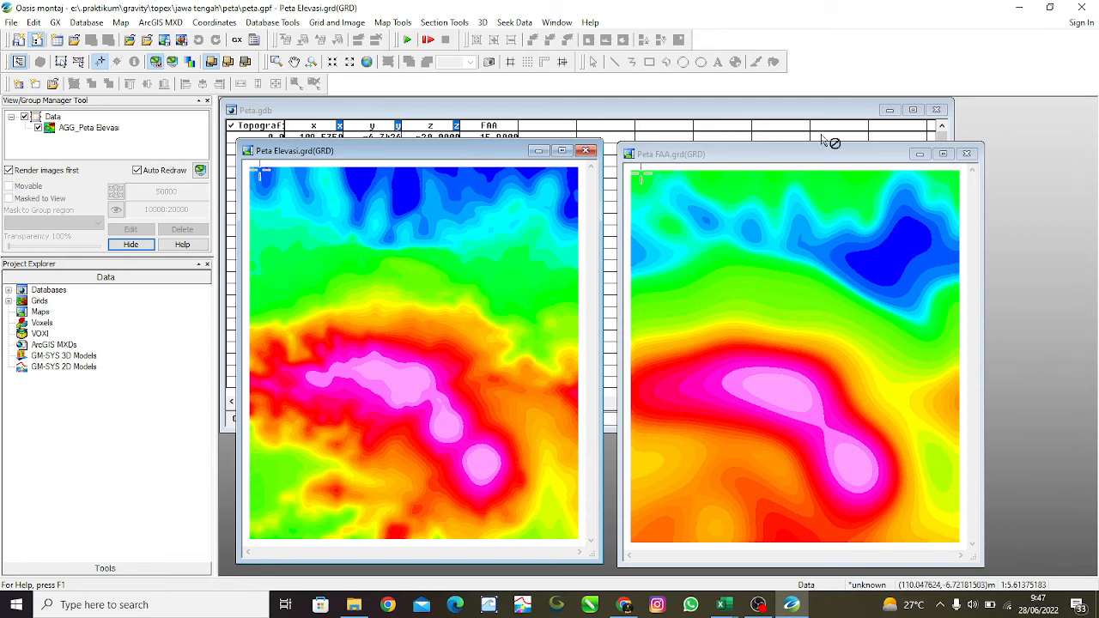
# Minimize the Peta FAA map, maximize Peta Elevasi and draw a base map on it with the map style and solid reference grid lines
pyautogui.click(916, 154)
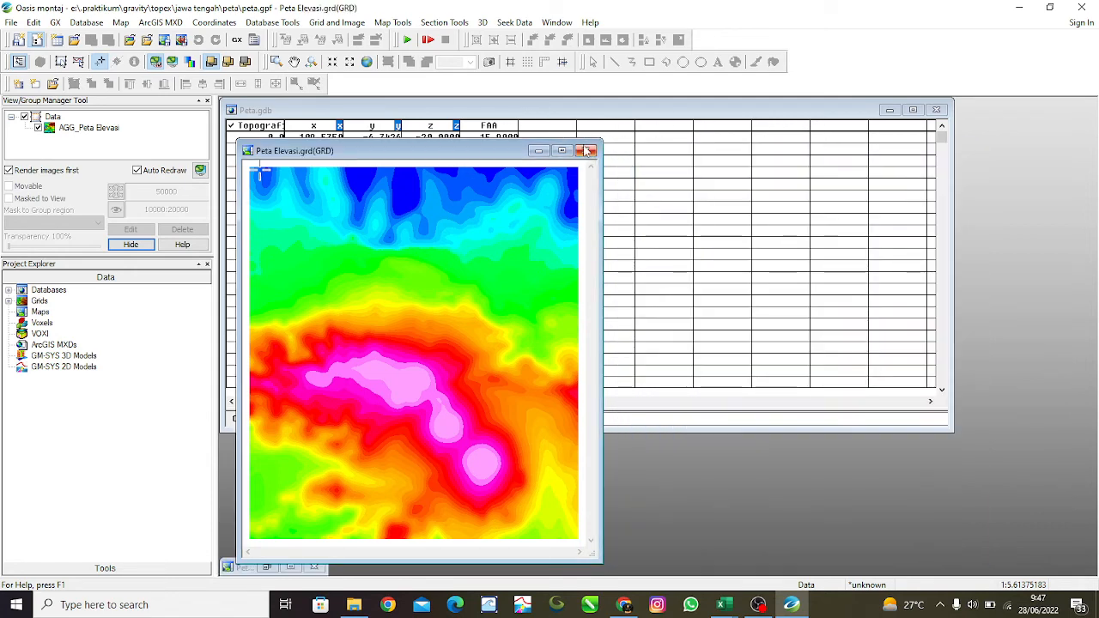
pyautogui.click(564, 151)
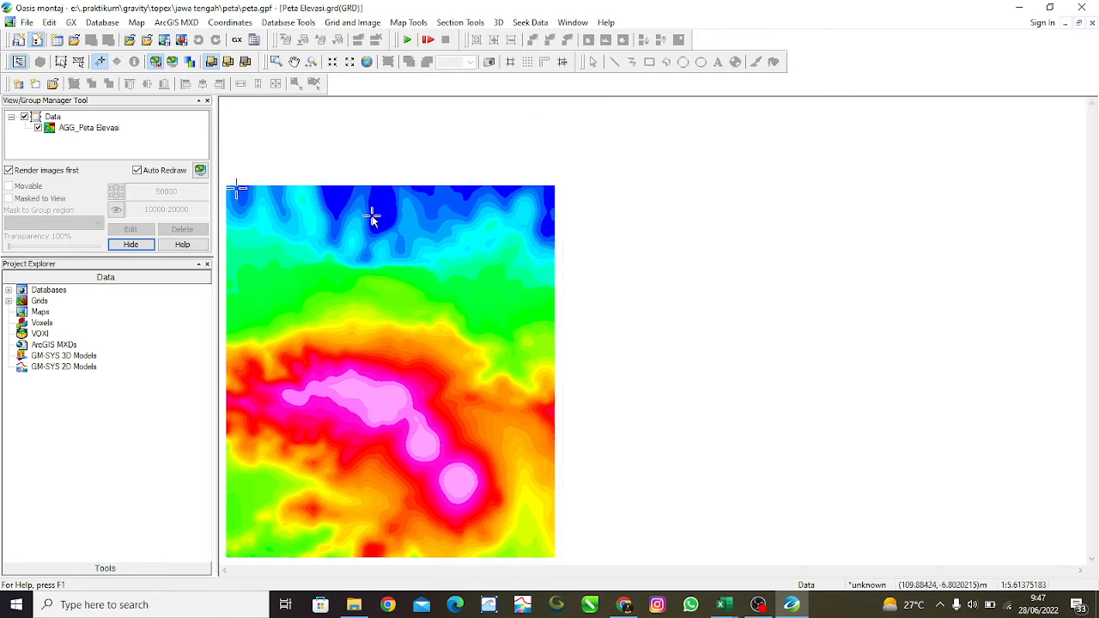
pyautogui.click(335, 25)
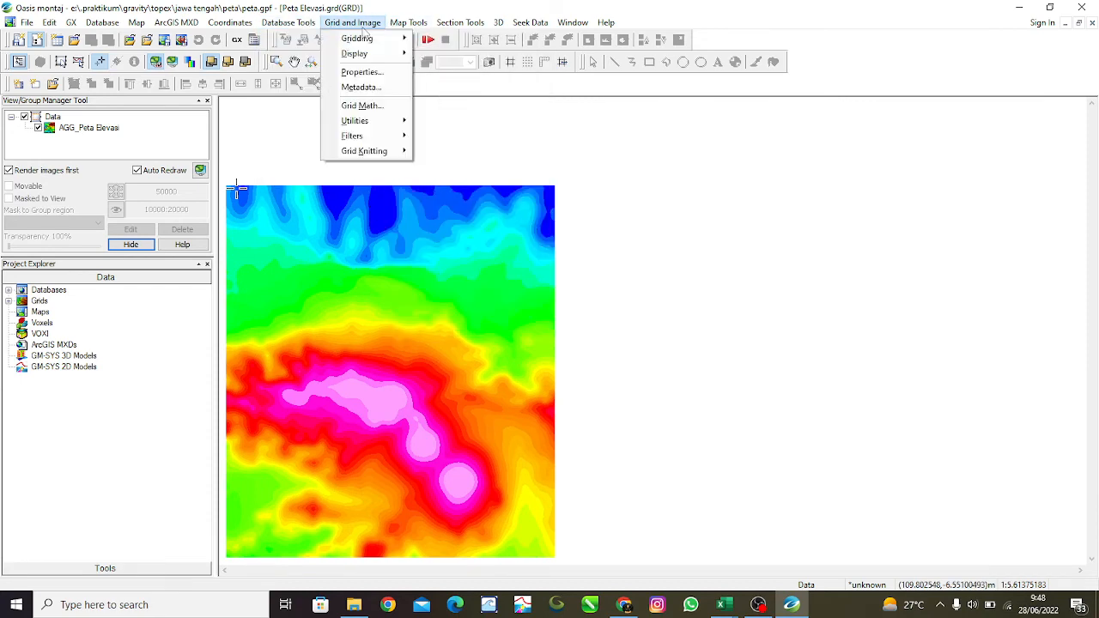
pyautogui.moveTo(407, 27)
pyautogui.moveTo(415, 55)
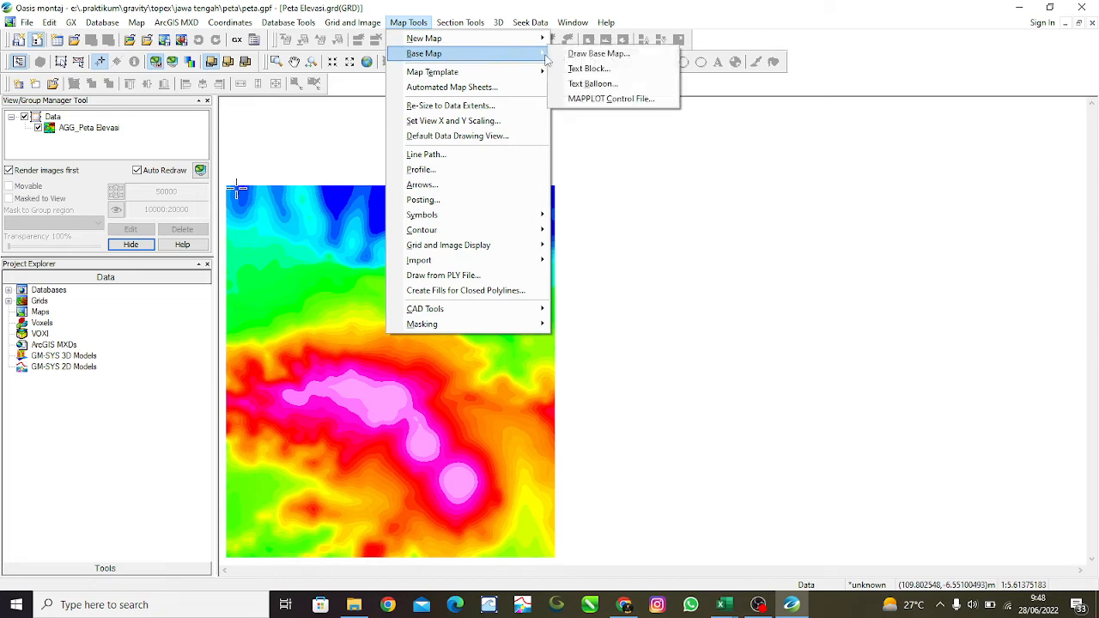
pyautogui.click(593, 53)
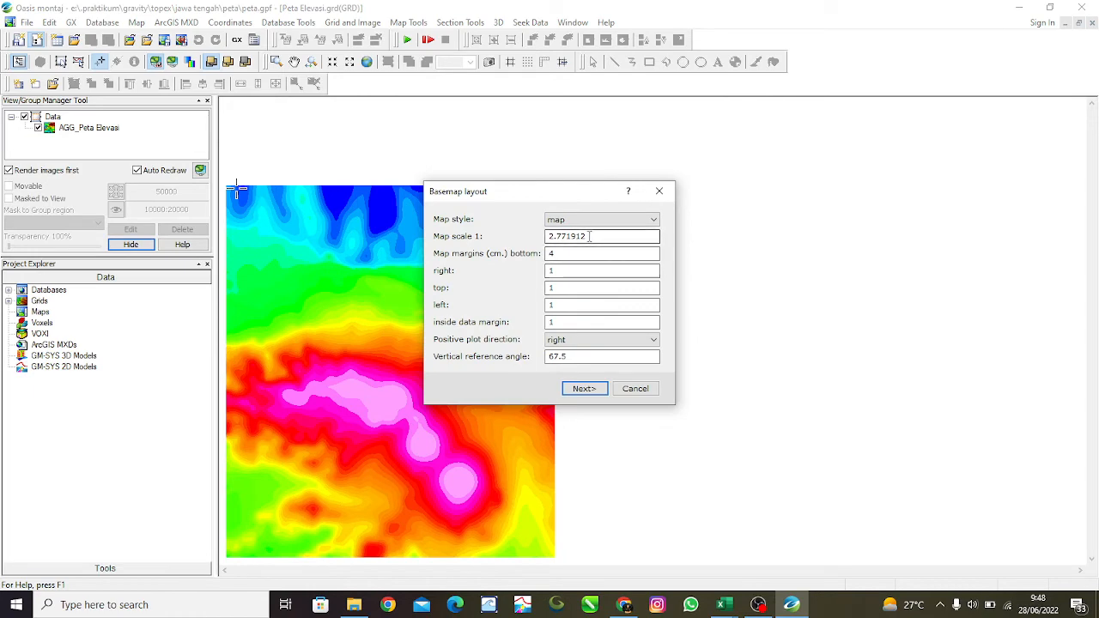
pyautogui.click(585, 389)
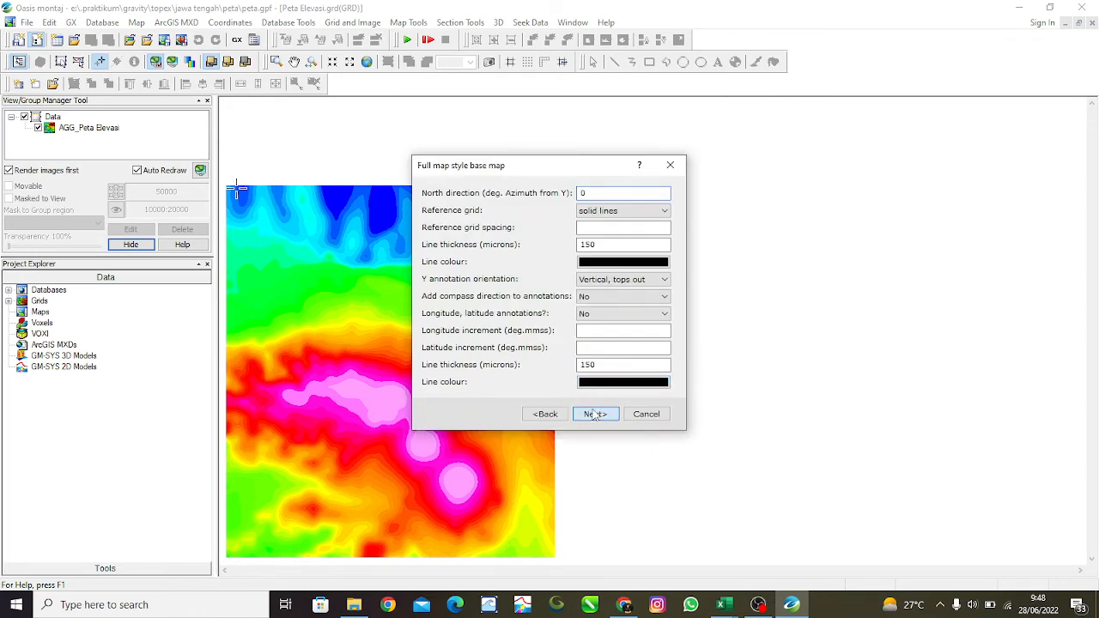
pyautogui.click(594, 414)
pyautogui.click(606, 388)
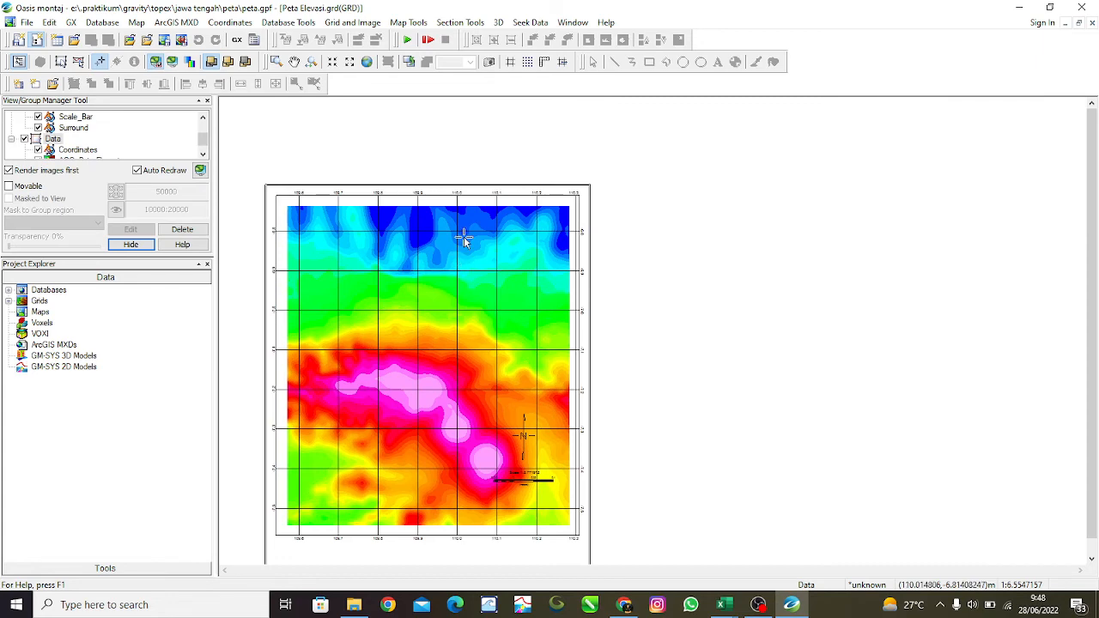
# Add a vertical colour legend bar for the Peta Elevasi layer beside the map, at about X 358 mm and Y 263 mm
pyautogui.click(409, 22)
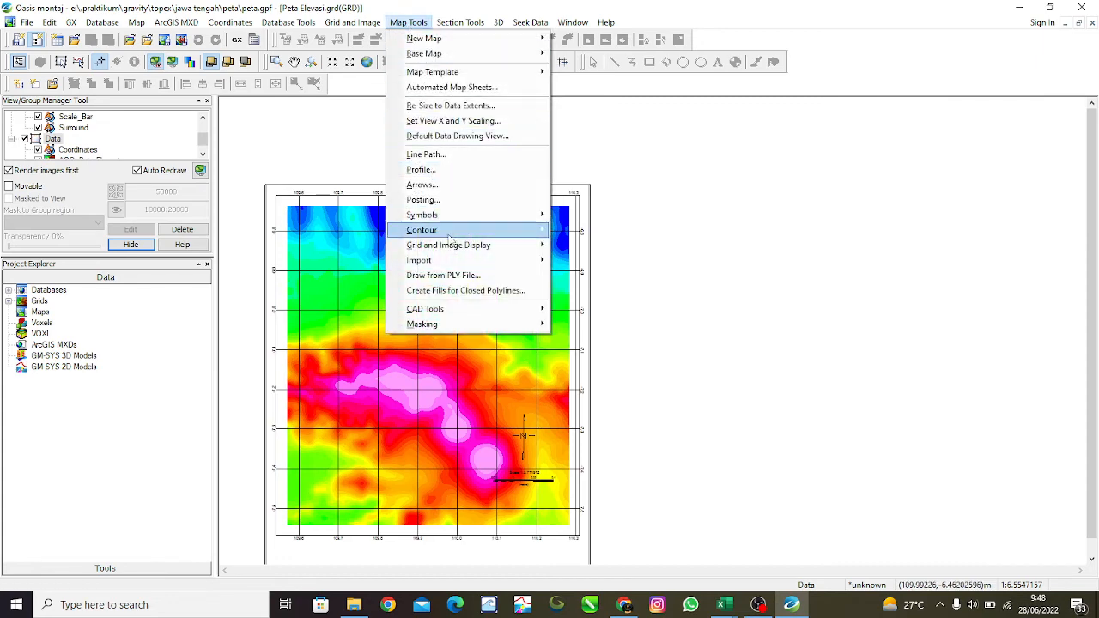
pyautogui.moveTo(457, 230)
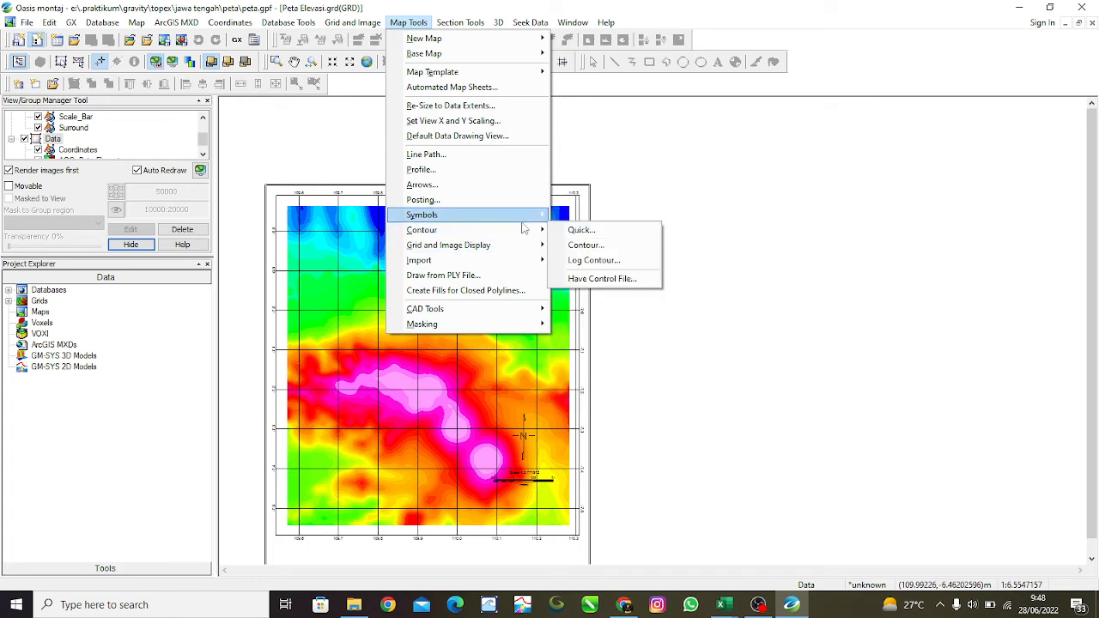
pyautogui.moveTo(522, 223)
pyautogui.click(589, 248)
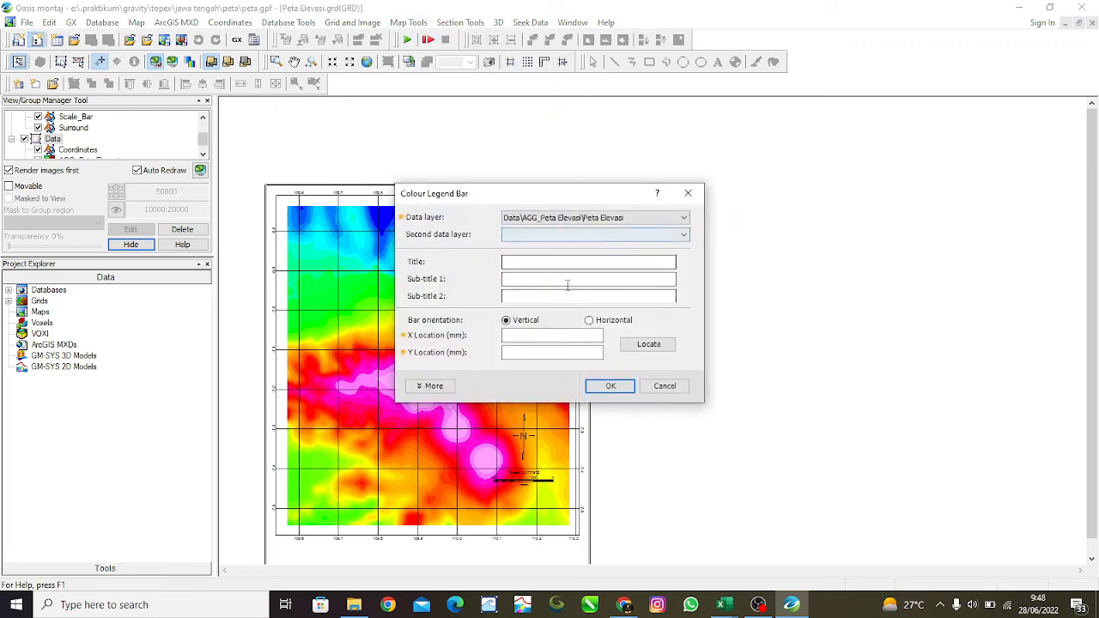
pyautogui.click(650, 344)
pyautogui.click(628, 314)
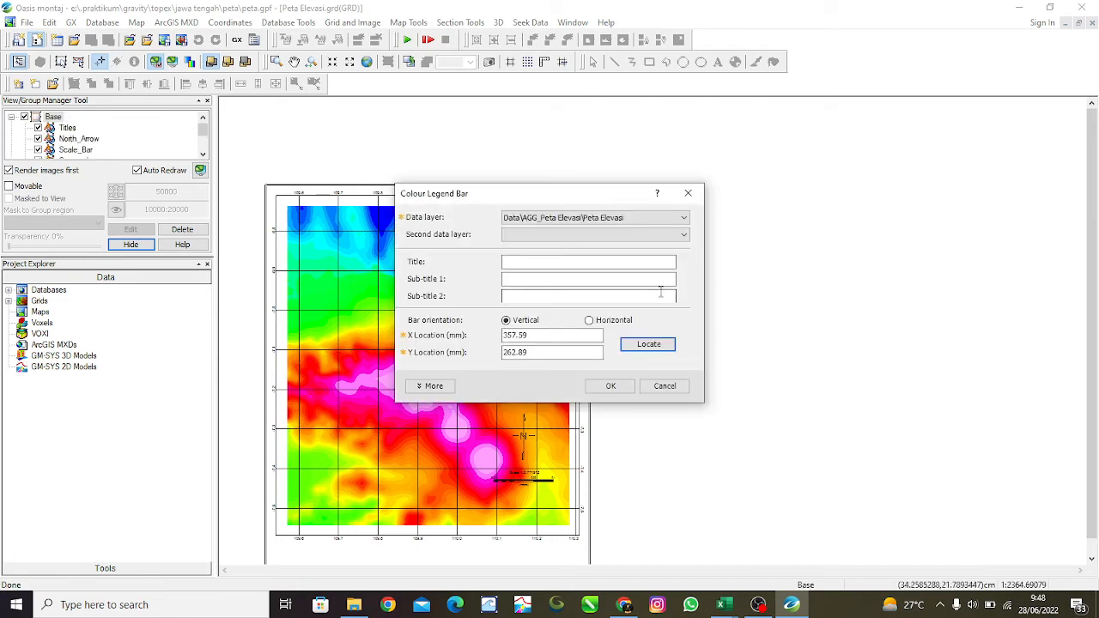
pyautogui.click(628, 383)
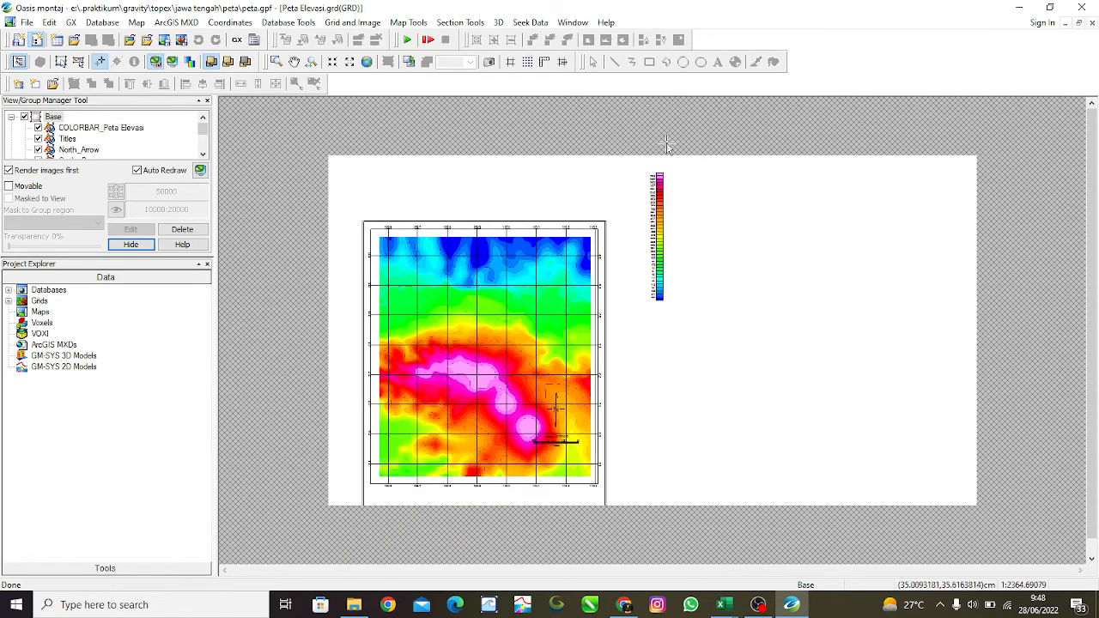
pyautogui.scroll(2, 669, 146)
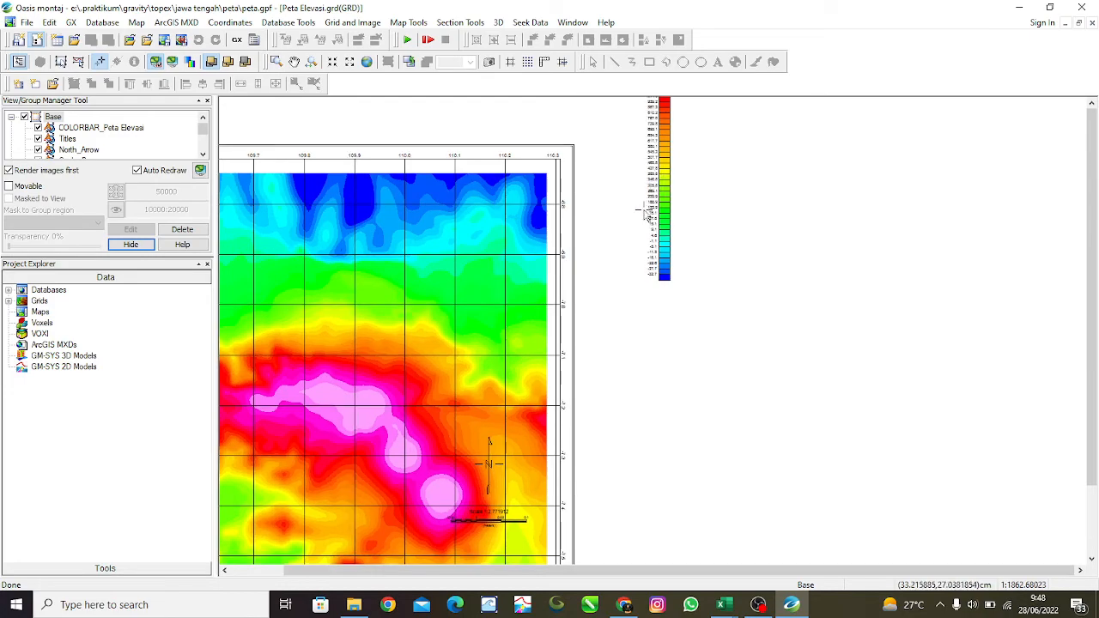
pyautogui.scroll(3, 632, 273)
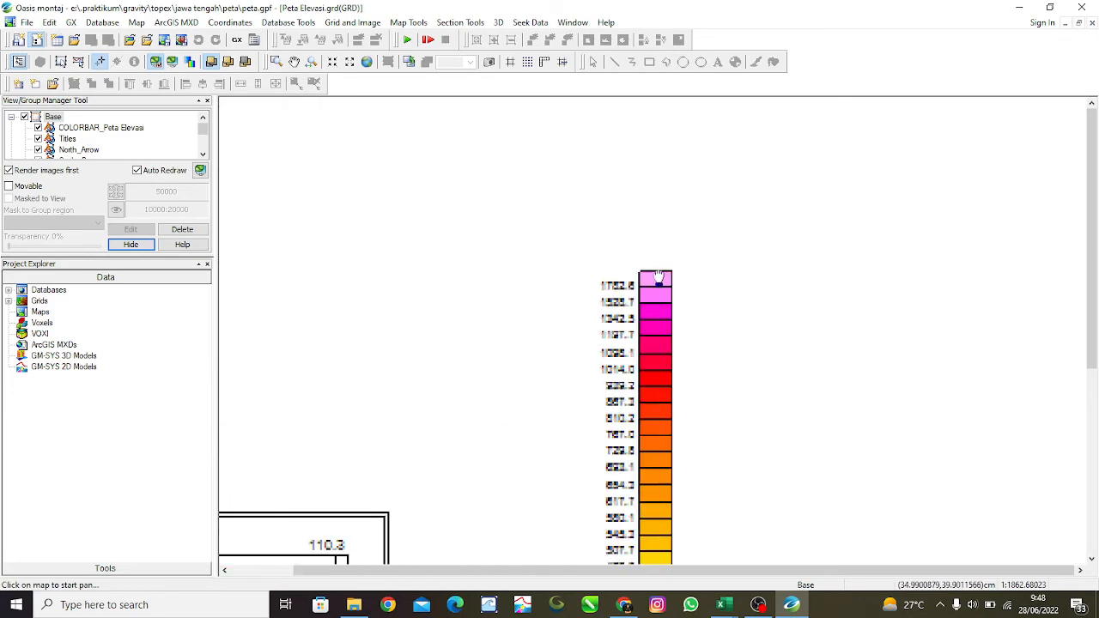
pyautogui.scroll(3, 590, 292)
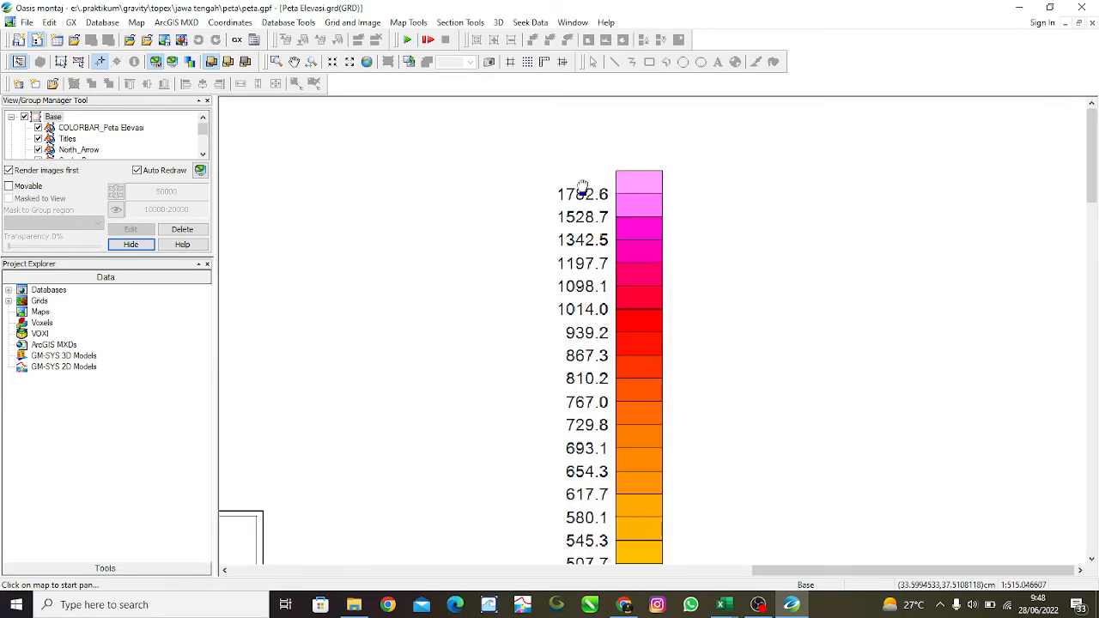
# Examine the elevation classes along the colour legend bar, from highest to lowest, and its placement beside the Peta Elevasi map
pyautogui.scroll(-1, 618, 304)
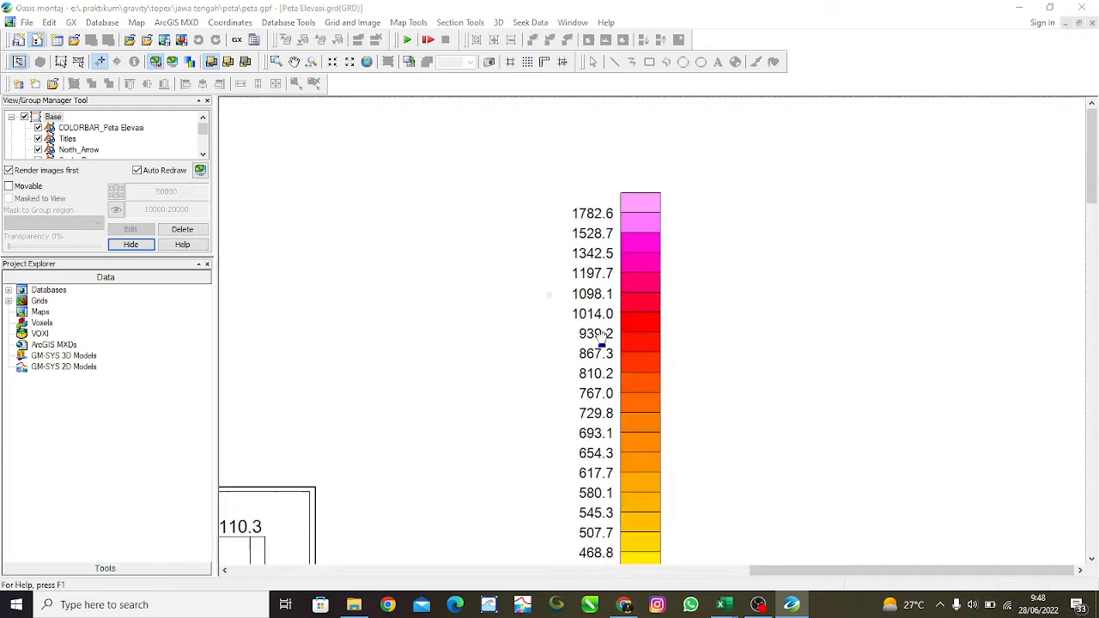
pyautogui.moveTo(601, 346); pyautogui.dragTo(544, 132)
pyautogui.moveTo(556, 301); pyautogui.dragTo(561, 134)
pyautogui.moveTo(559, 301); pyautogui.dragTo(569, 191)
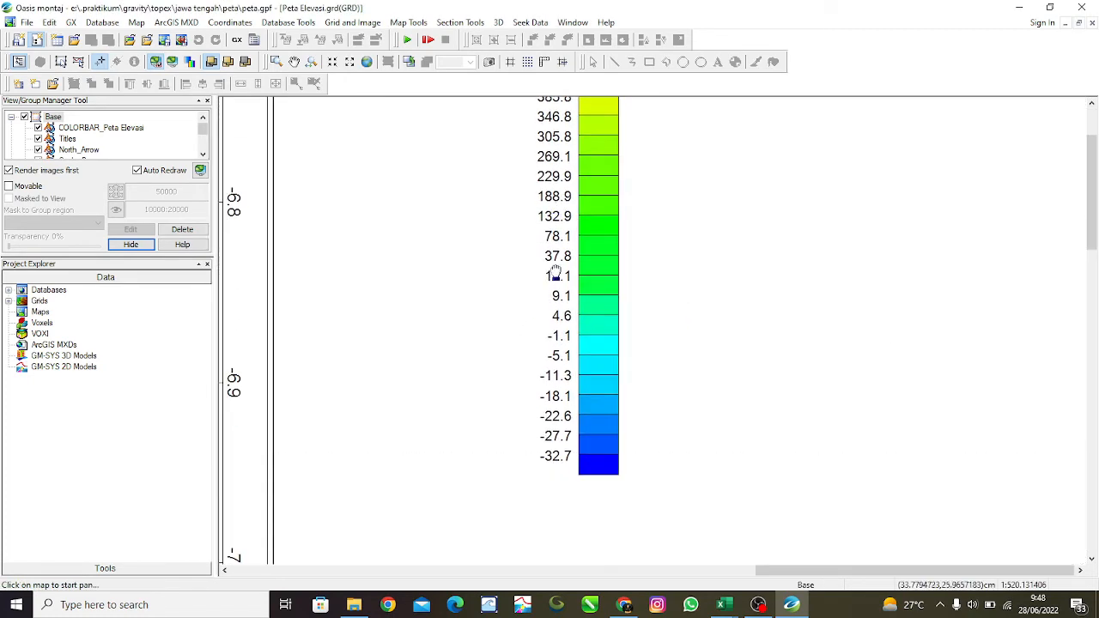
pyautogui.scroll(1, 644, 265)
pyautogui.scroll(-3, 646, 260)
pyautogui.scroll(-3, 647, 249)
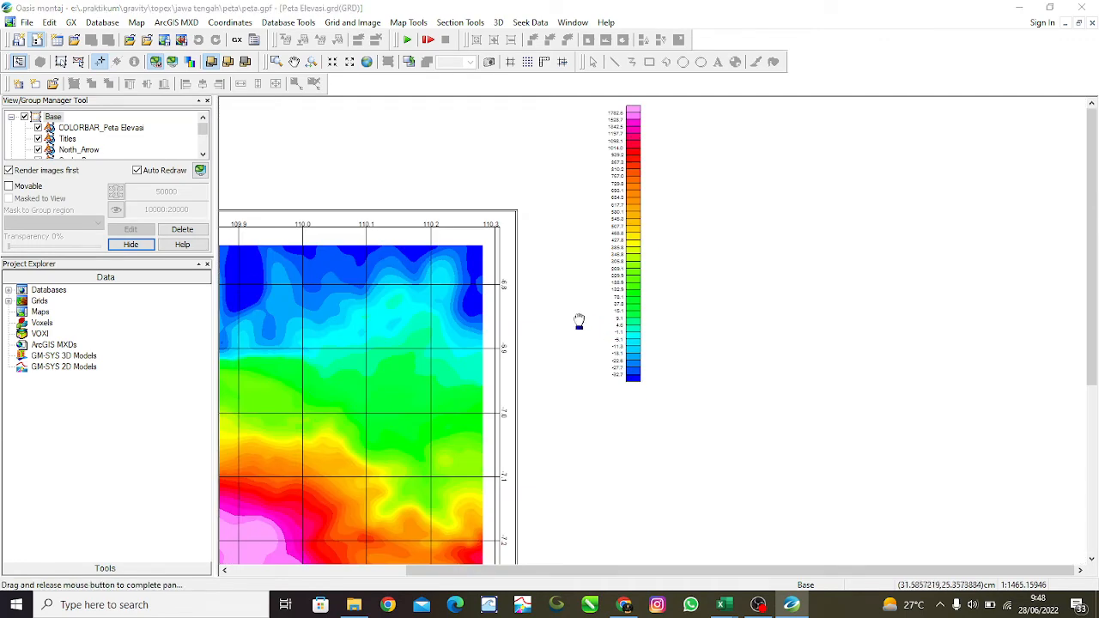
pyautogui.moveTo(579, 320); pyautogui.dragTo(834, 296)
pyautogui.scroll(-3, 708, 290)
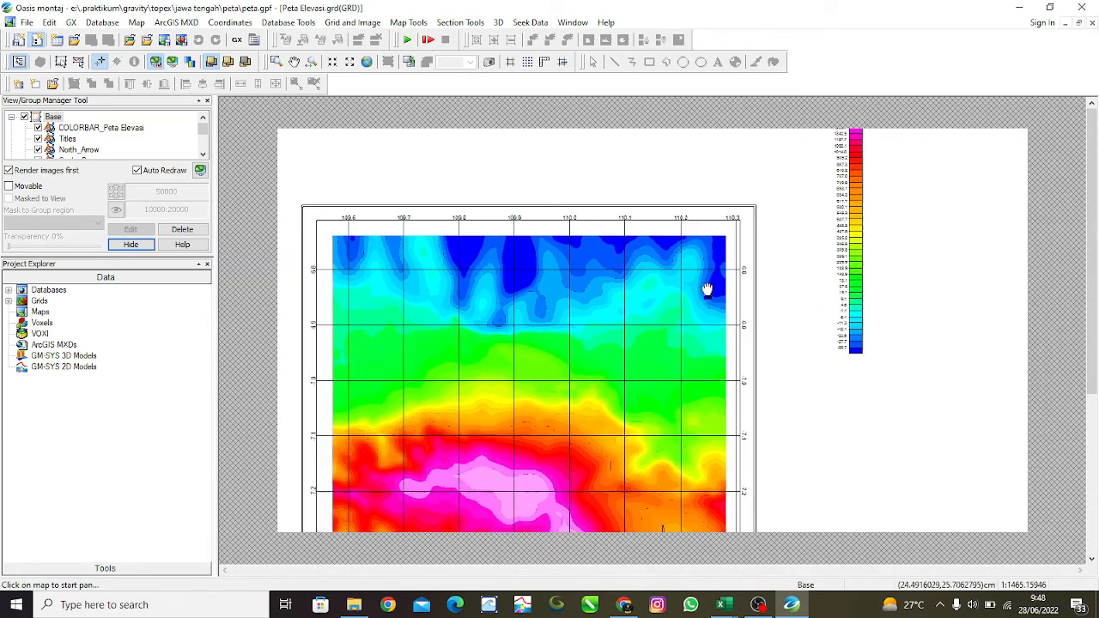
pyautogui.scroll(-1, 705, 441)
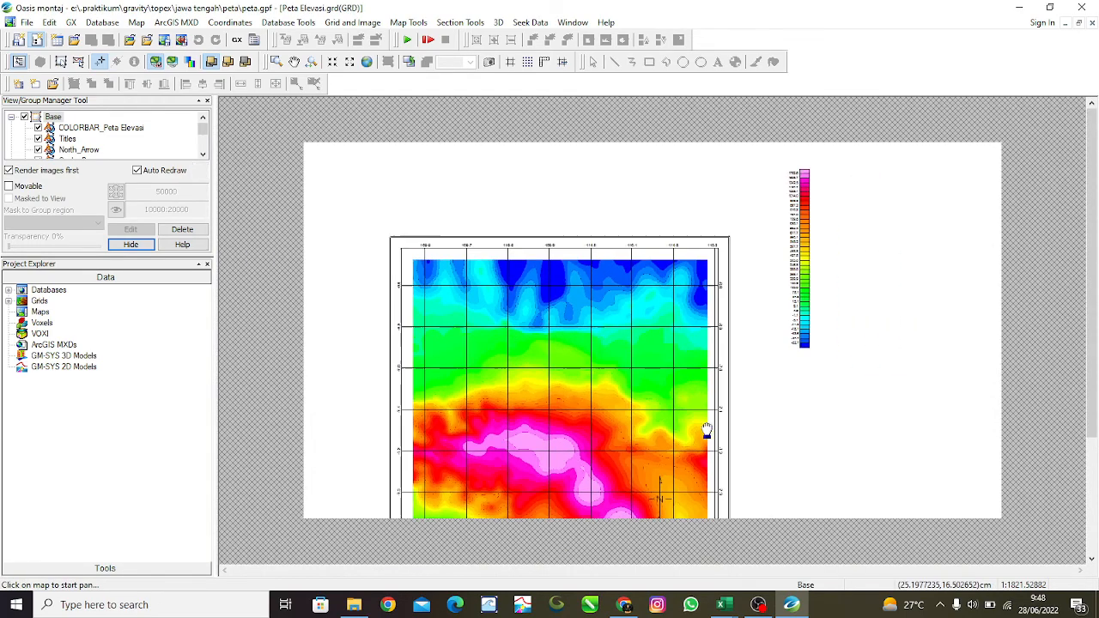
# Switch to the browser and review the selected area in Topex Interactive Downloader and the gravity data page from topex.ucsd.edu
pyautogui.click(625, 604)
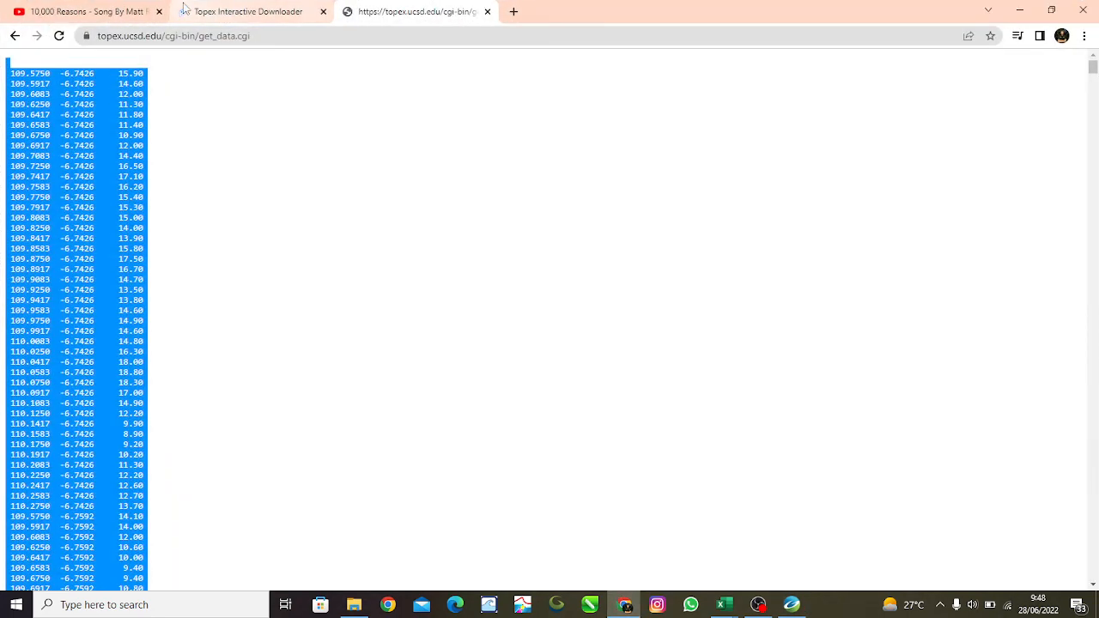
pyautogui.click(224, 12)
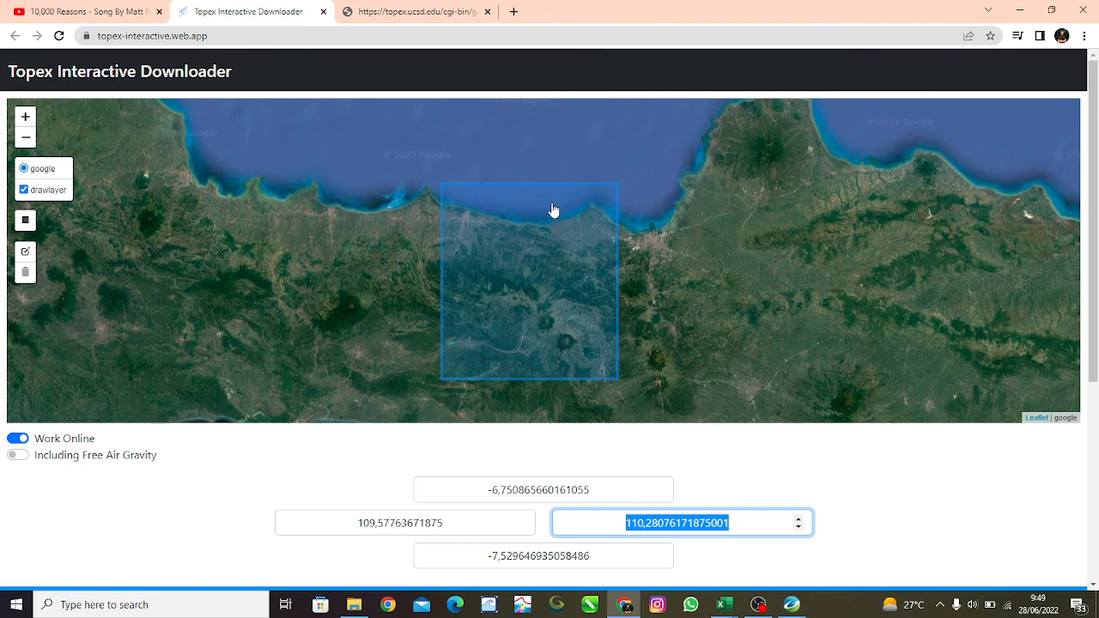
pyautogui.click(403, 13)
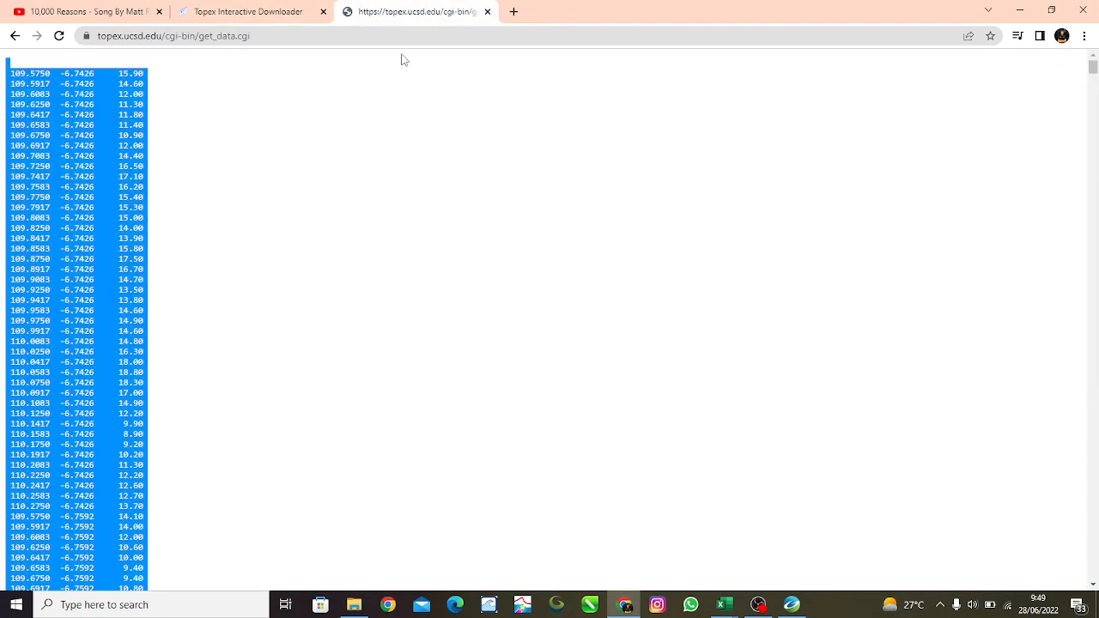
# Switch to the Olahan data workbook in Excel and view its Topografi sheet at 70% zoom
pyautogui.click(725, 604)
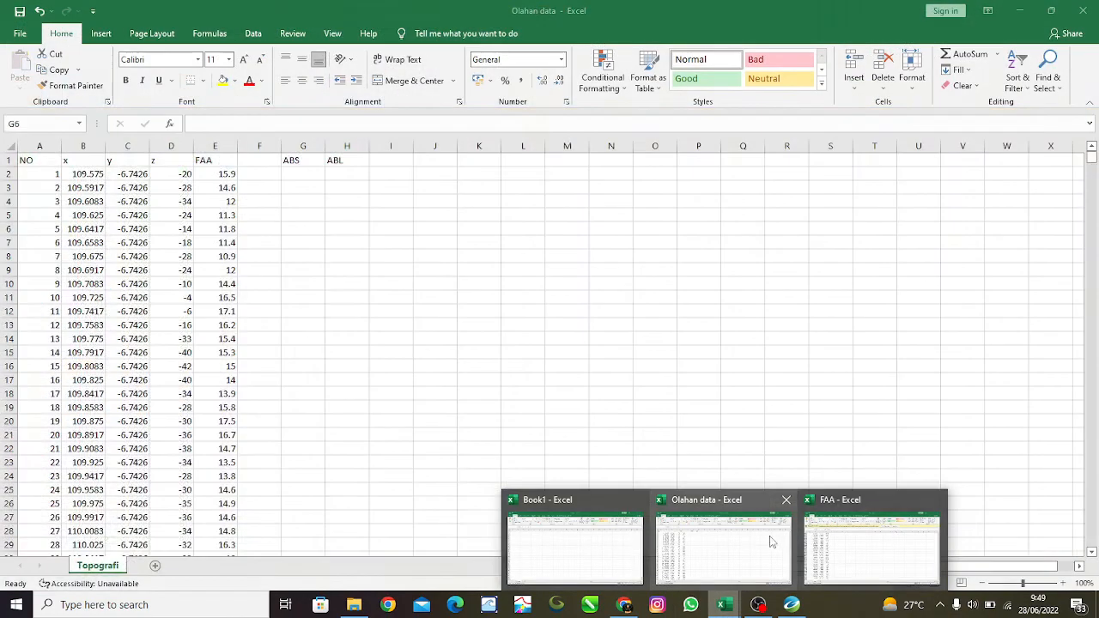
pyautogui.moveTo(822, 536)
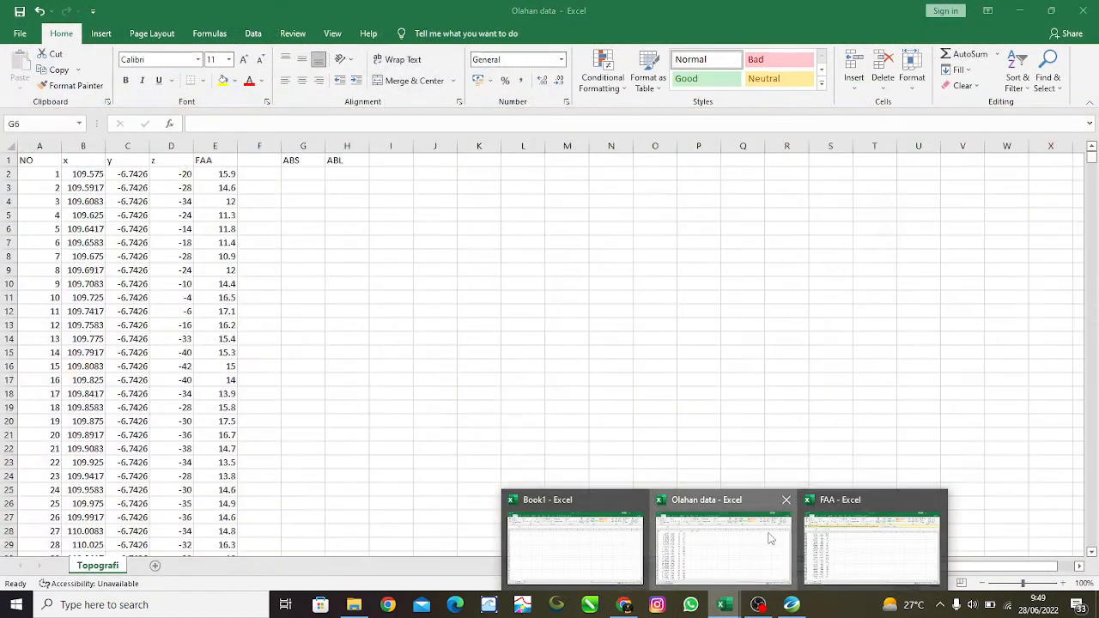
pyautogui.click(773, 527)
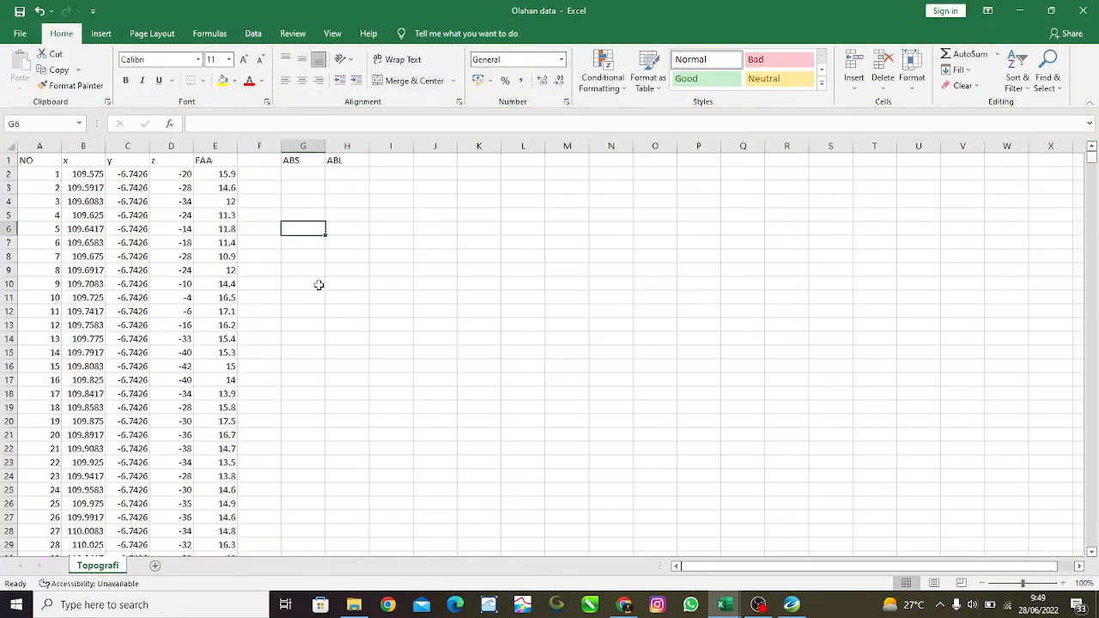
pyautogui.scroll(-1, 284, 269)
pyautogui.scroll(1, 285, 269)
pyautogui.scroll(-1, 283, 269)
pyautogui.click(281, 271)
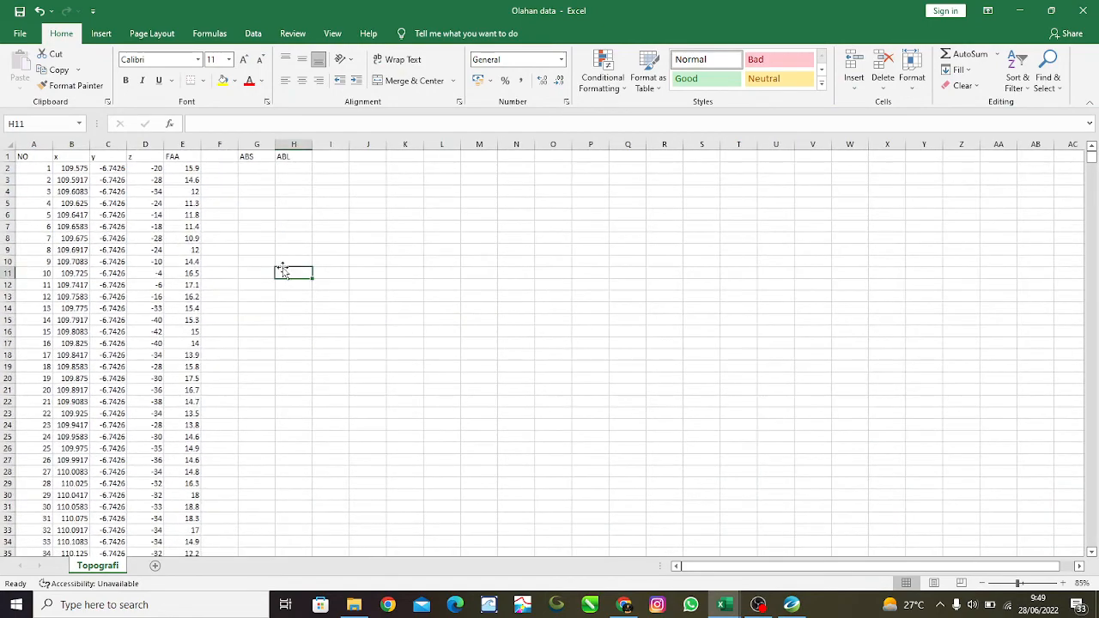
pyautogui.scroll(-1, 252, 256)
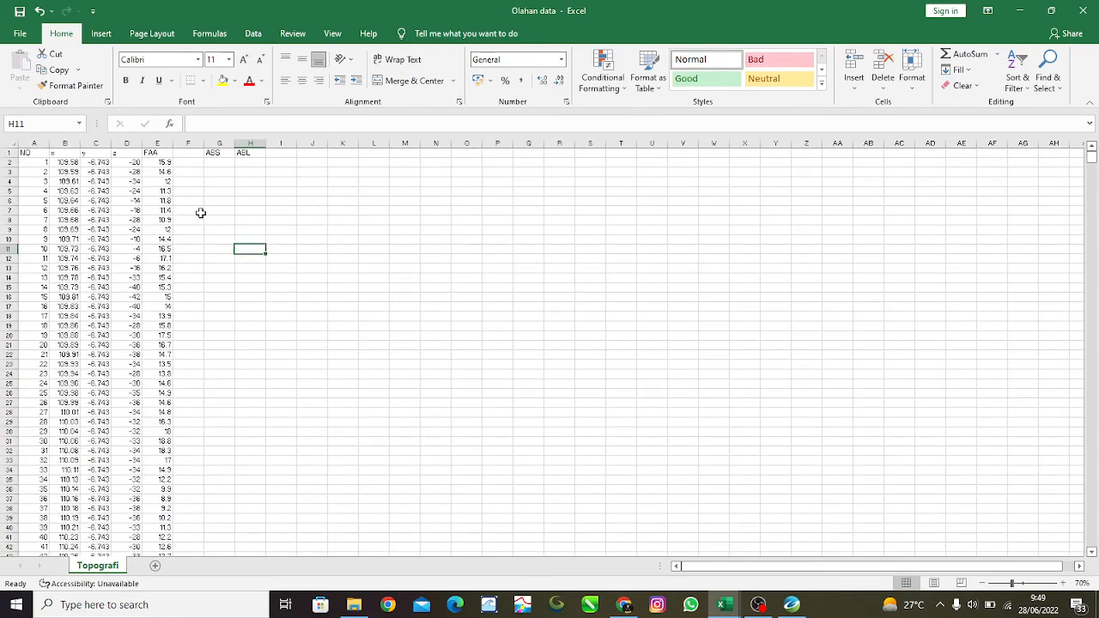
# Examine the y, z and FAA values around row 10 and the cells below the ABS heading
pyautogui.click(155, 237)
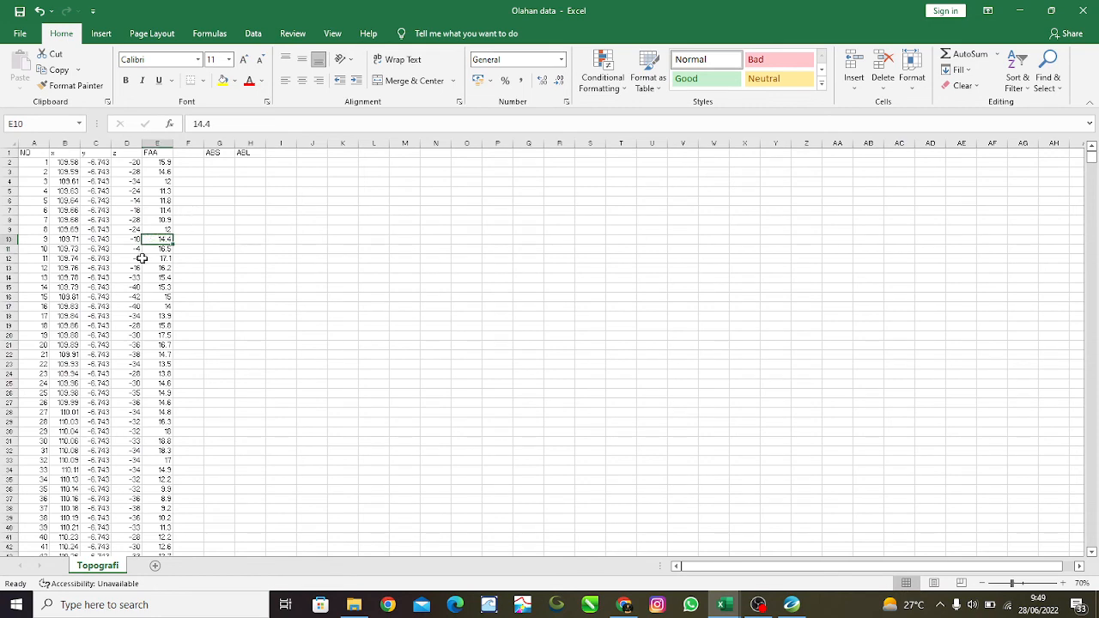
pyautogui.click(101, 241)
pyautogui.click(125, 241)
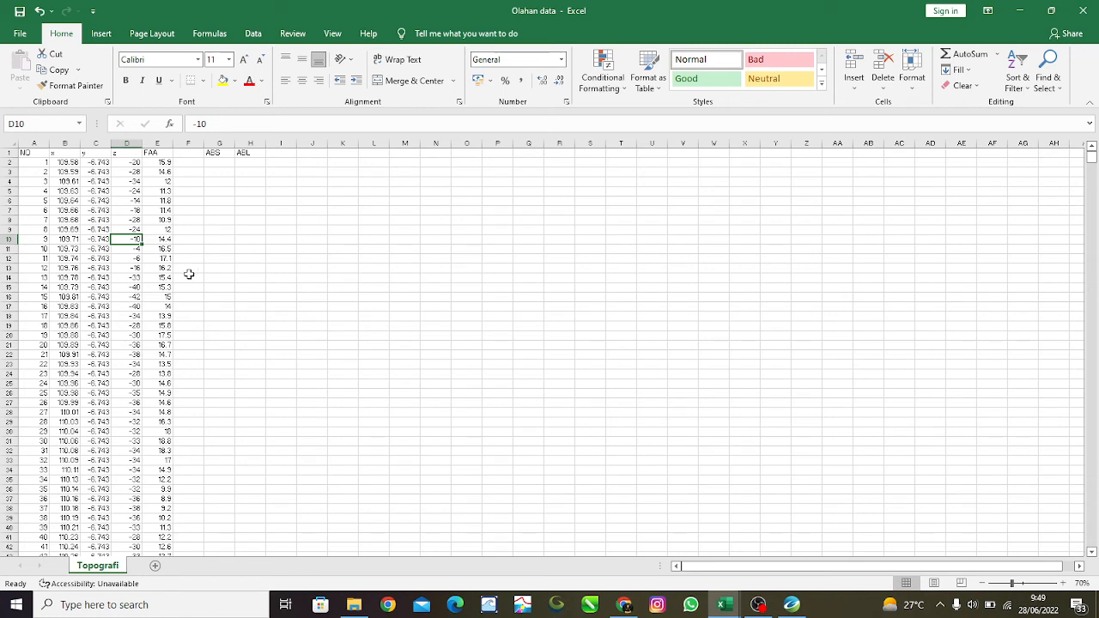
pyautogui.click(134, 256)
pyautogui.click(135, 231)
pyautogui.click(136, 239)
pyautogui.click(189, 287)
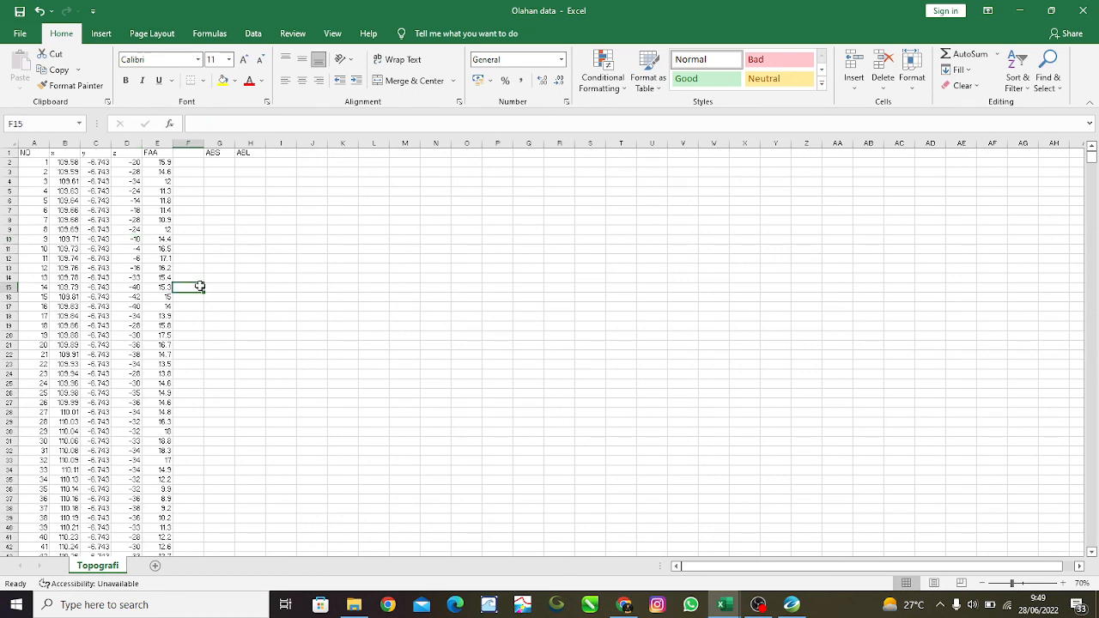
pyautogui.moveTo(199, 286); pyautogui.dragTo(221, 292)
pyautogui.click(215, 288)
pyautogui.click(220, 278)
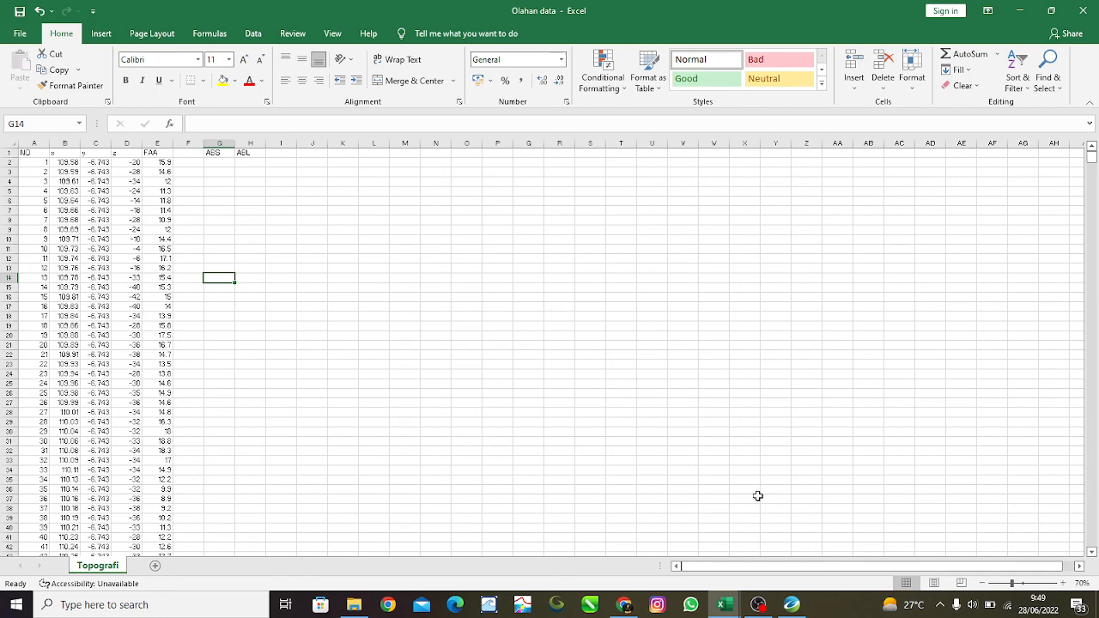
pyautogui.click(761, 605)
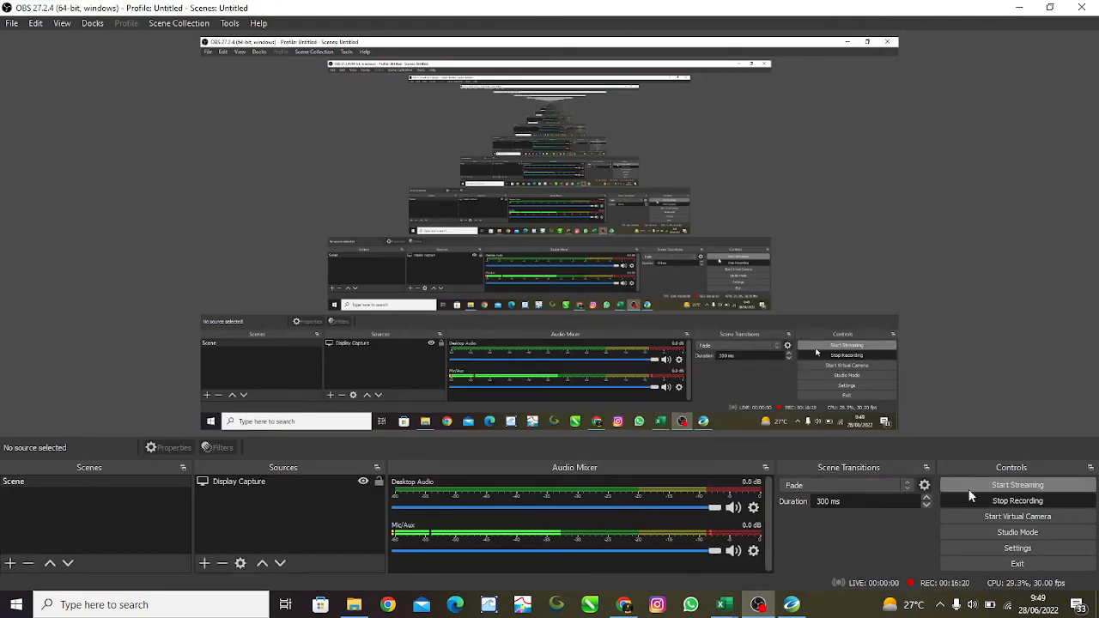